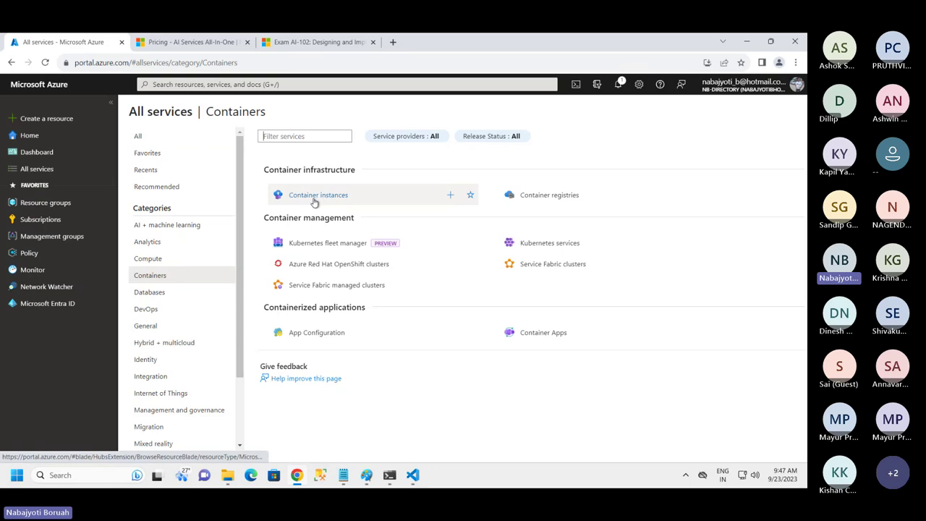
Go to Container instances and start a new container instance
mouse_move(314, 201)
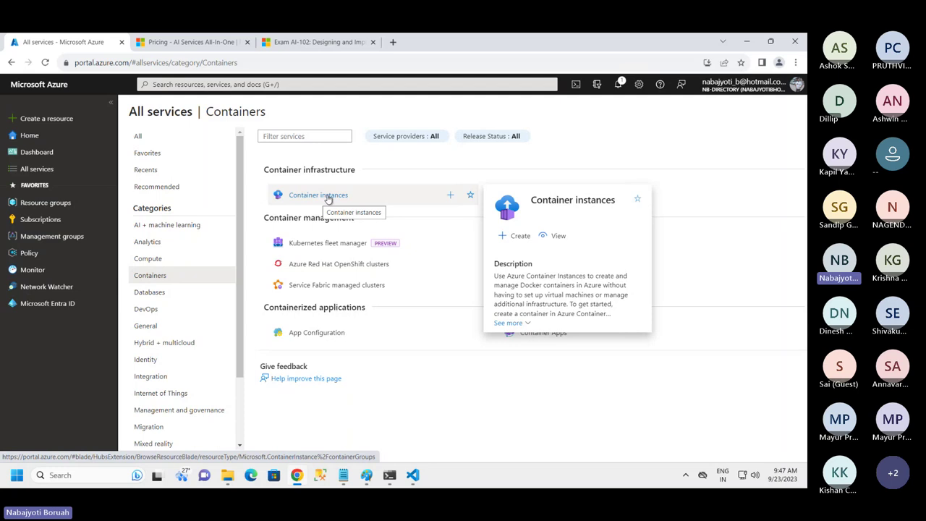
click(327, 200)
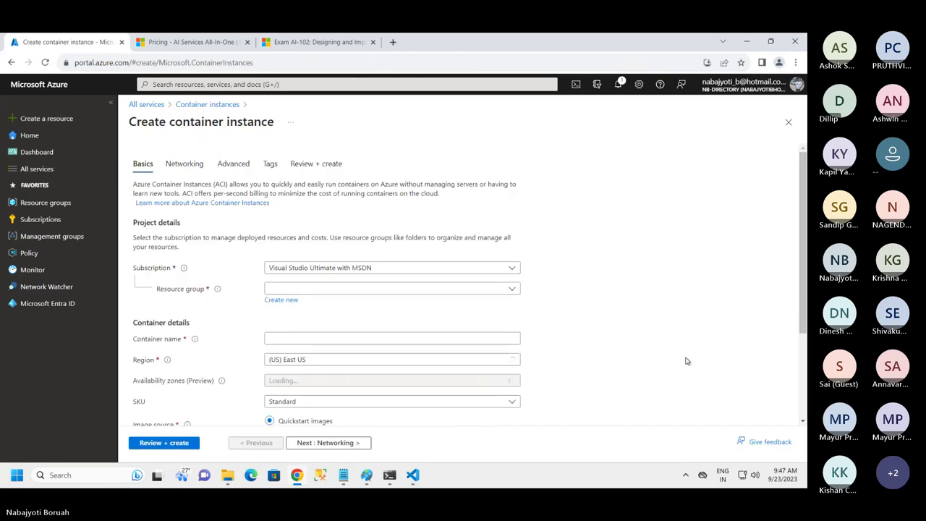
Put the container in resource group AI-Res-Group and name it demoaci0089
click(365, 289)
click(295, 325)
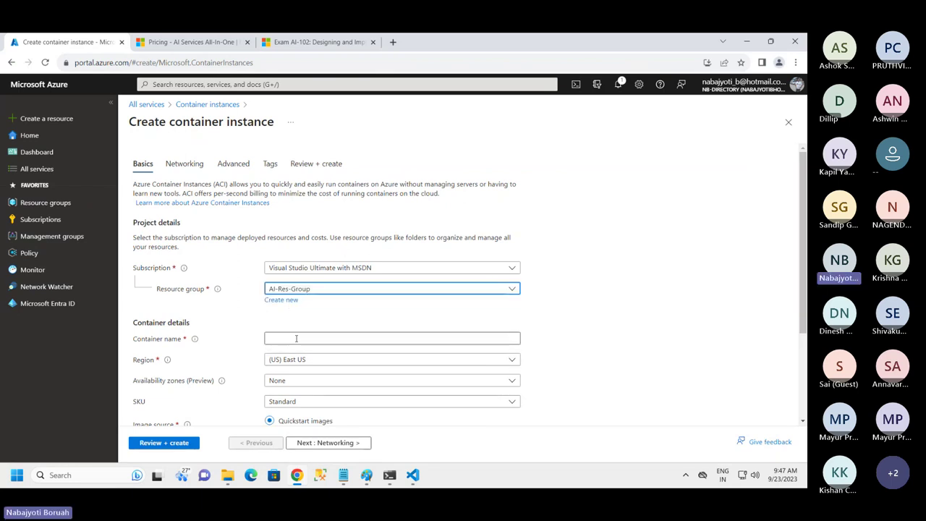
click(296, 337)
text(demo)
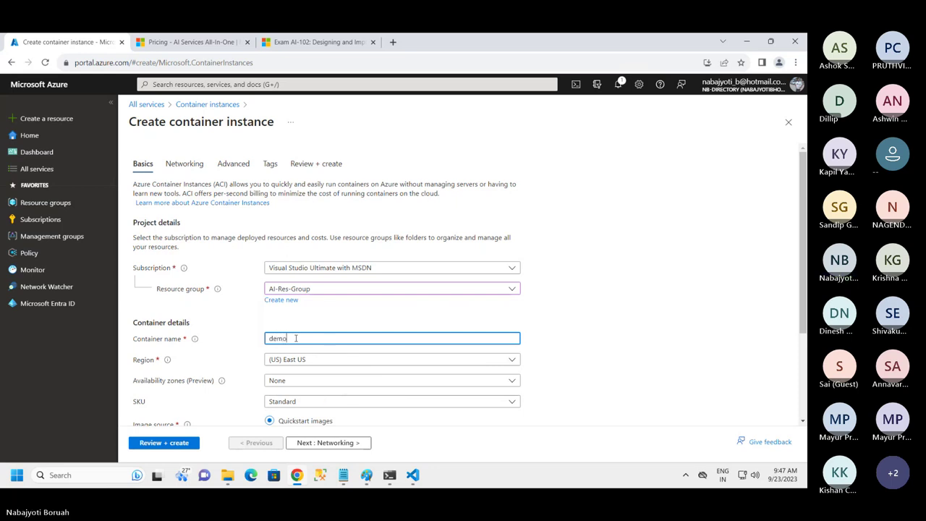
text(container)
key(BackSpace)
key(BackSpace)
key(BackSpace)
key(BackSpace)
key(BackSpace)
key(BackSpace)
key(BackSpace)
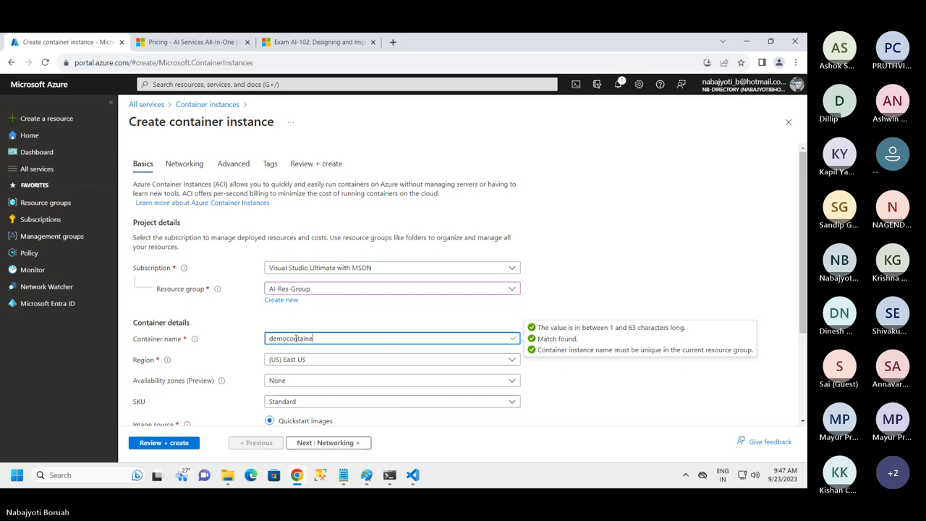
key(BackSpace)
key(BackSpace)
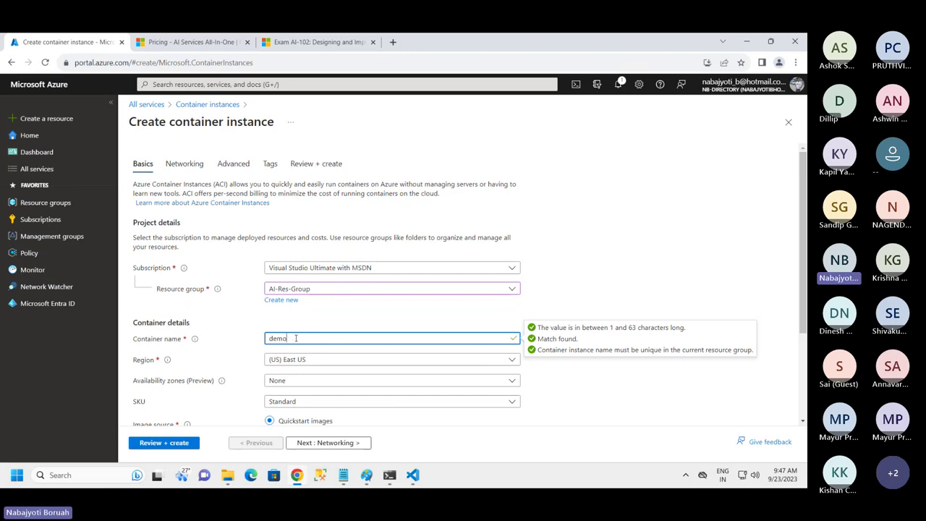
text(aci08)
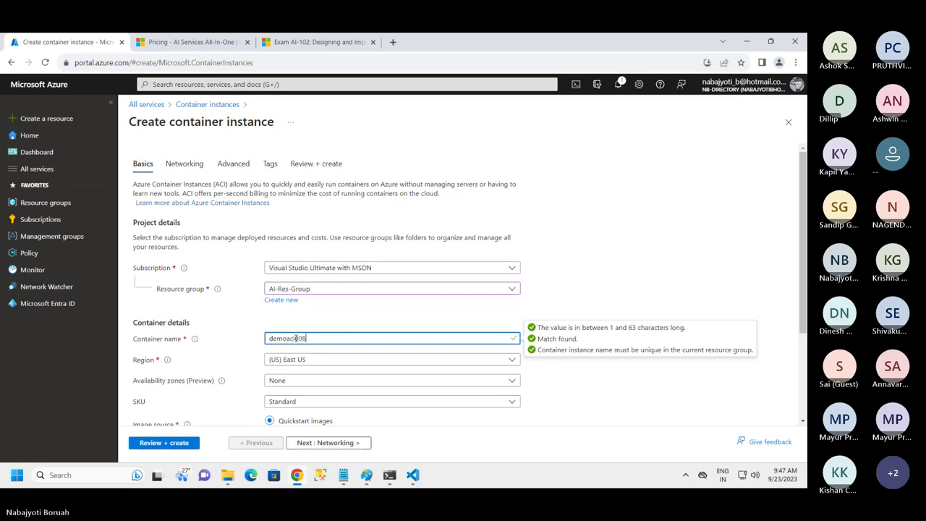
text(89)
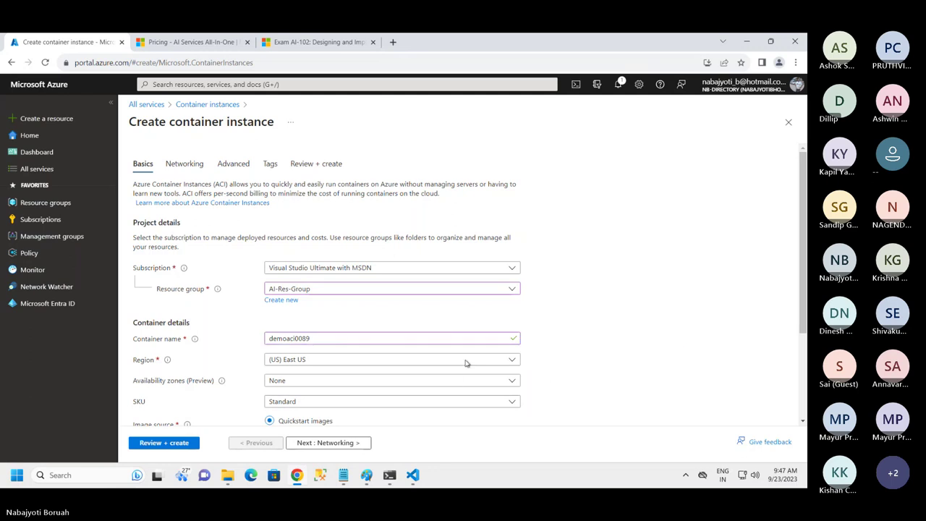
Set the image source to Other registry
scroll(434, 364, down, 1)
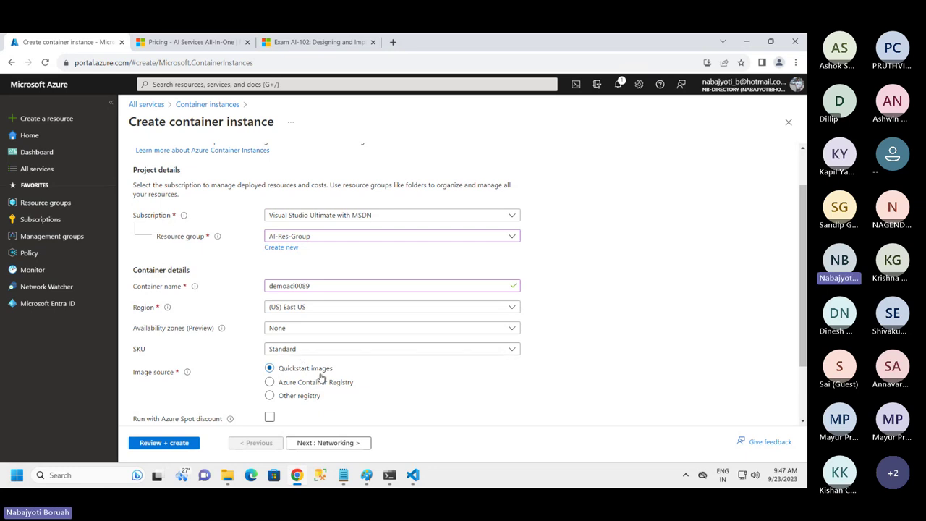
scroll(548, 368, down, 1)
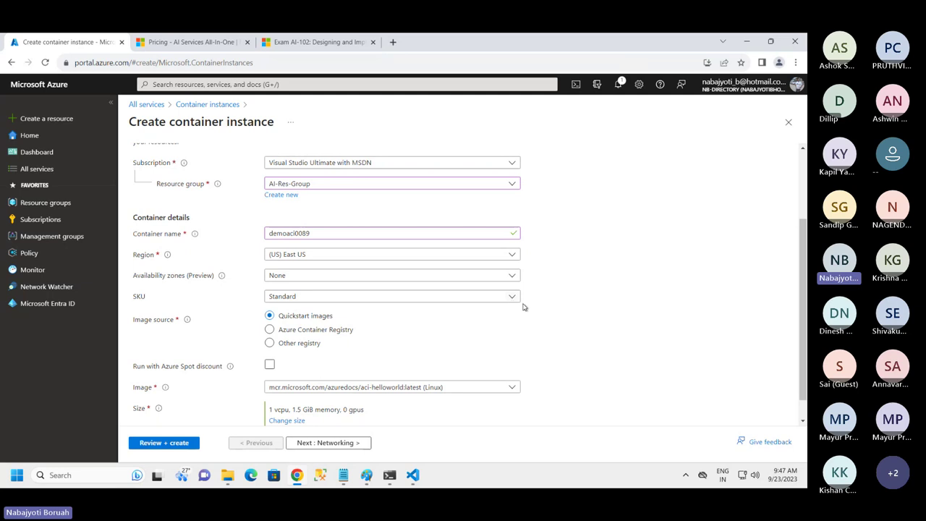
scroll(521, 307, down, 1)
click(273, 319)
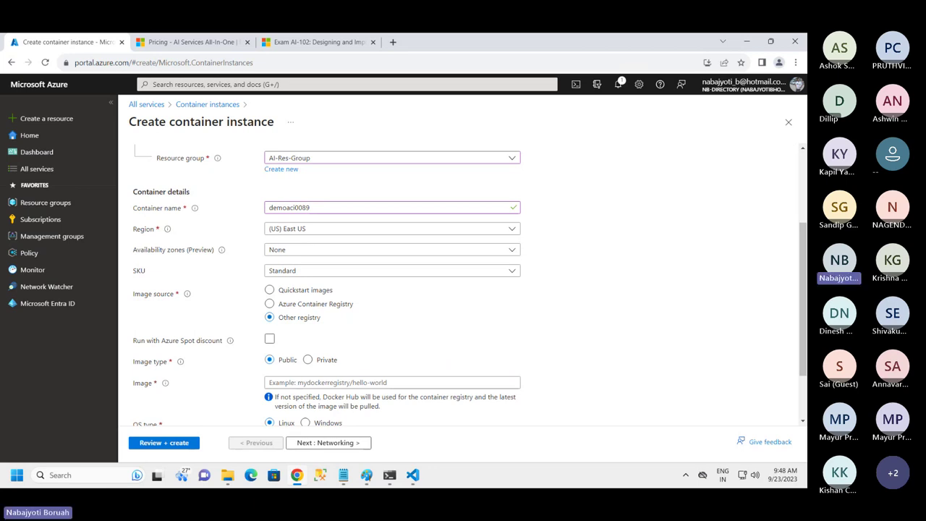
Circle Docker Image Repository in red on the architecture diagram in Paint
click(367, 475)
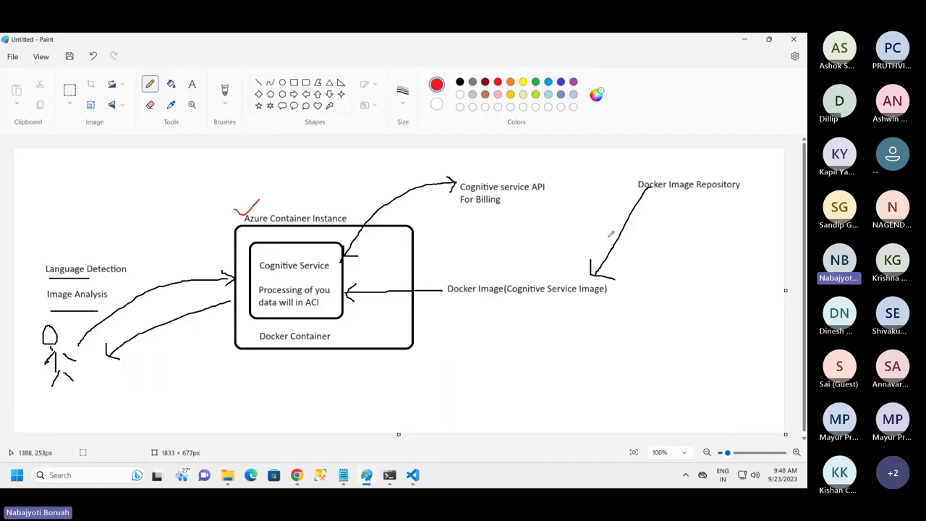
mouse_move(711, 170)
mouse_down()
mouse_move(644, 199)
mouse_move(753, 179)
mouse_move(680, 171)
mouse_up()
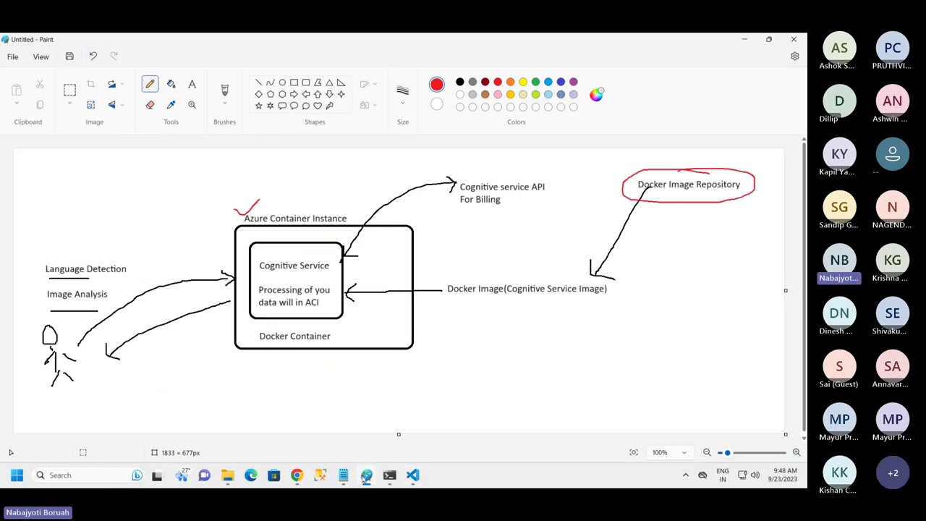
click(298, 474)
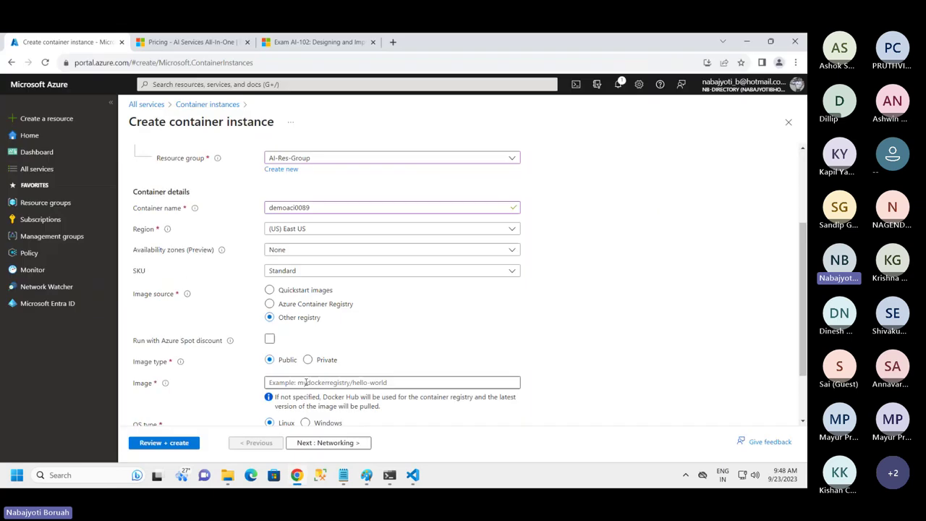
Set the Image field to mcr.microsoft.com/azure-cognitive-services/textanalytics/language:latest
click(298, 381)
text(mcr.microsoft.com/azure-cognitive-services/textanalytics/language:latest)
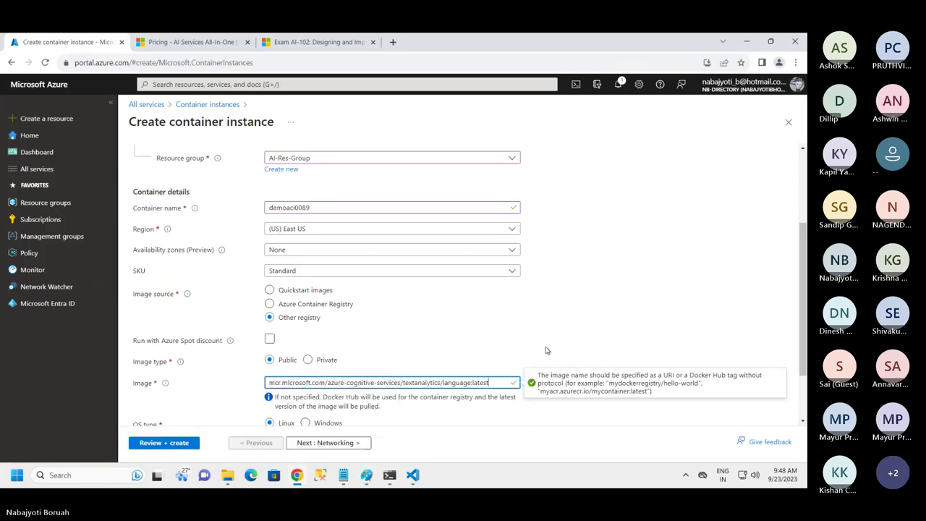
scroll(546, 351, down, 2)
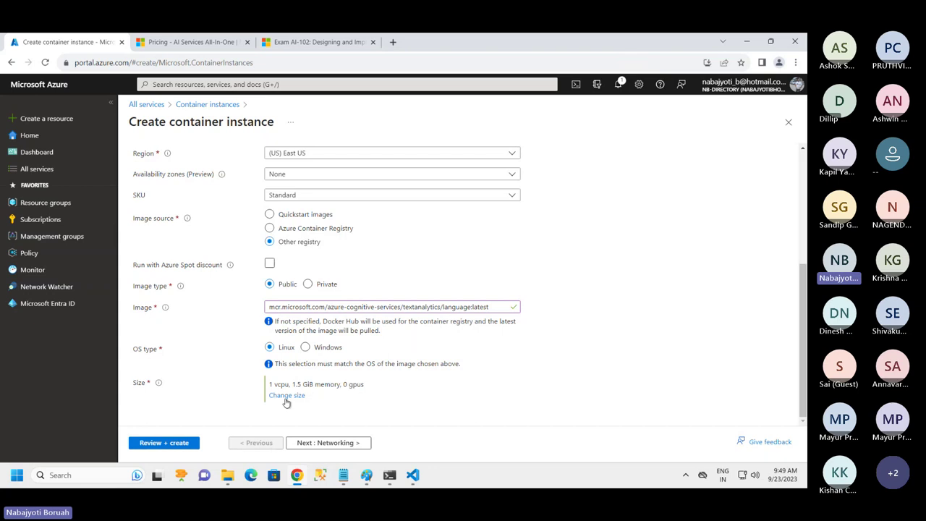
Change the container size to 12 GiB memory, keeping 1 vCPU
click(292, 400)
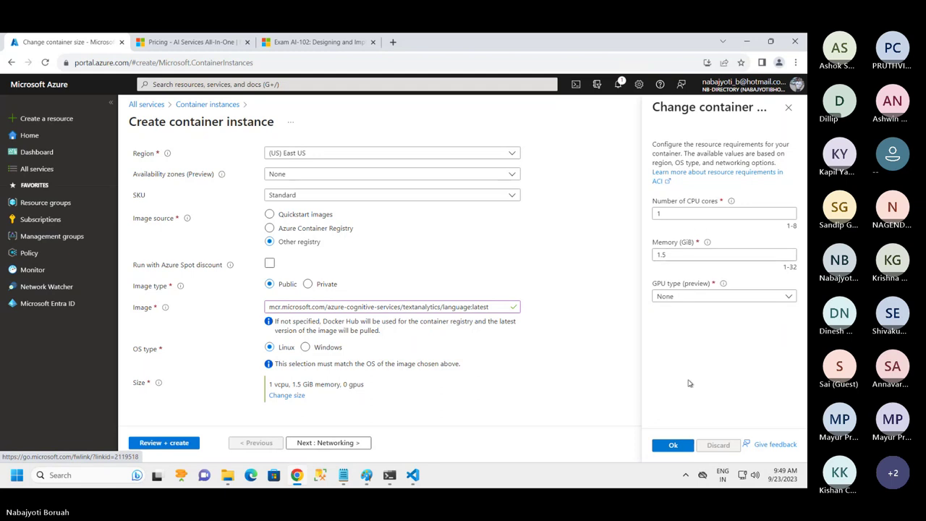
drag(673, 255, 650, 267)
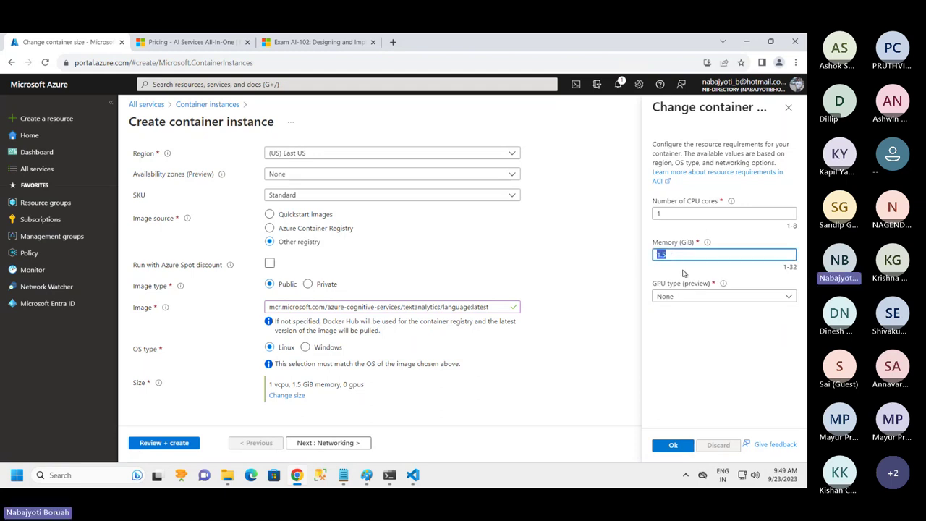
text(12)
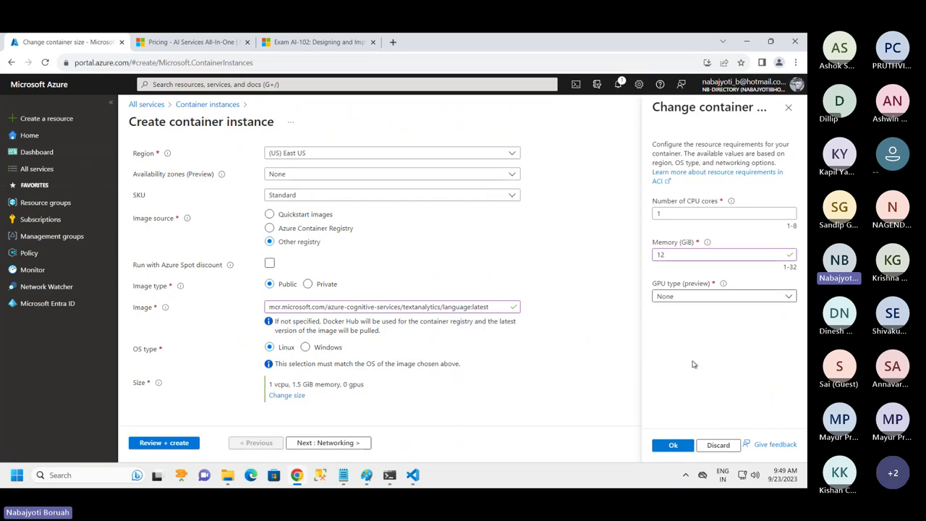
click(673, 445)
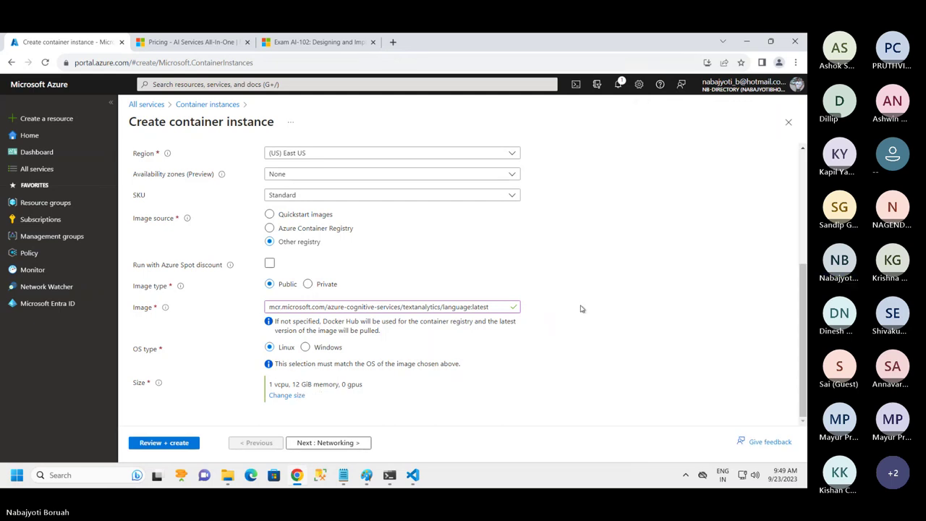
Scroll through the completed Basics form to review its settings
scroll(578, 309, up, 3)
scroll(577, 312, down, 2)
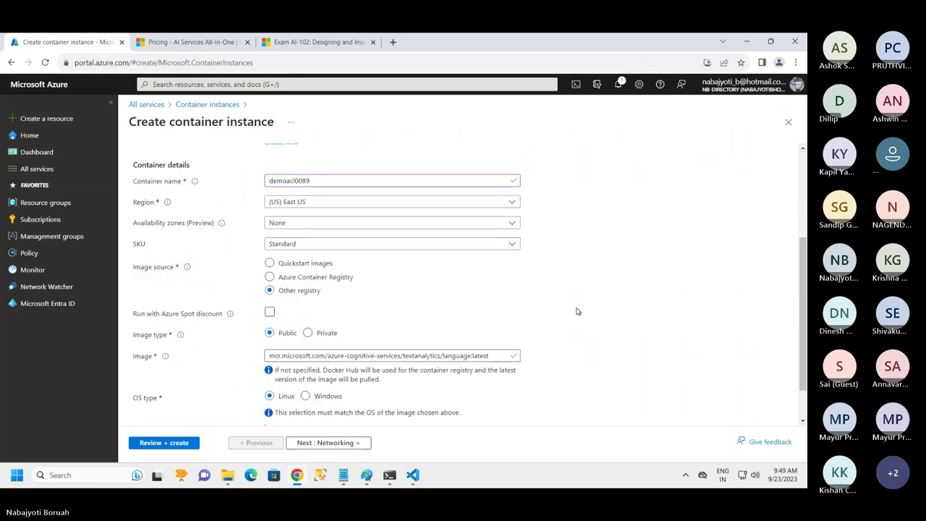
scroll(577, 311, down, 1)
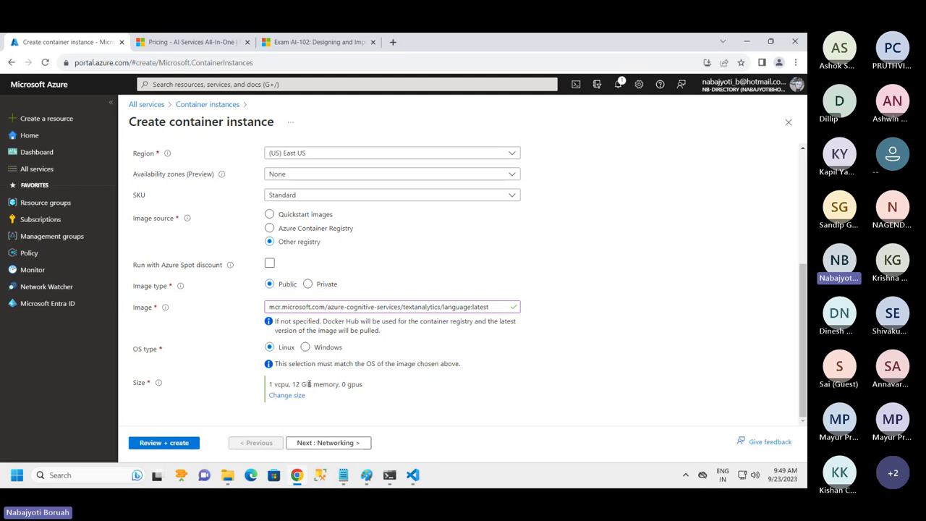
scroll(474, 324, up, 2)
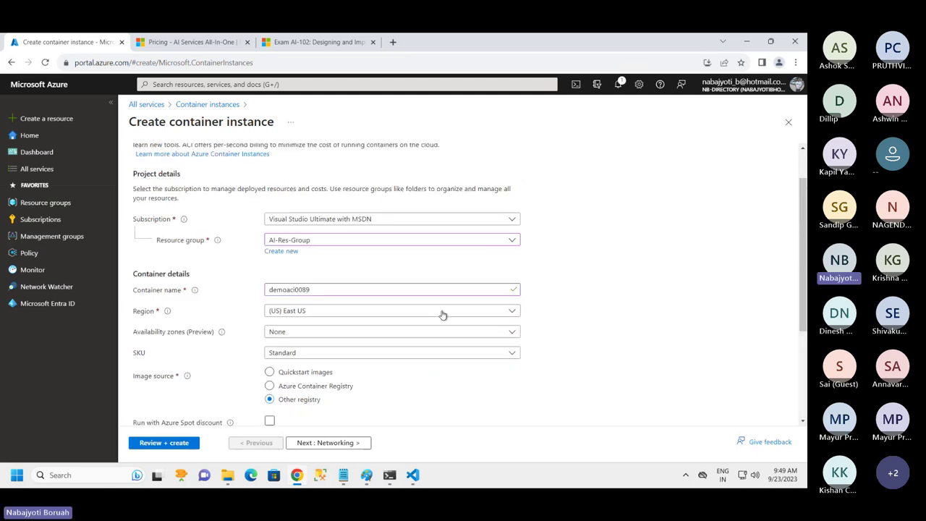
scroll(309, 246, down, 3)
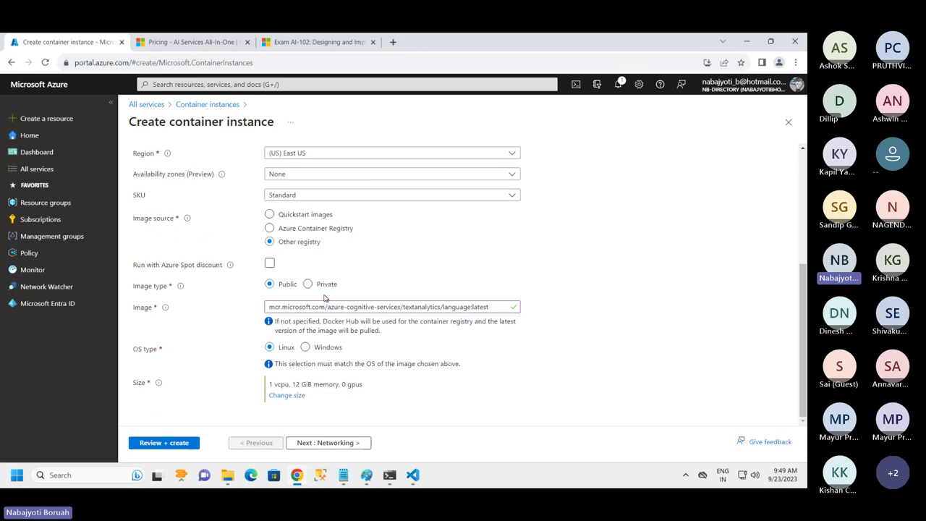
scroll(345, 161, up, 3)
scroll(445, 316, down, 2)
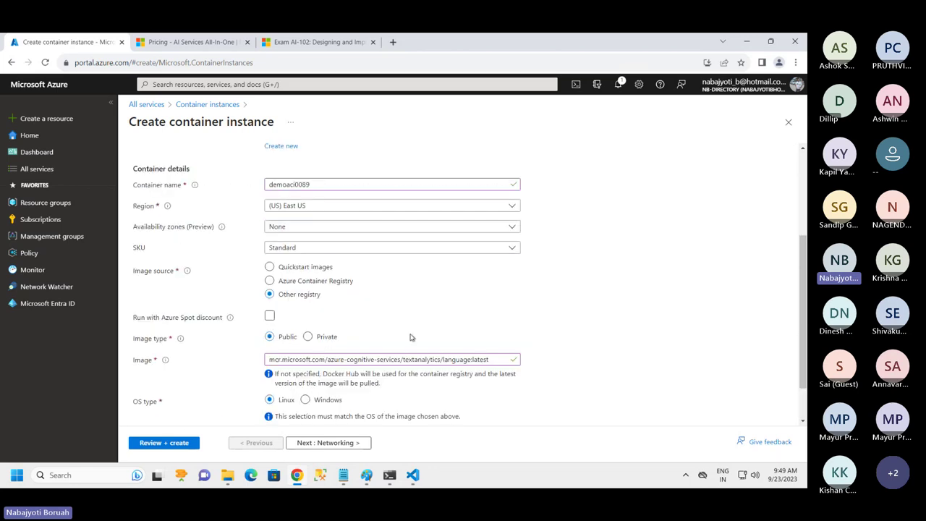
On the Networking tab, change the exposed port from 80 to 5000
click(328, 442)
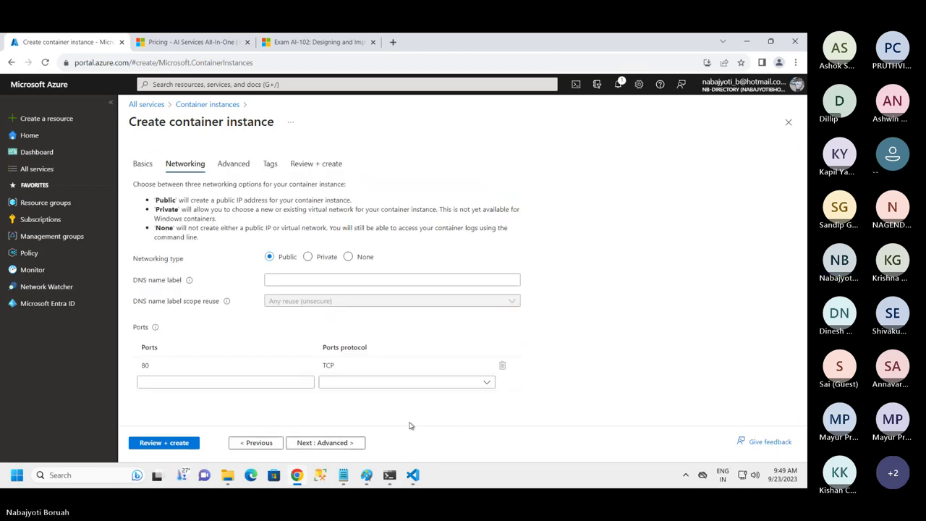
click(224, 365)
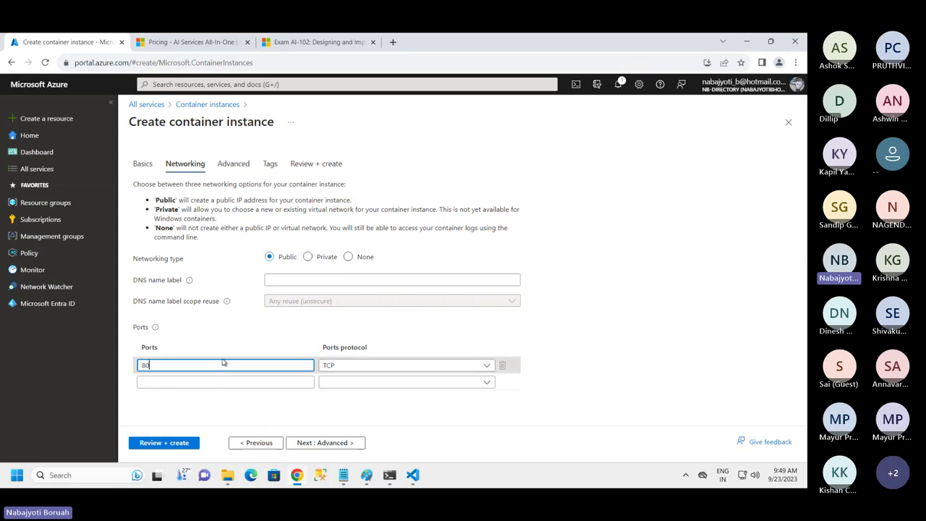
key(BackSpace)
key(BackSpace)
text(5000)
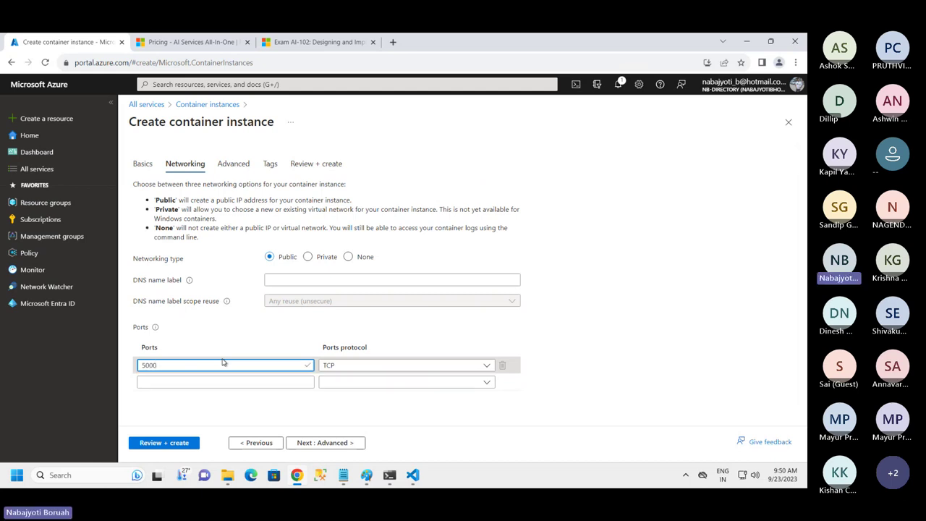
click(552, 384)
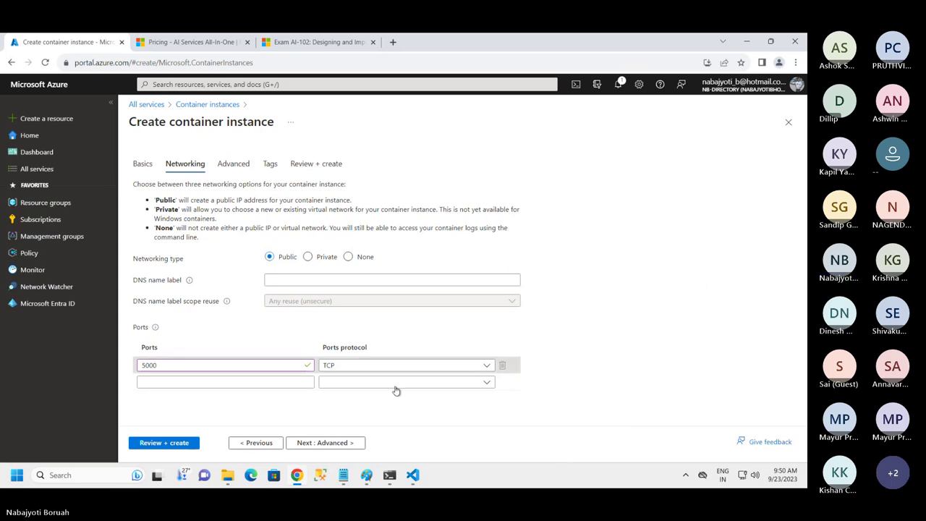
click(327, 442)
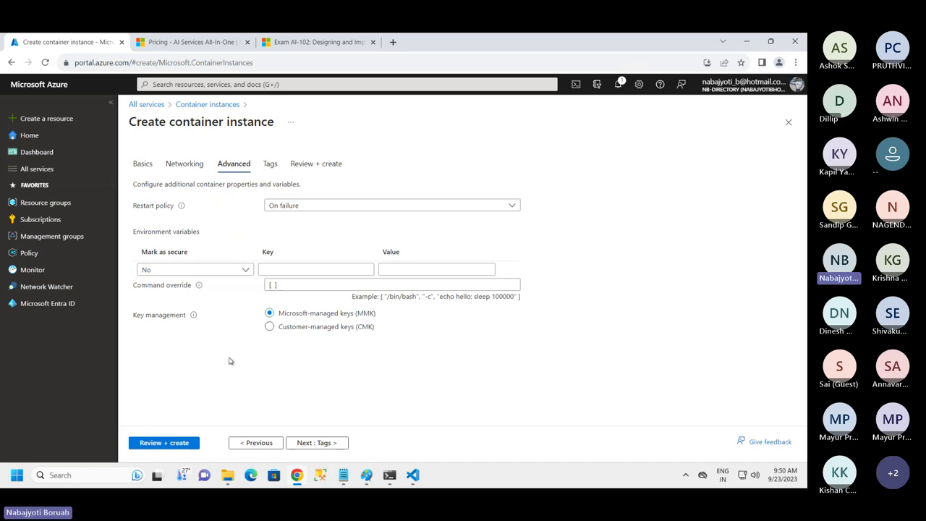
Add an environment variable ApiKey marked as secure
click(267, 269)
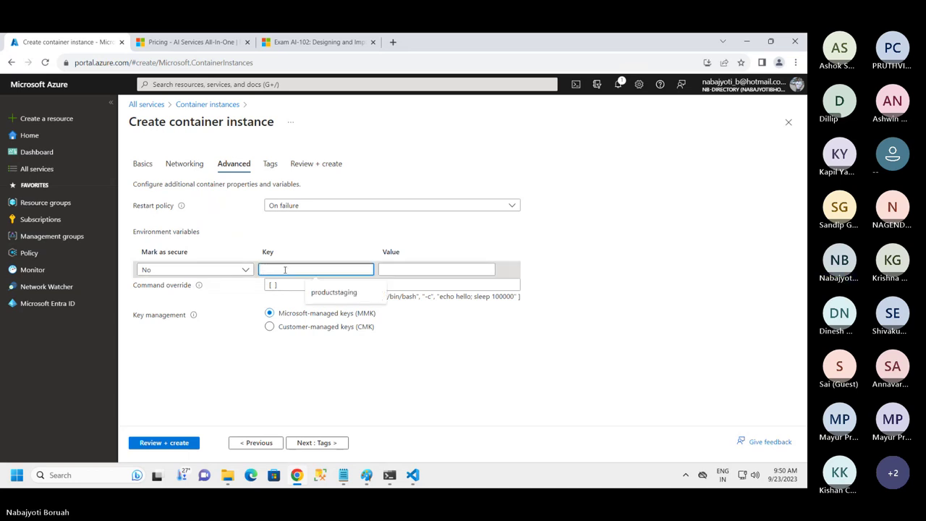
text(ApiKey)
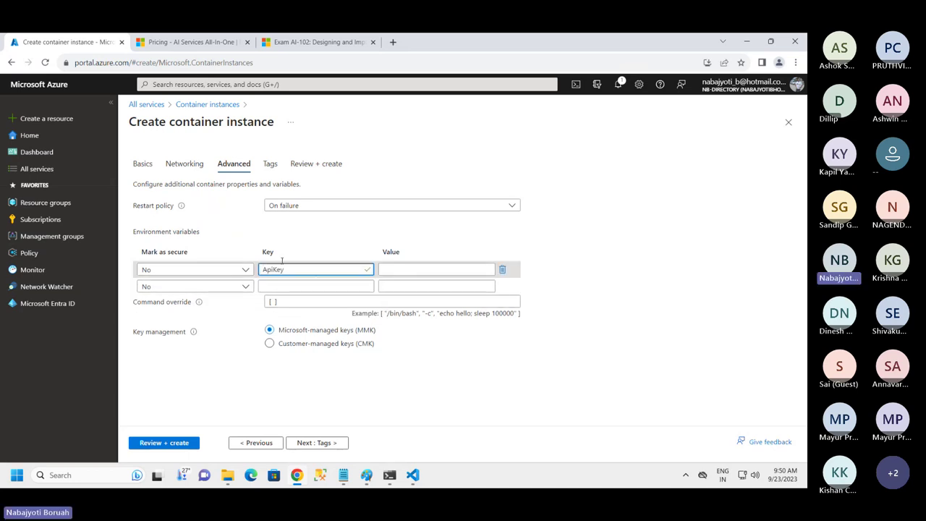
click(243, 270)
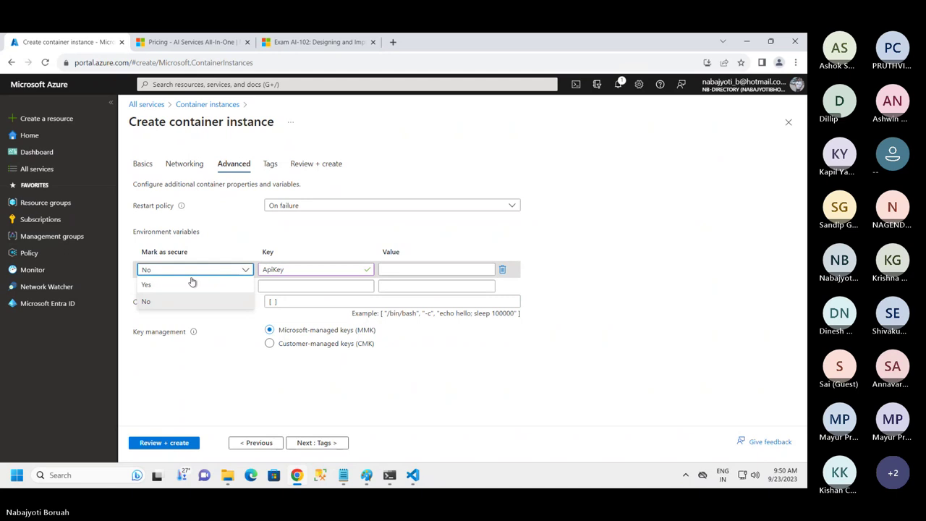
click(147, 285)
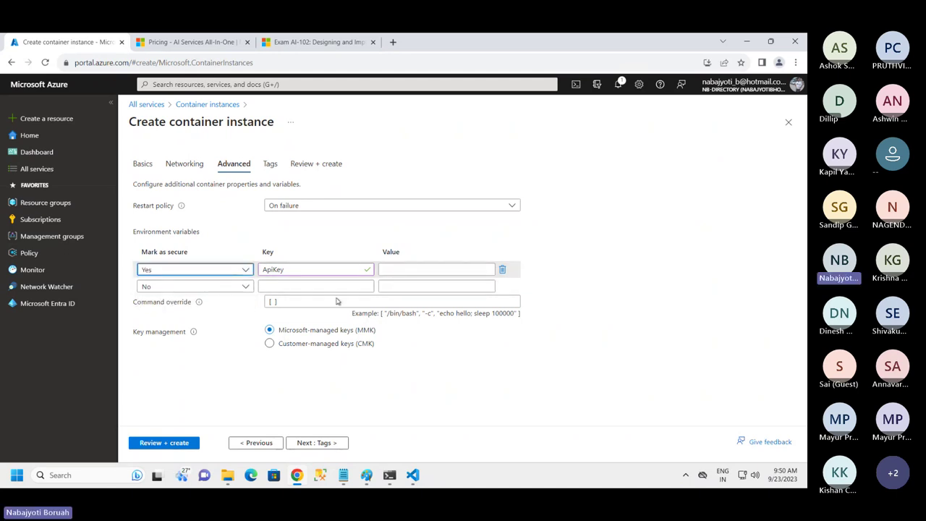
Copy the service key from Notepad and paste it as the ApiKey value
click(343, 475)
scroll(134, 179, up, 10)
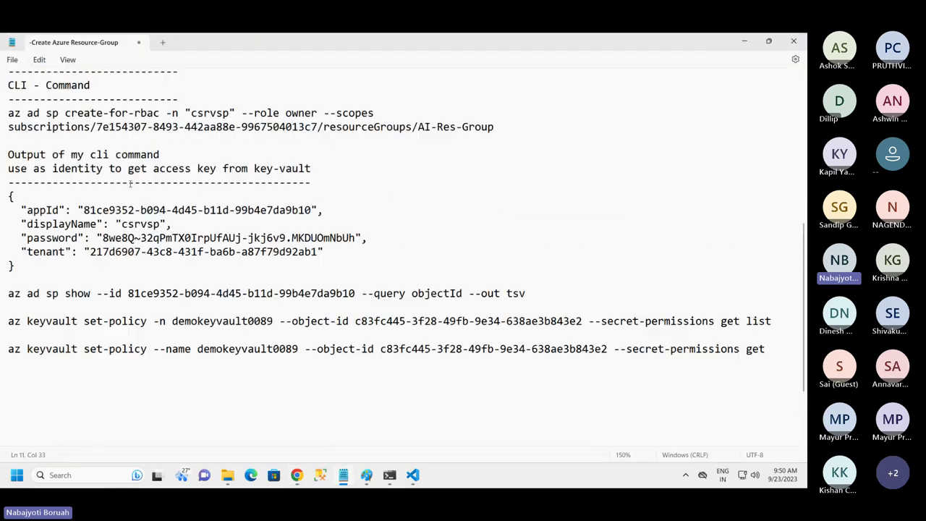
right_click(102, 224)
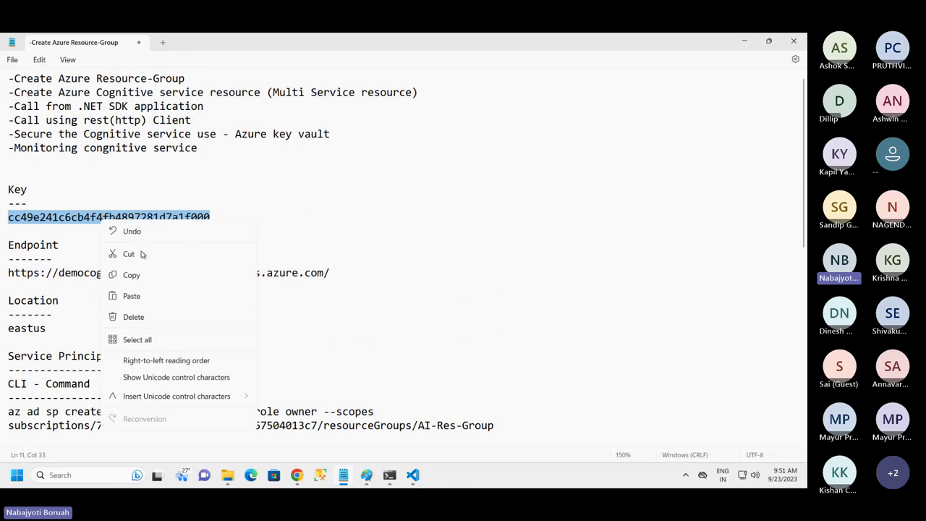
click(137, 274)
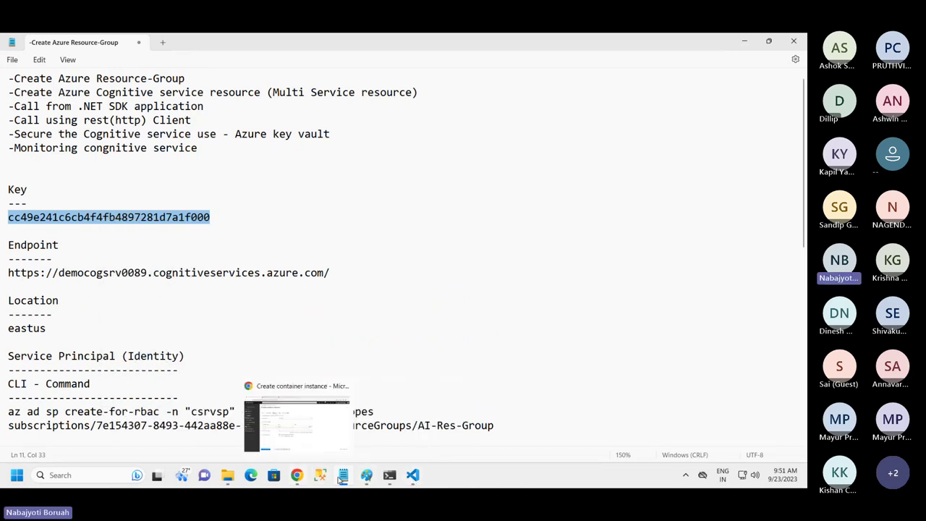
click(296, 426)
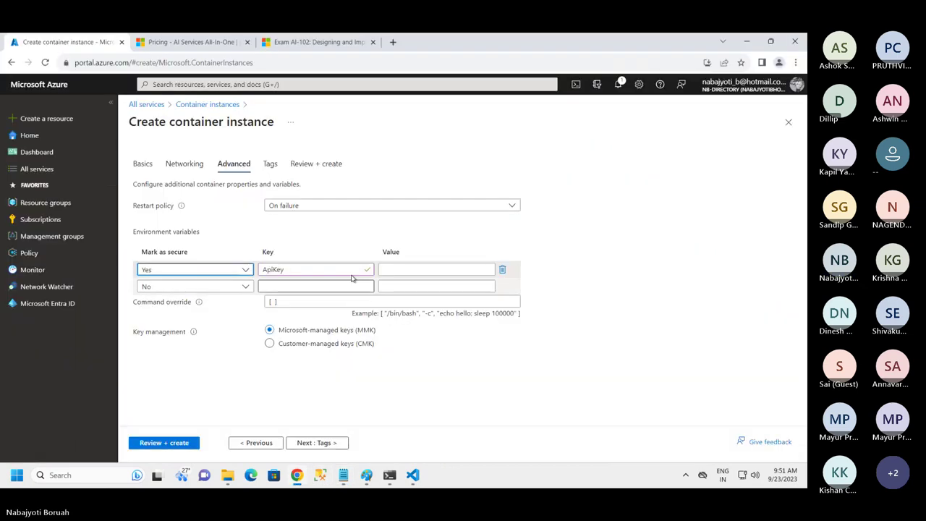
click(414, 269)
key(ctrl+v)
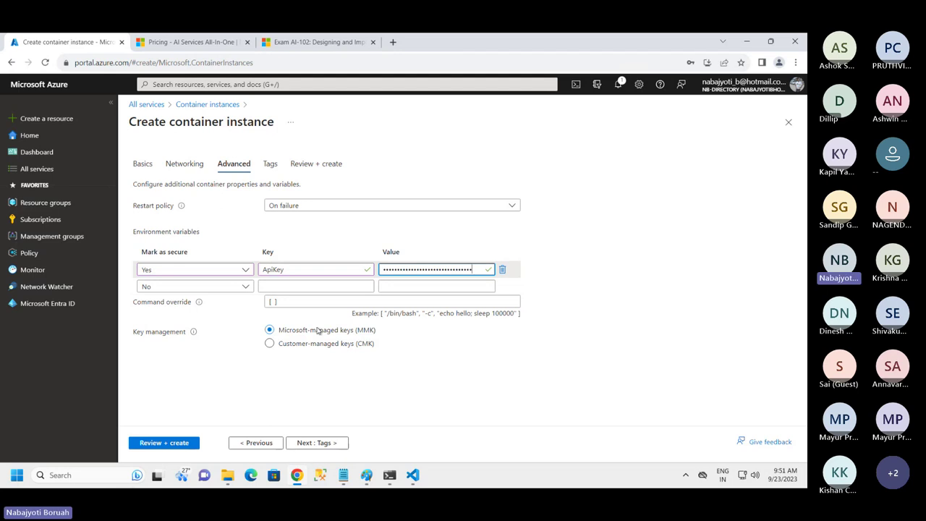
click(315, 285)
Name the second variable Billing, mark it secure, and paste the endpoint URL as its value
text(Billing)
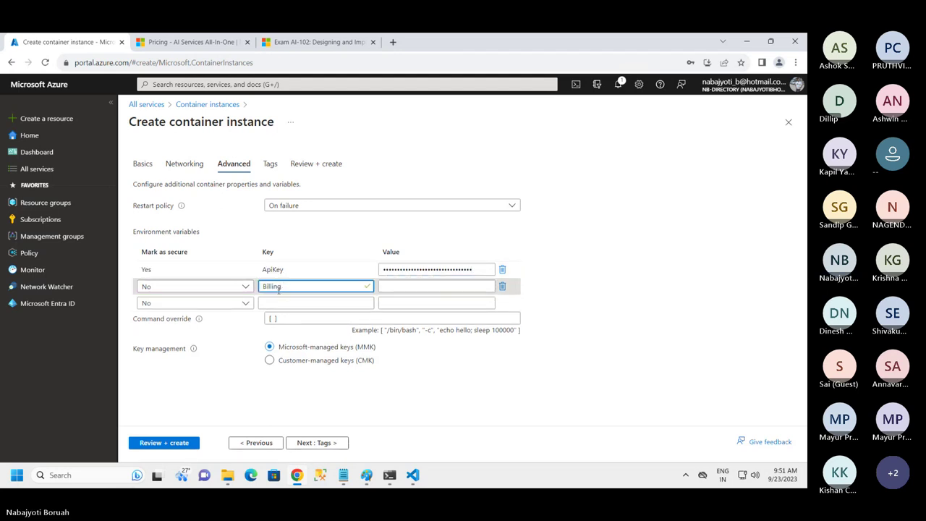
click(212, 289)
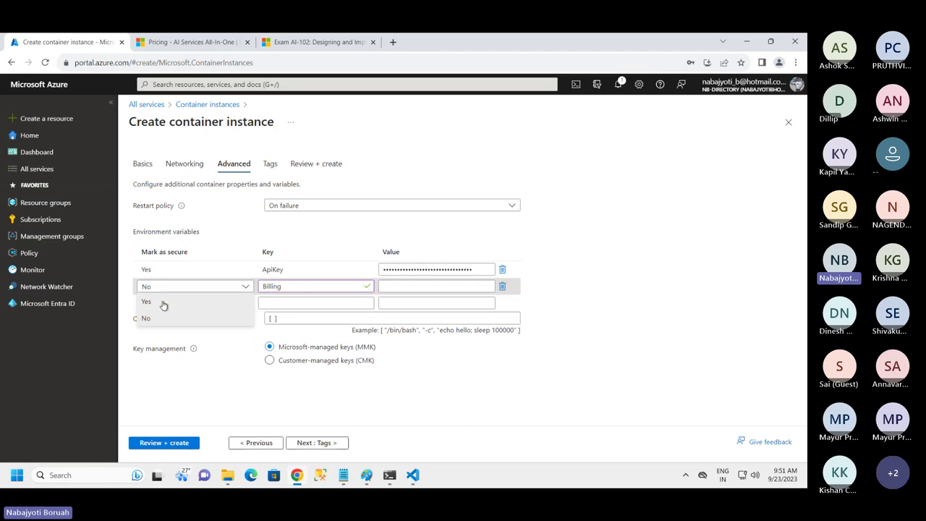
click(178, 302)
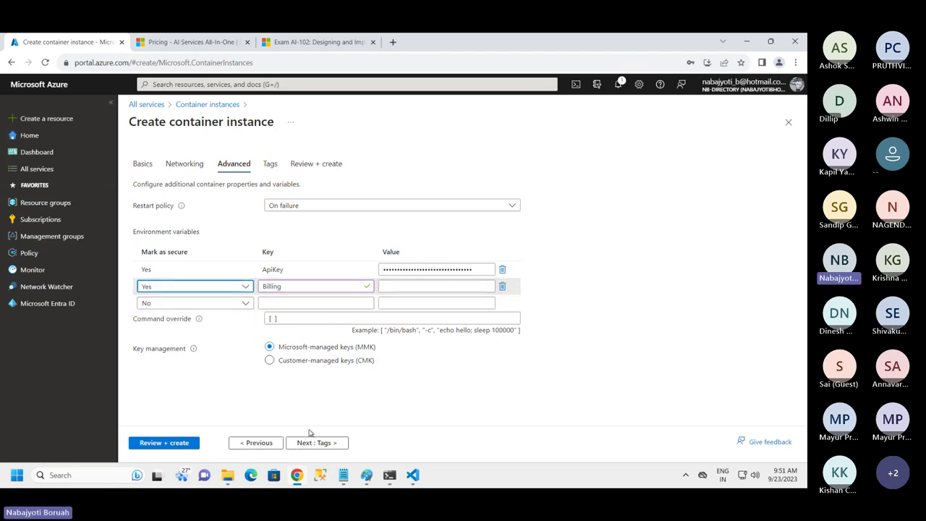
click(343, 476)
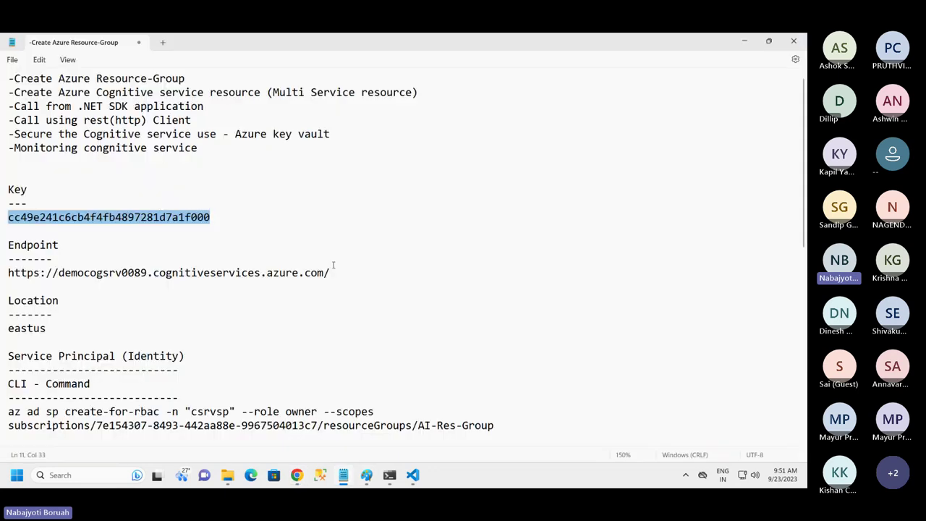
drag(333, 266, 2, 272)
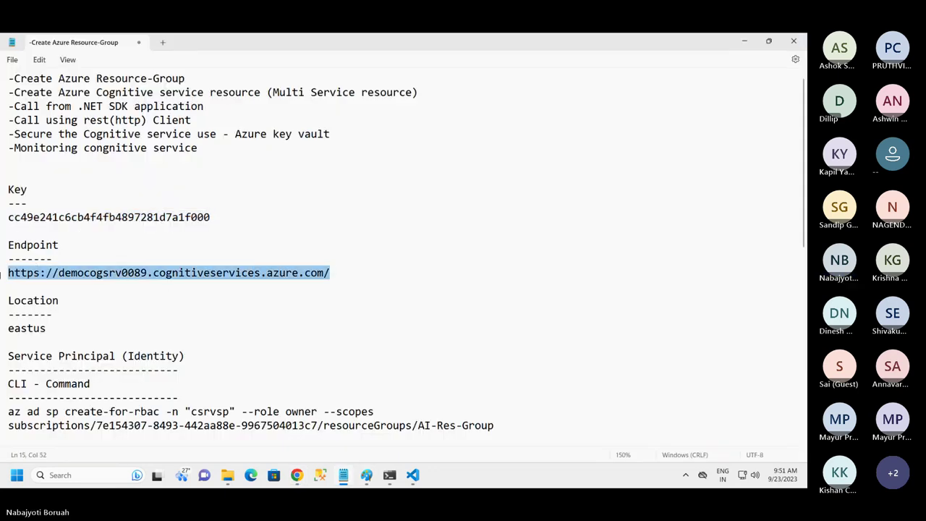
click(297, 475)
click(392, 286)
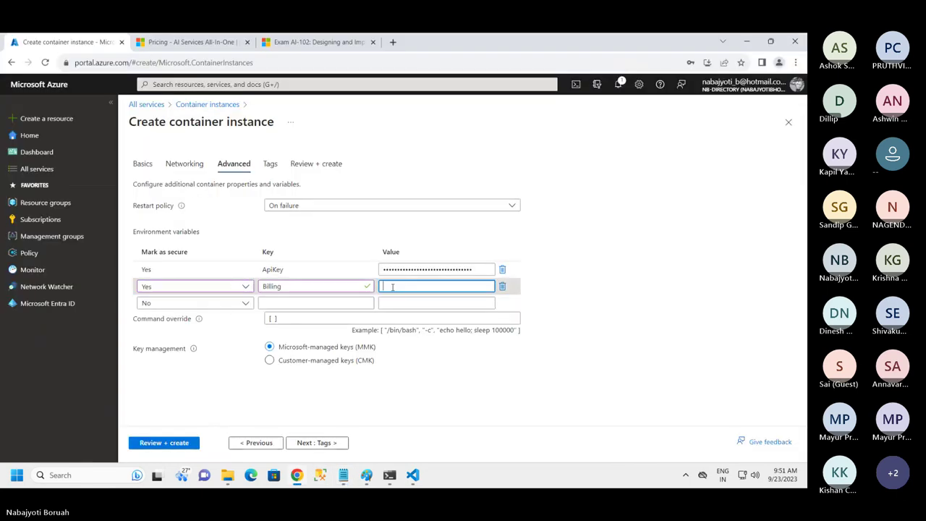
key(ctrl+v)
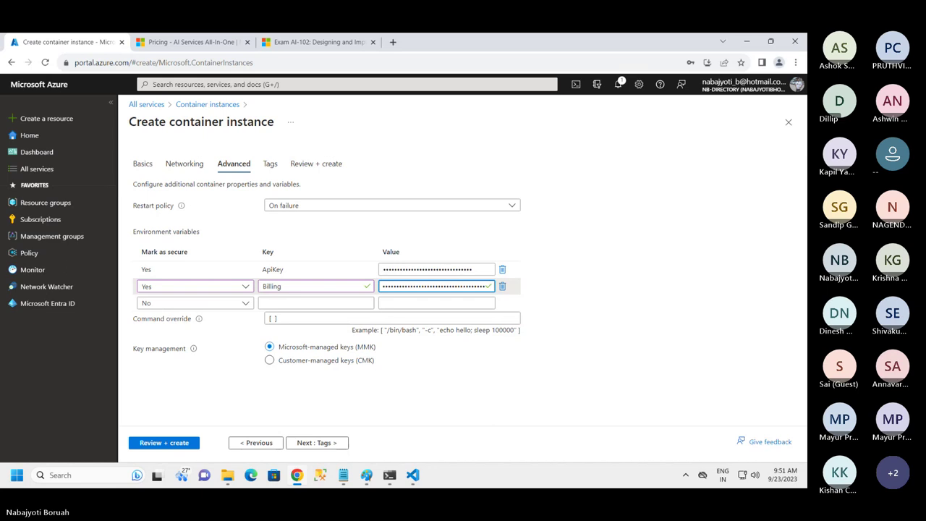
Add a third environment variable Eula with value accept
click(272, 303)
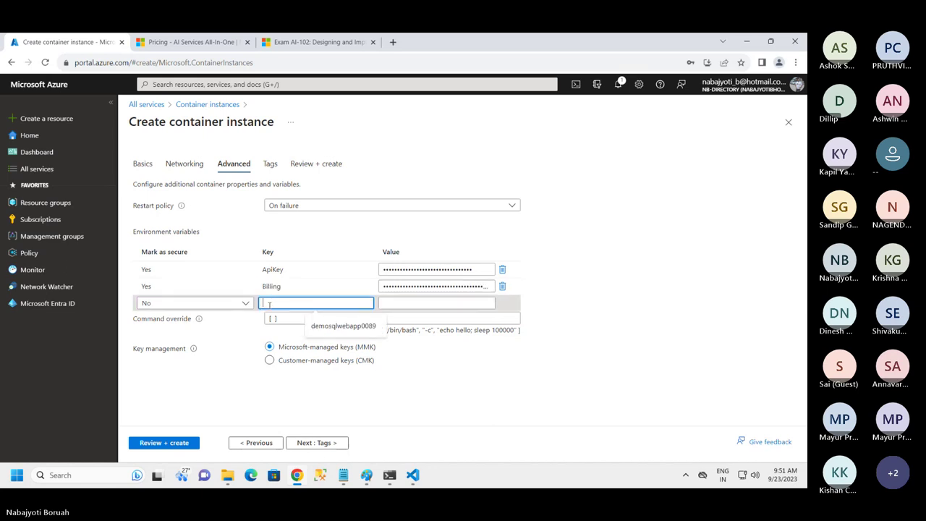
text(Eula)
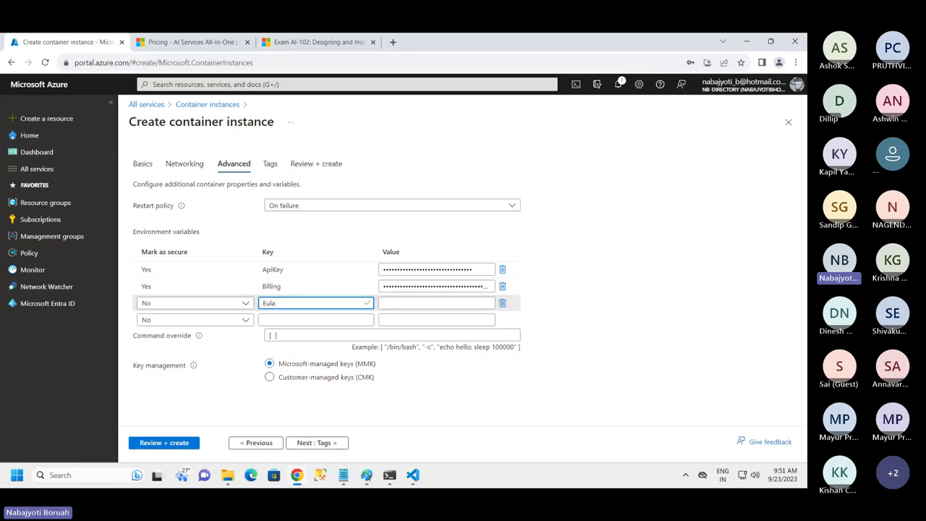
click(409, 303)
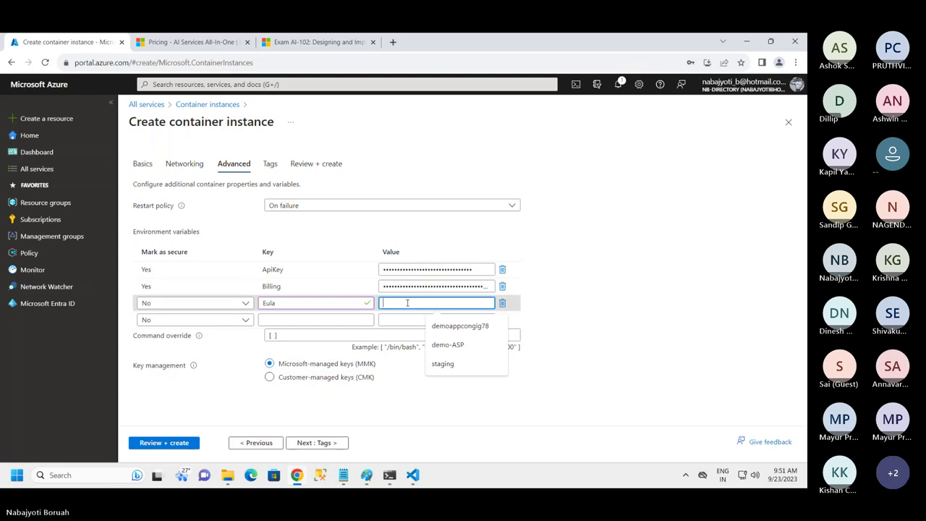
text(accept)
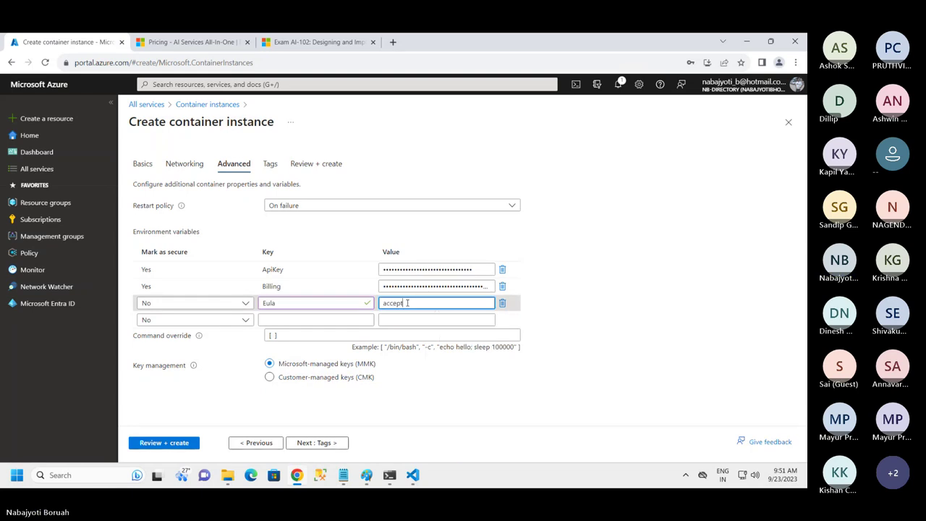
click(719, 367)
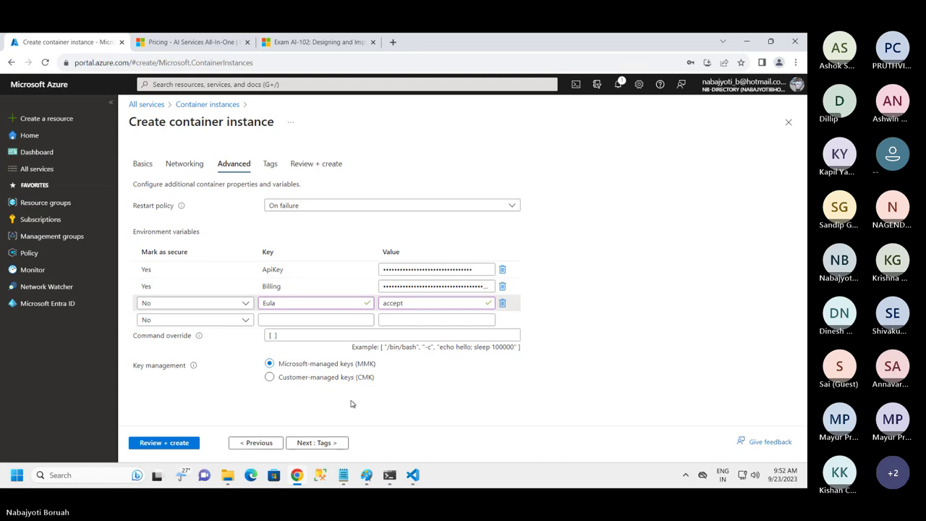
click(322, 442)
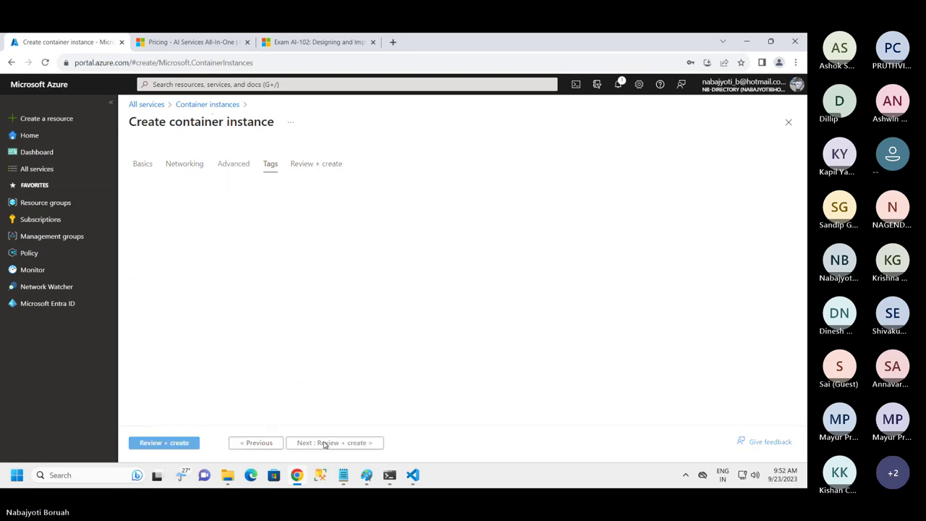
Review the validated settings and create the demoaci0089 container instance
click(318, 442)
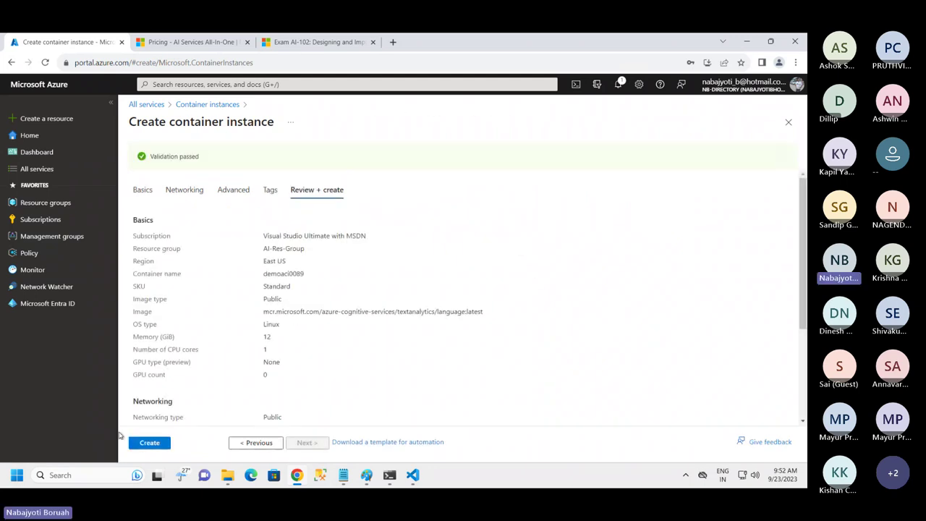
click(144, 444)
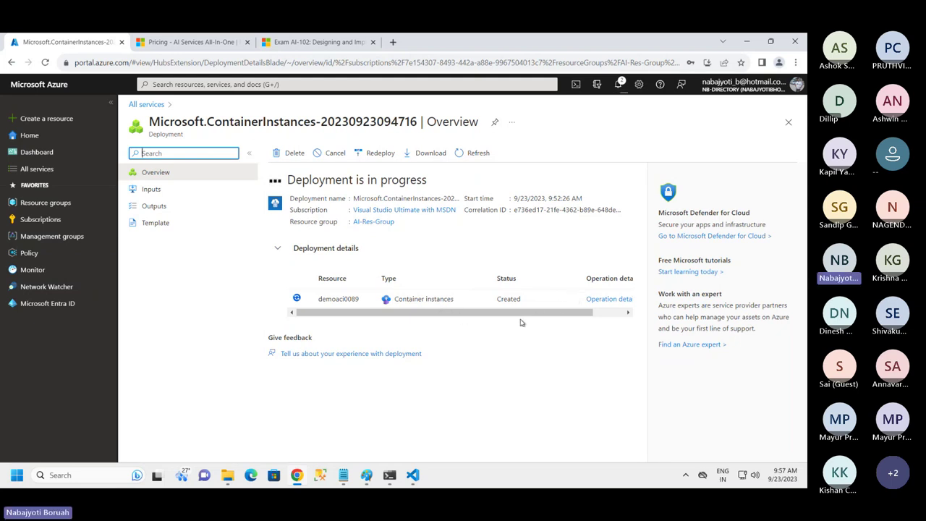
Open the deployed demoaci0089 container instance resource
drag(492, 313, 471, 321)
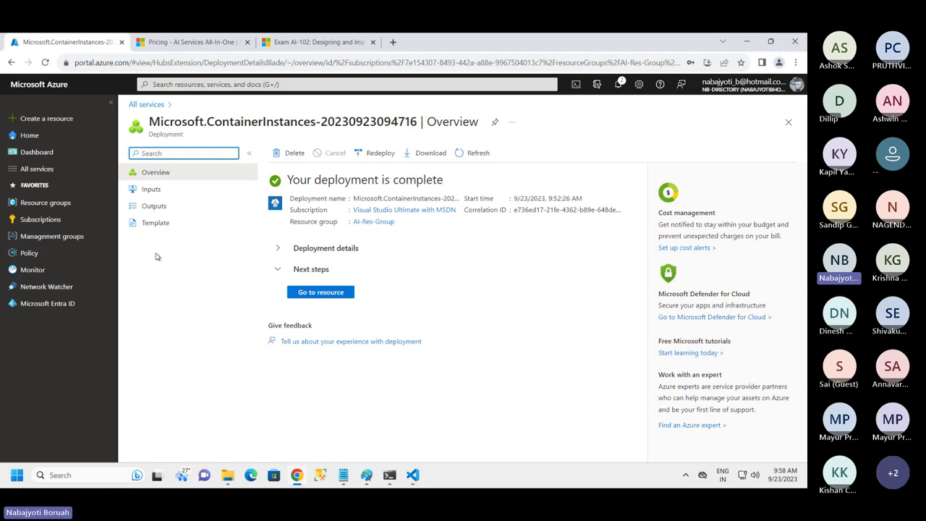
click(325, 292)
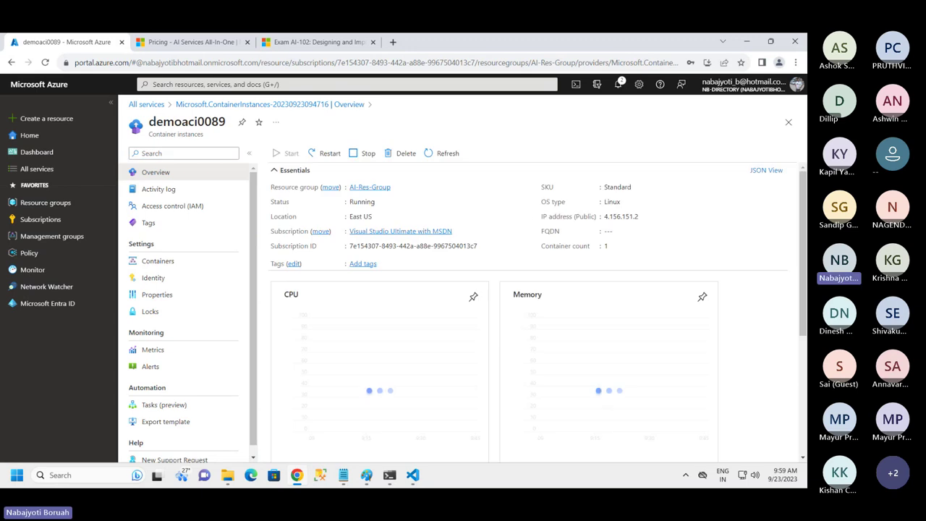
Pin demoaci0089 to the AI-102 dashboard and view the dashboard
click(241, 124)
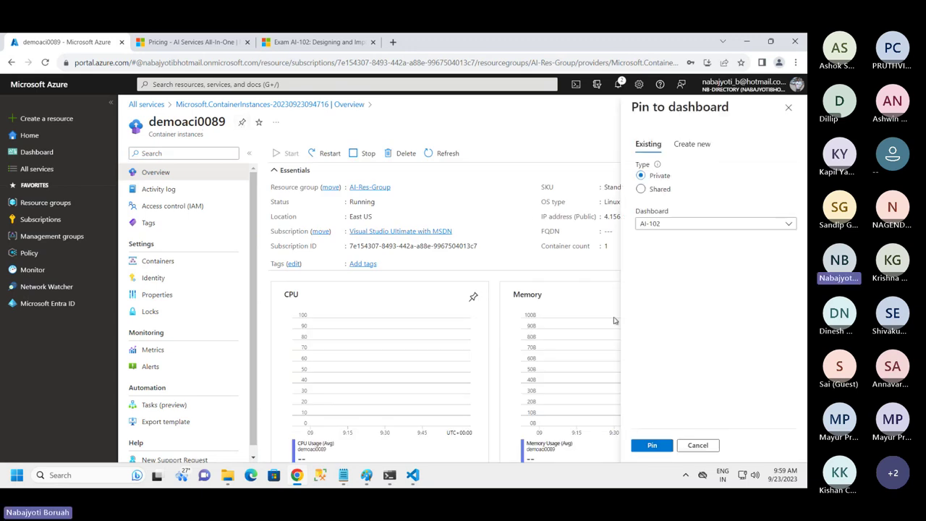
click(650, 447)
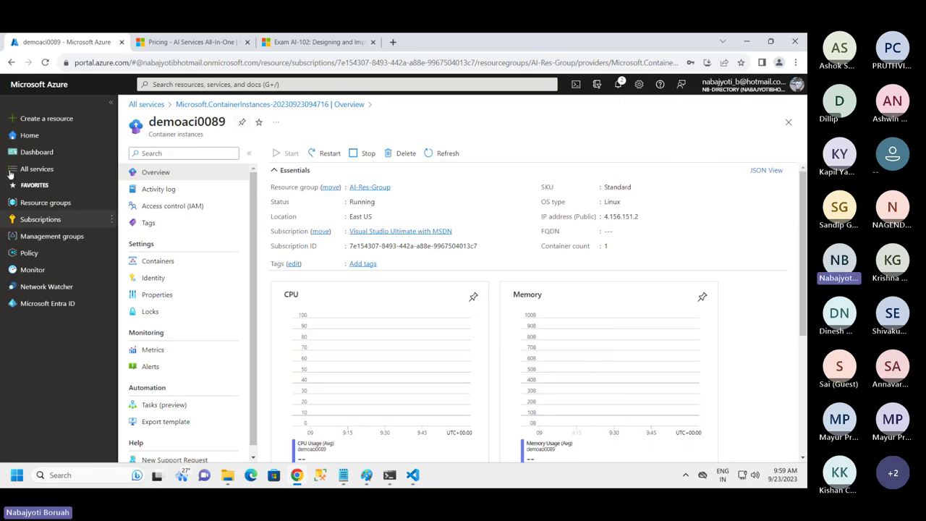
click(37, 152)
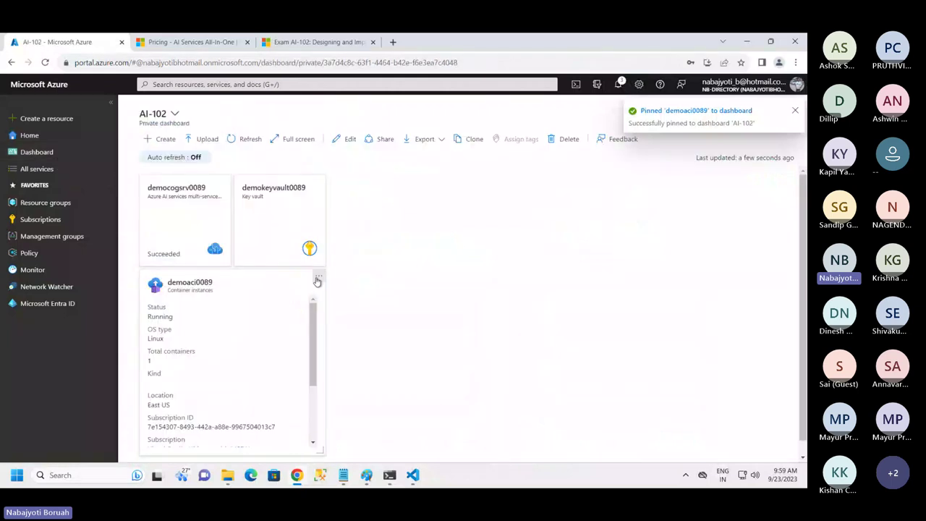
Shrink the demoaci0089 tile, place it beside demokeyvault0089, save the dashboard, and open the instance
click(318, 276)
click(367, 297)
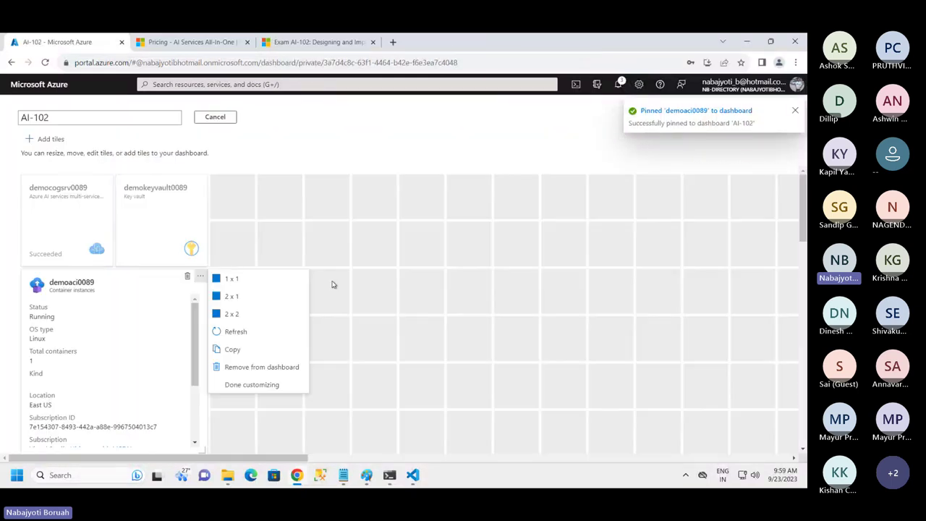
click(232, 313)
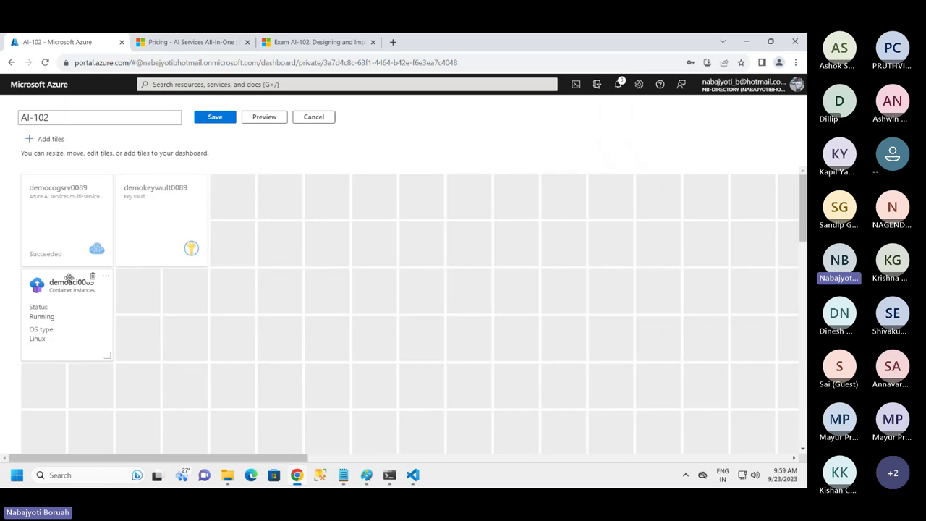
drag(69, 279, 258, 190)
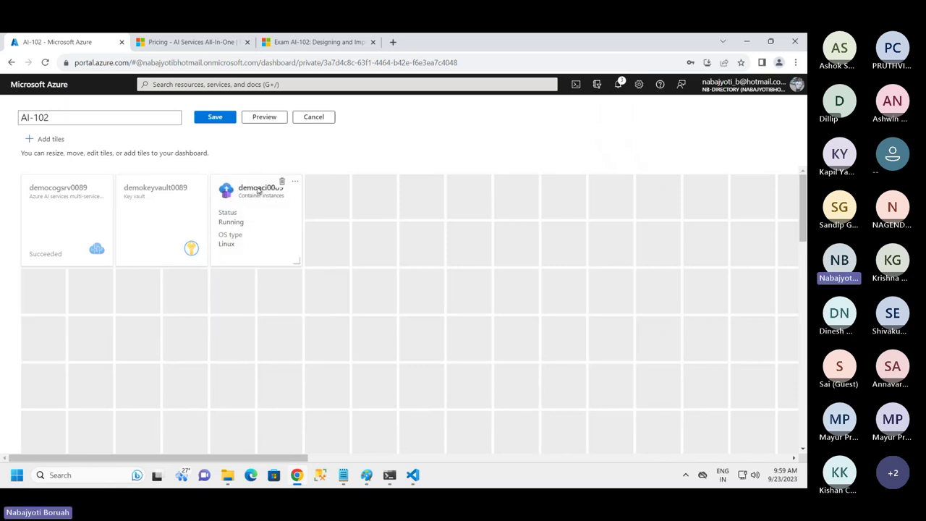
click(215, 117)
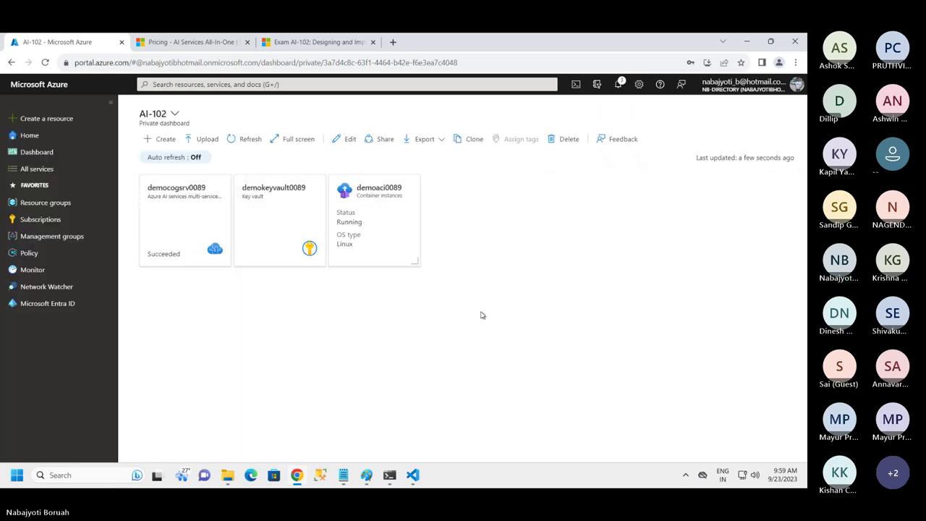
click(367, 221)
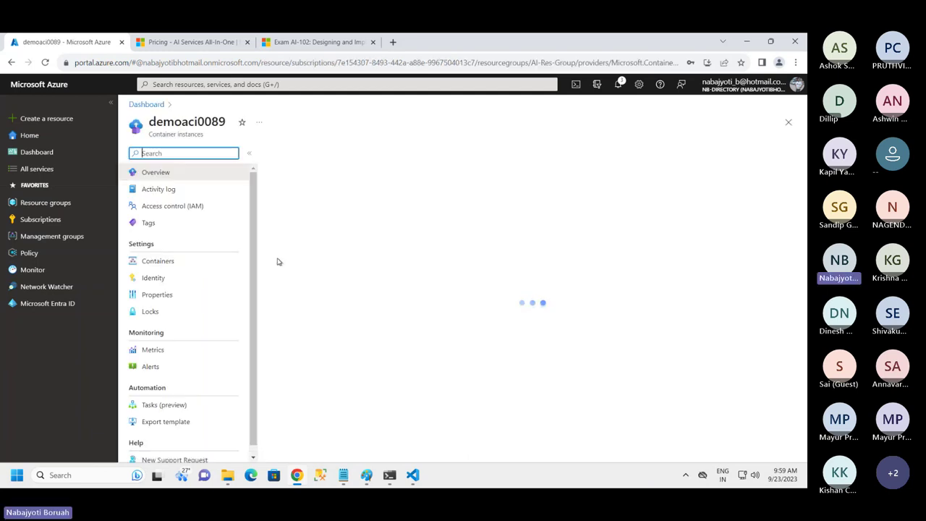
Show demoaci0089's Containers page with the running container and its Started, Pulling and Pulled events
click(158, 261)
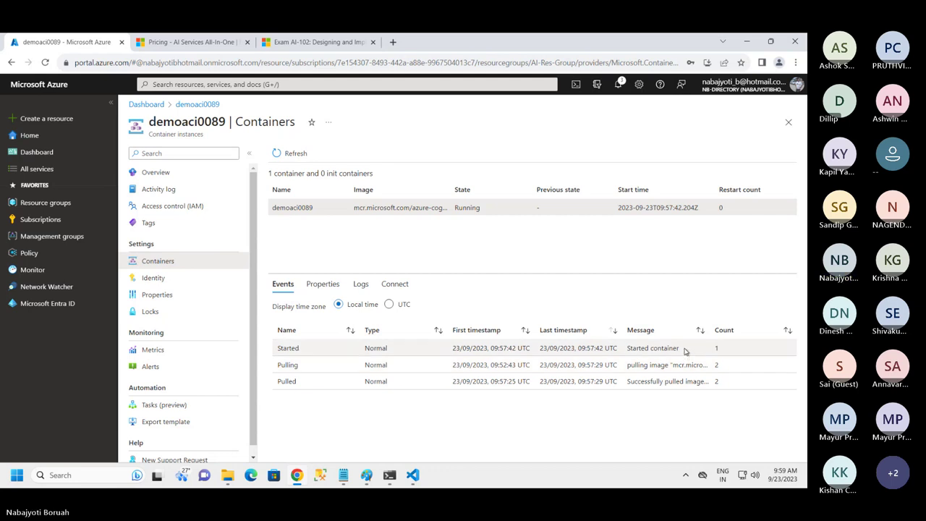
Connect to the demoaci0089 container using the /bin/bash shell
click(395, 284)
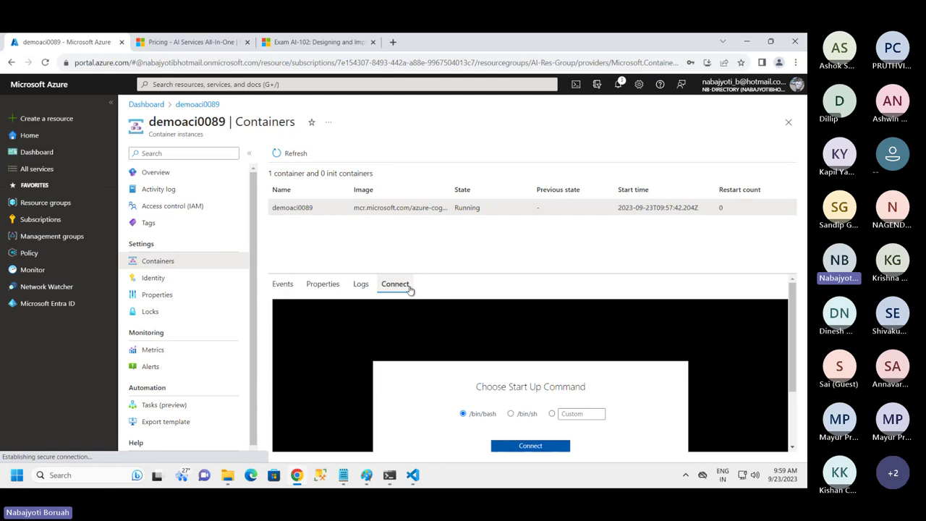
click(510, 414)
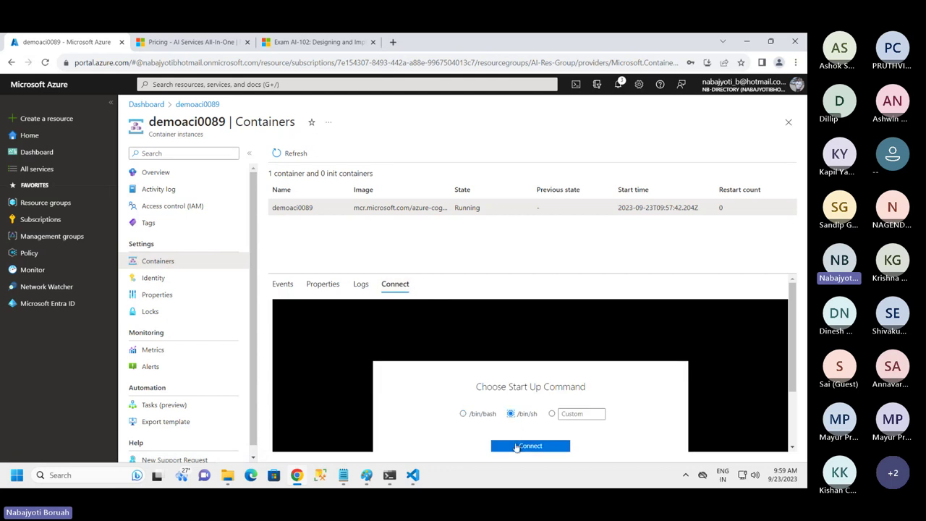
click(516, 446)
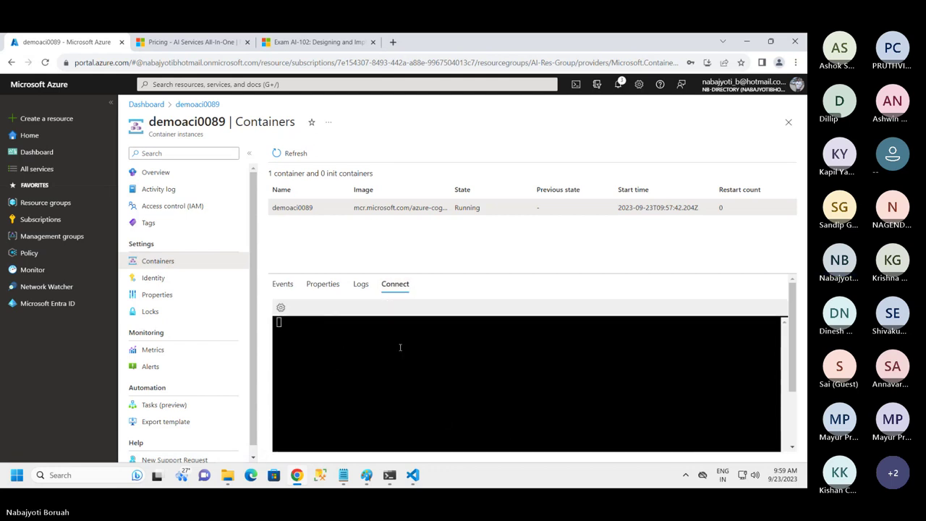
click(359, 285)
click(396, 285)
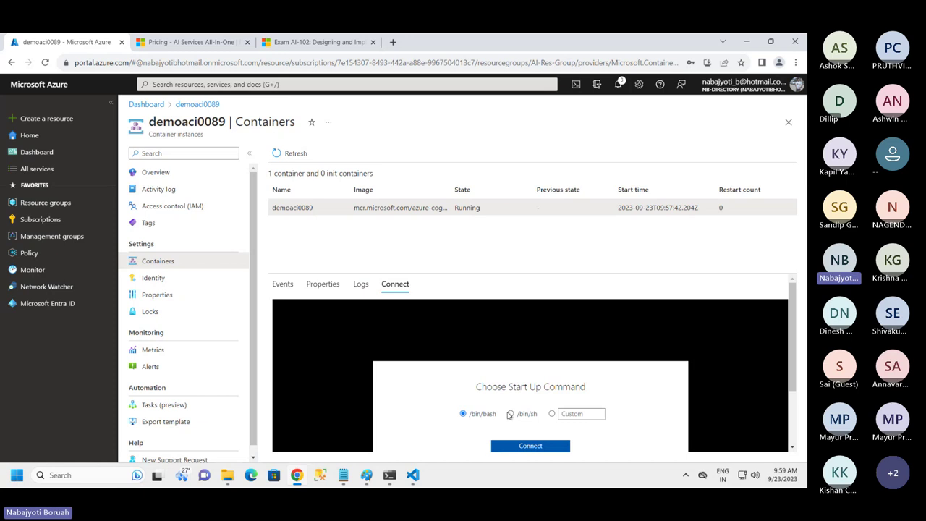
click(521, 454)
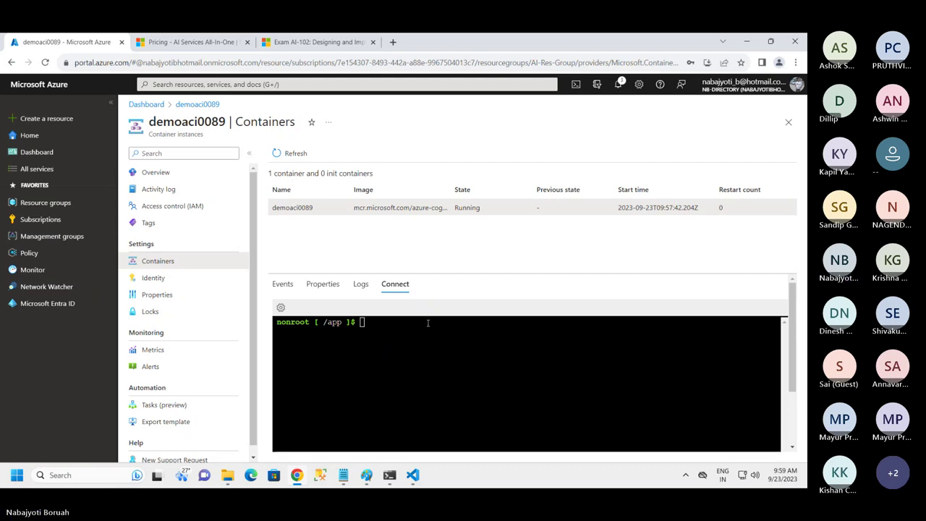
Run ls in the container to list /app files such as Polly.dll
text(ls)
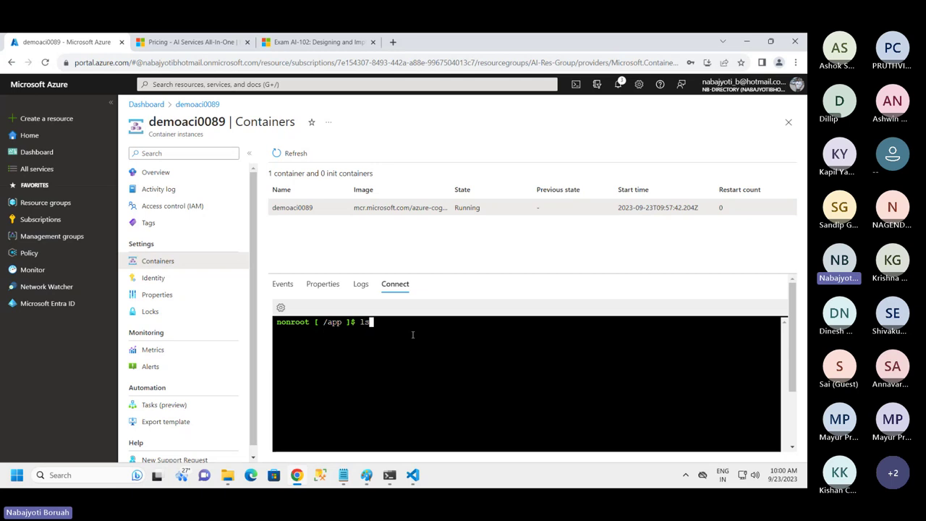
key(Return)
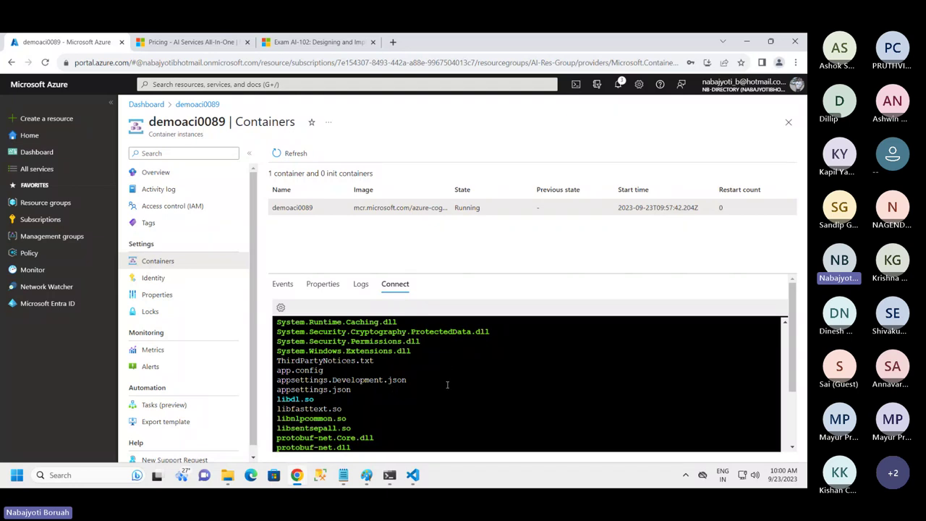
scroll(443, 369, up, 3)
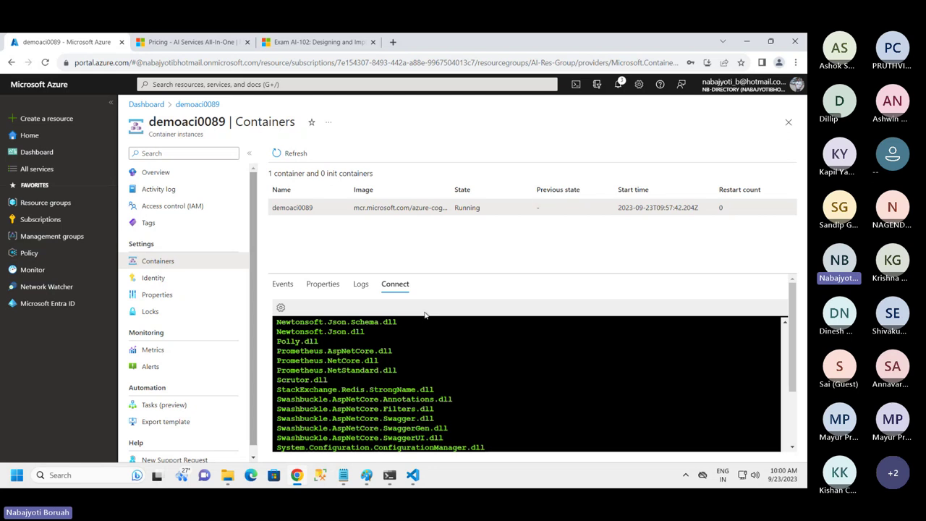
drag(154, 122, 222, 113)
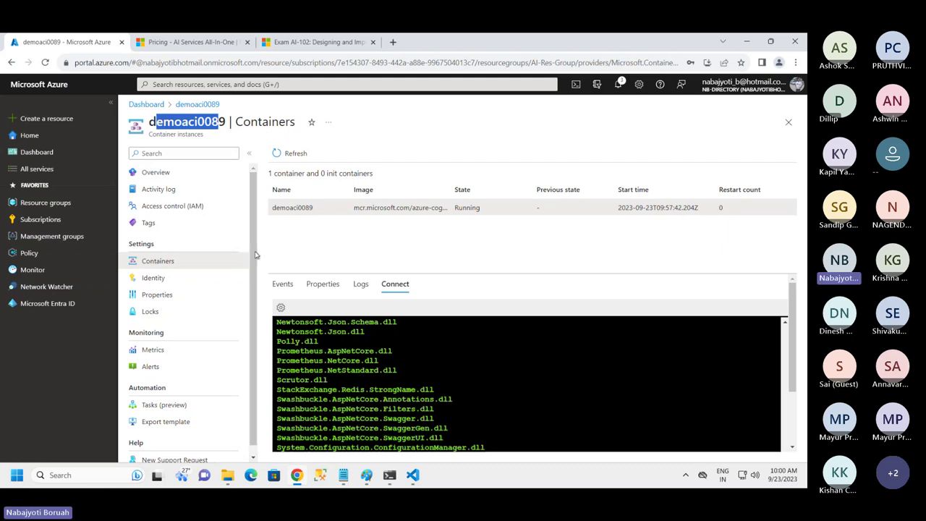
Copy the public IP 4.156.151.2 from the demoaci0089 overview
click(164, 173)
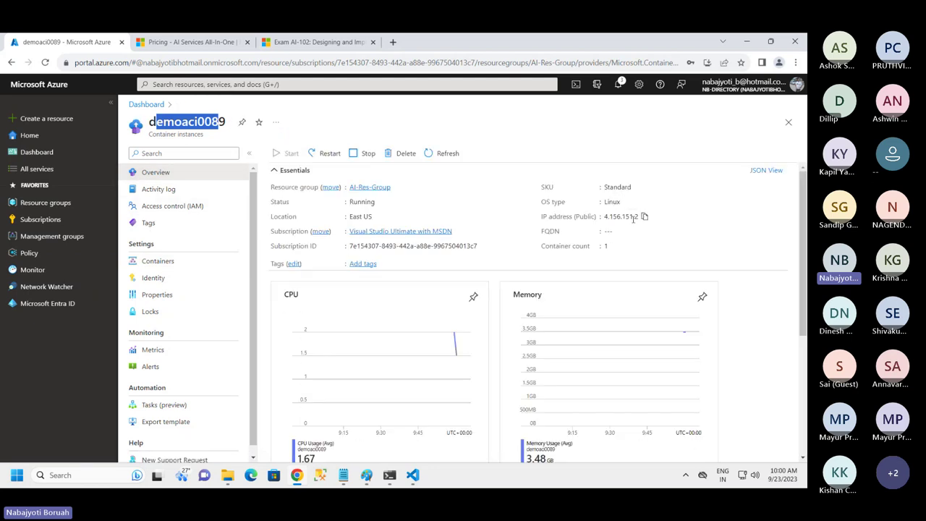
click(644, 217)
Bring up Program.cs in VS Code, toggling the keyvault_client folder and Explorer side bar
click(412, 474)
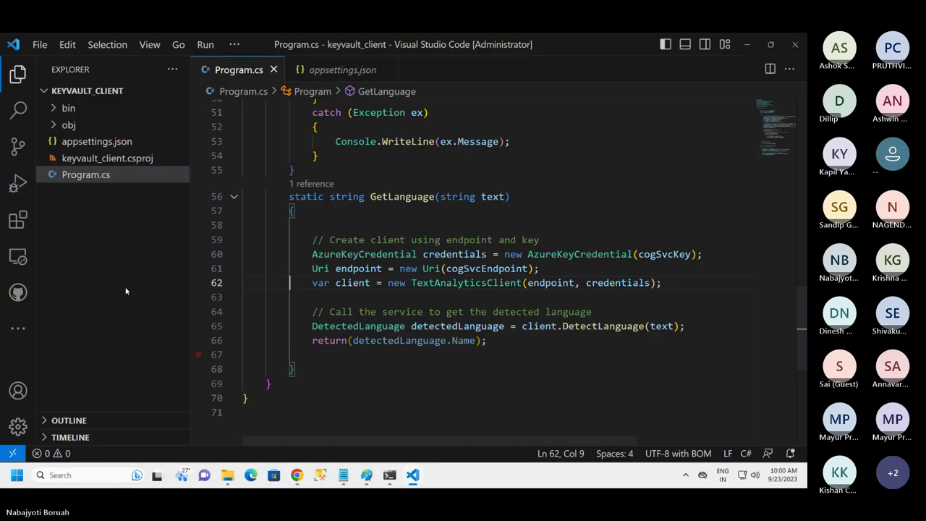
click(65, 91)
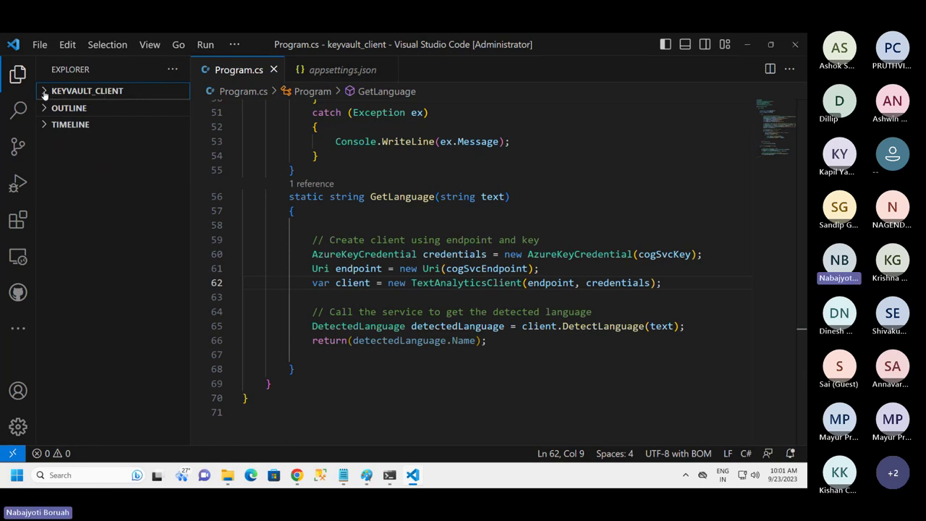
click(172, 68)
click(151, 194)
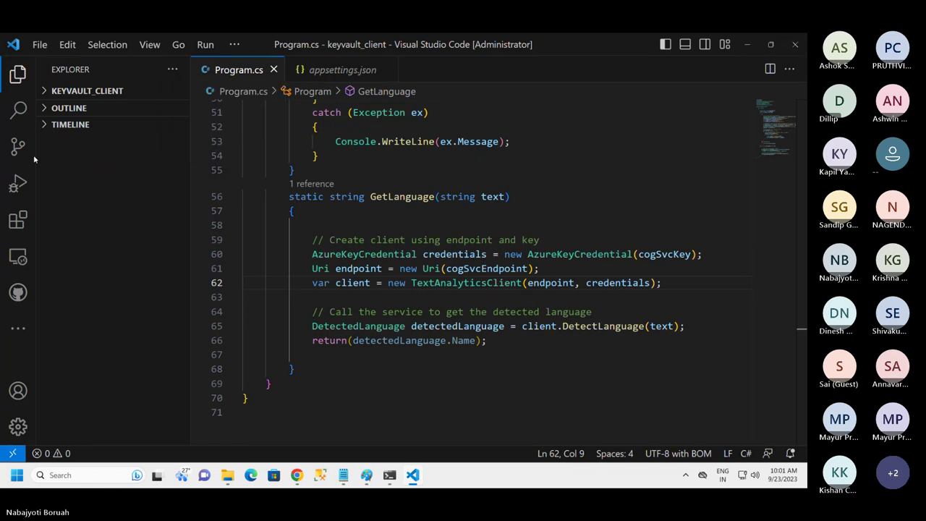
click(16, 75)
click(16, 75)
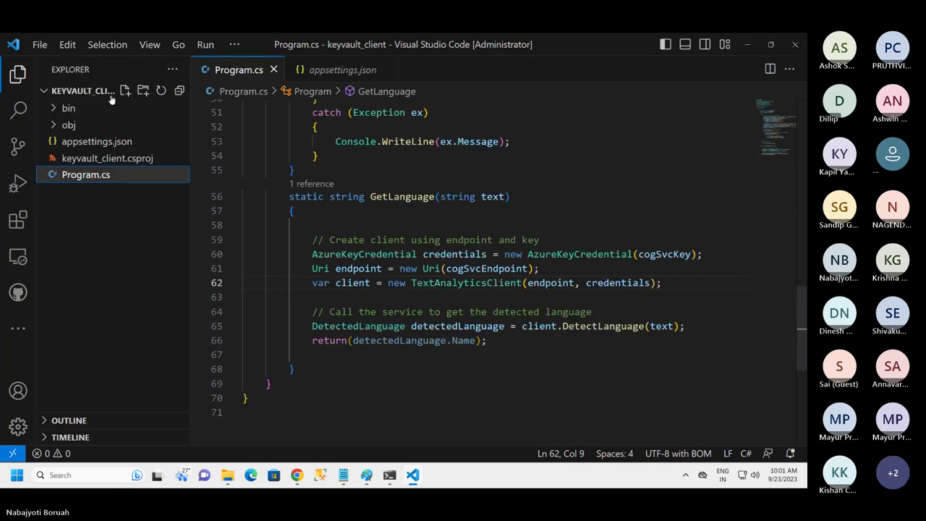
Paste the docker run command on the empty line below the keyvault commands in Notepad
click(343, 475)
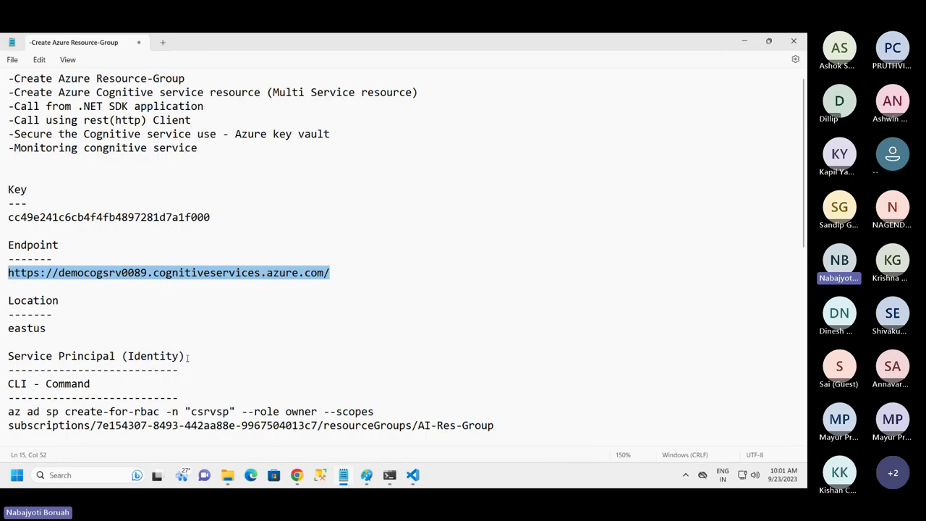
scroll(362, 290, down, 7)
scroll(166, 356, down, 4)
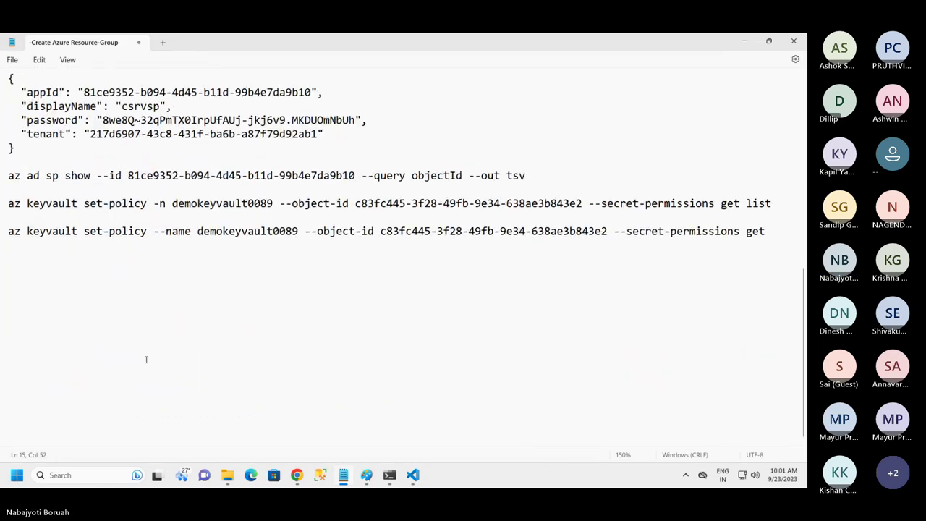
click(81, 285)
key(ctrl+v)
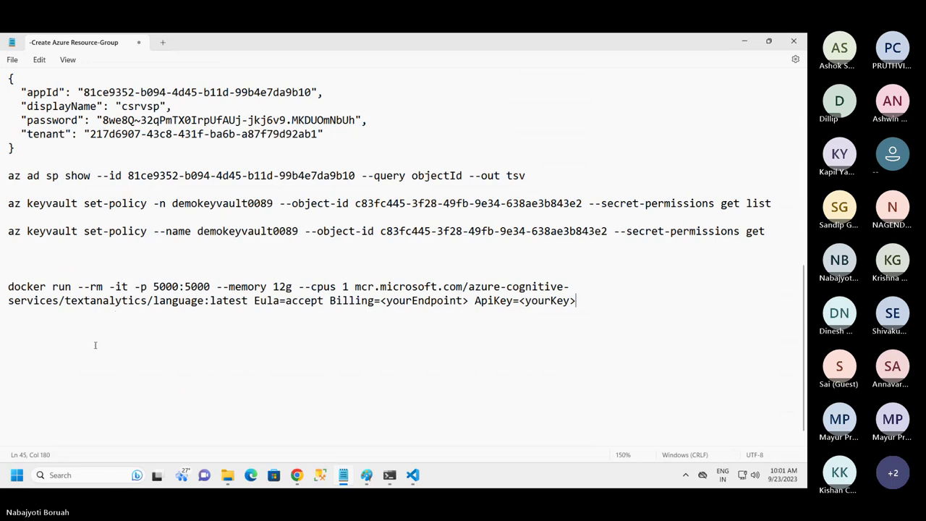
Replace the docker run command with the curl language-detection POST command
click(8, 288)
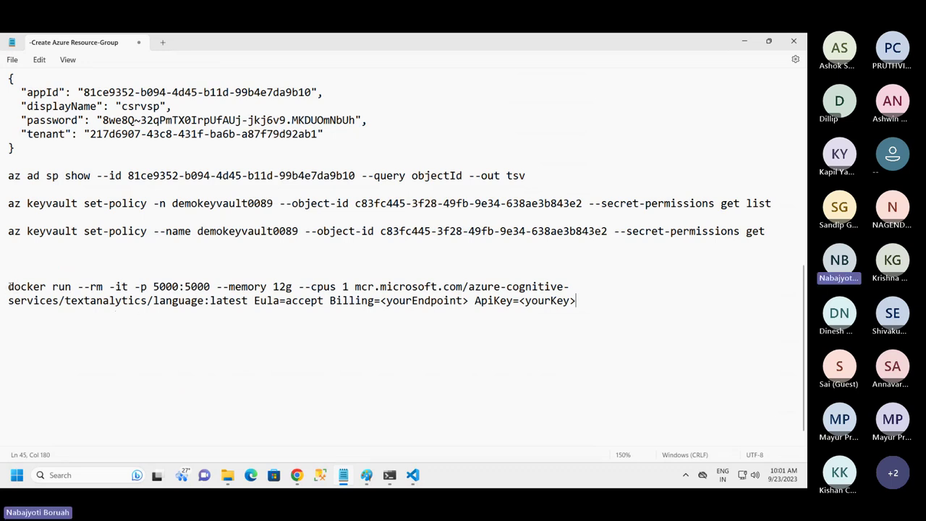
drag(8, 288, 52, 288)
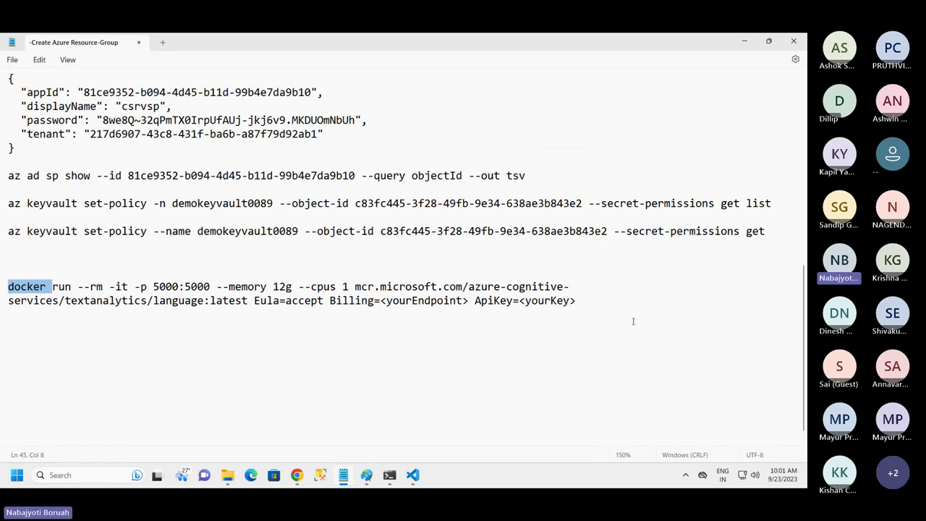
click(108, 299)
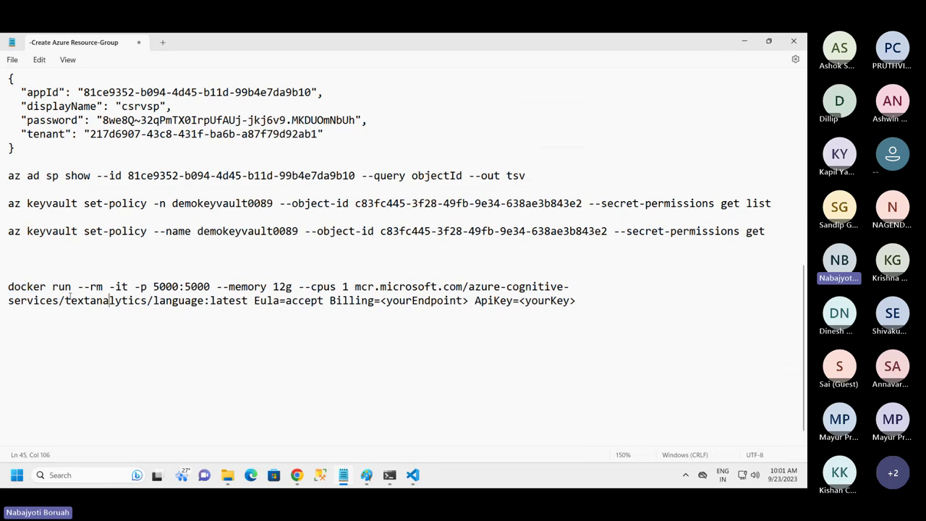
drag(8, 286, 589, 301)
key(ctrl+x)
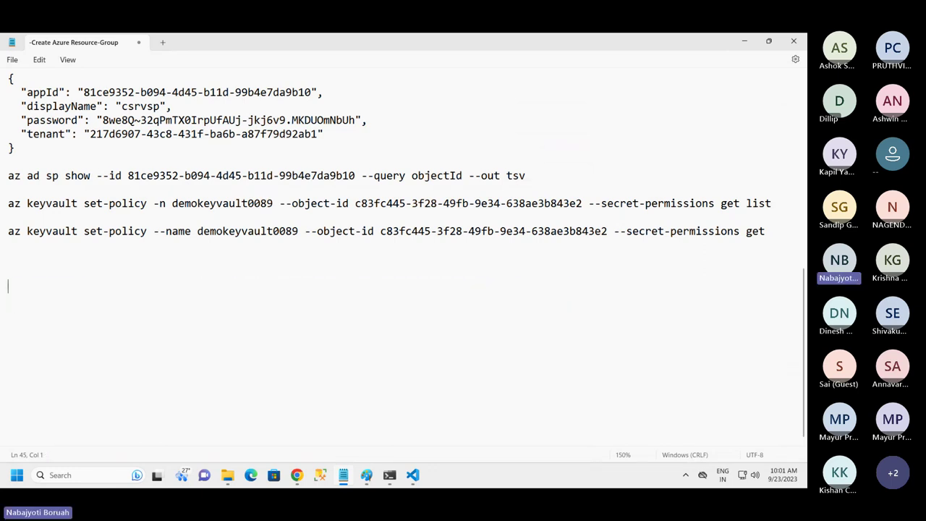
key(ctrl+v)
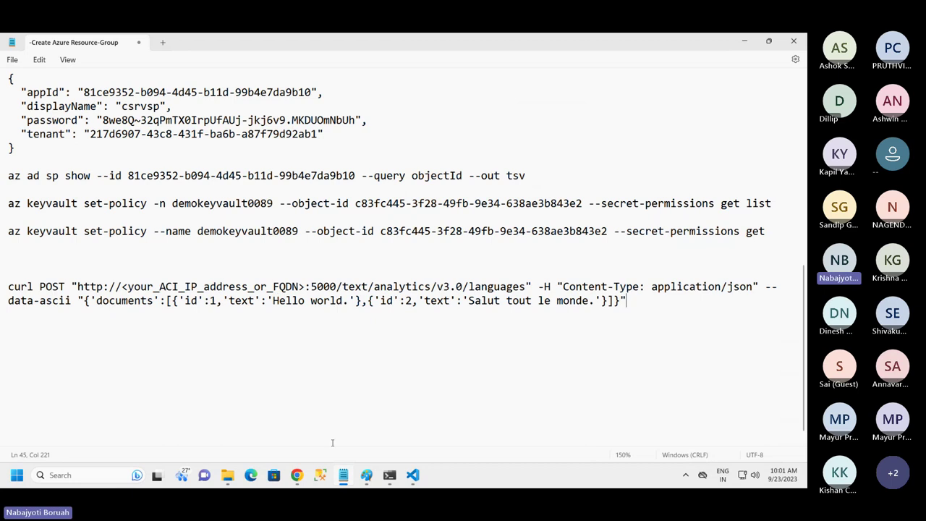
Select the IP address placeholder in the curl command's URL
click(297, 474)
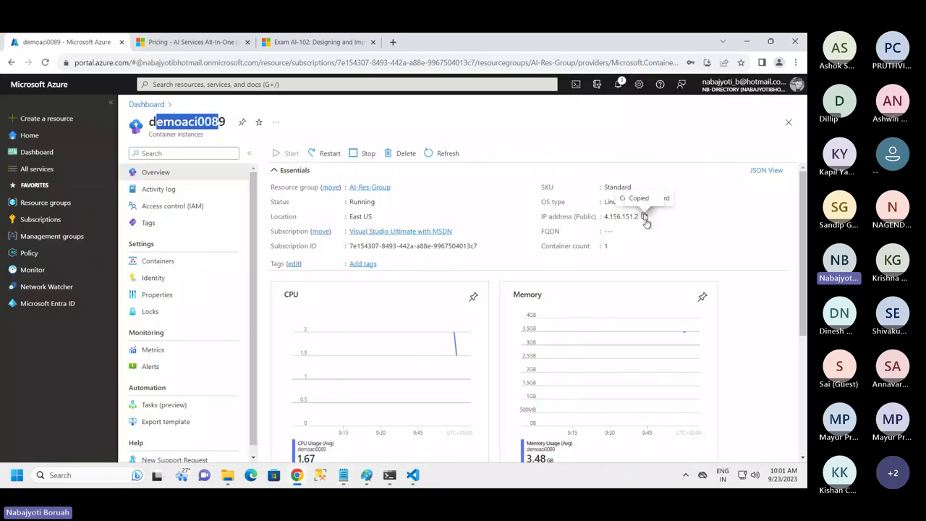
click(346, 475)
drag(305, 287, 120, 286)
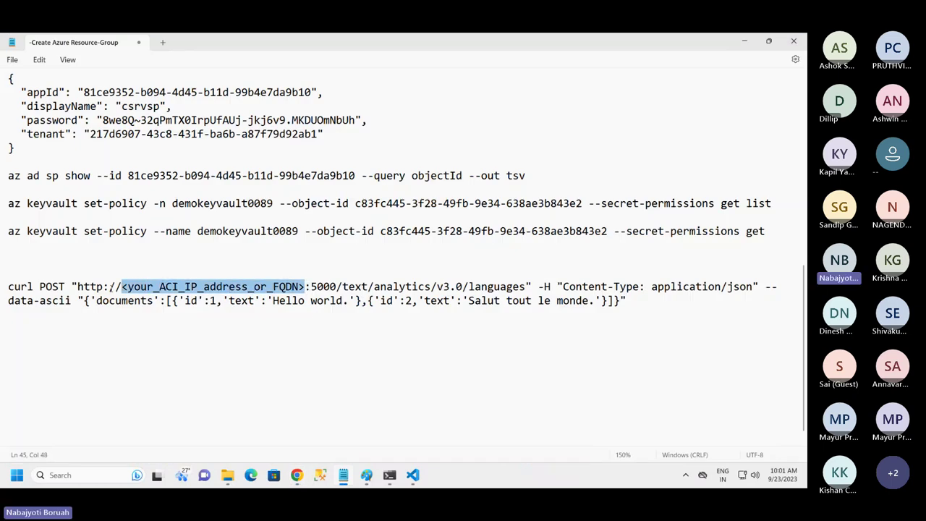
Paste 4.156.151.2 over the placeholder, then review port 5000, the languages path and French sample
key(ctrl+v)
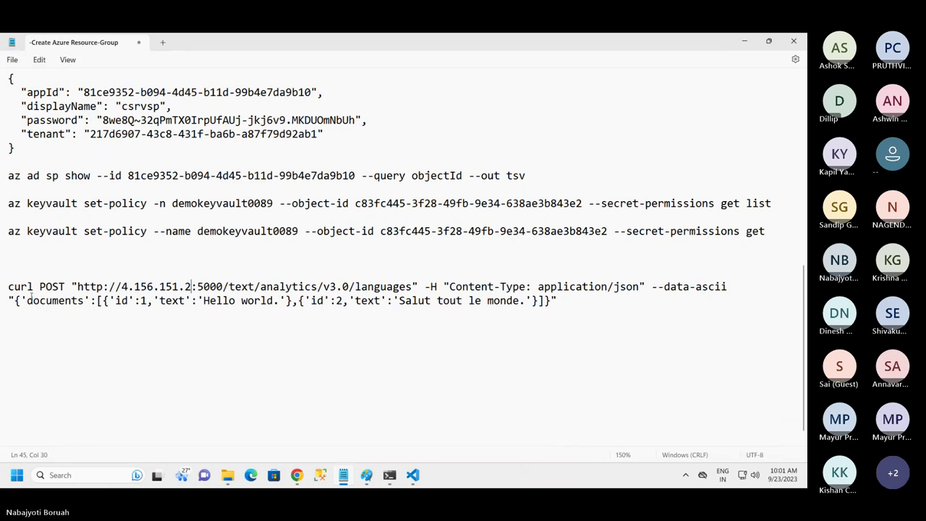
double_click(14, 287)
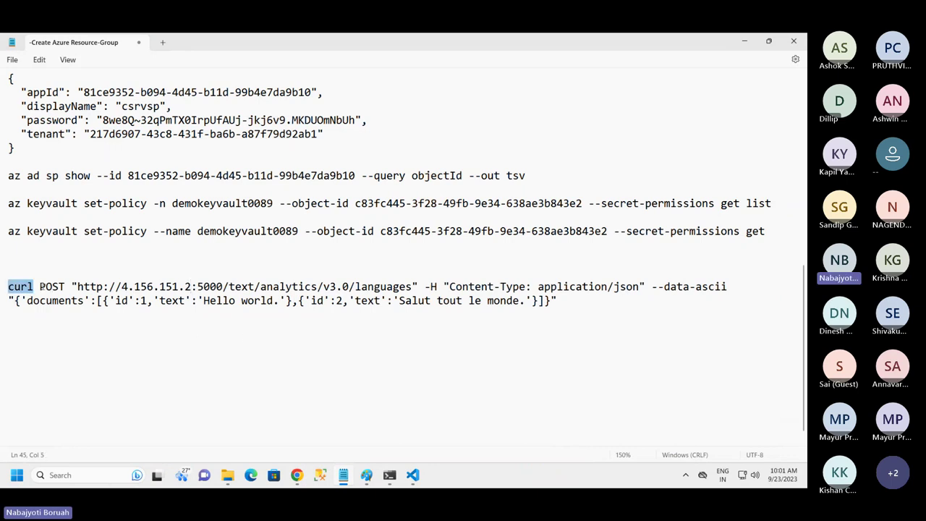
drag(40, 287, 134, 287)
click(229, 286)
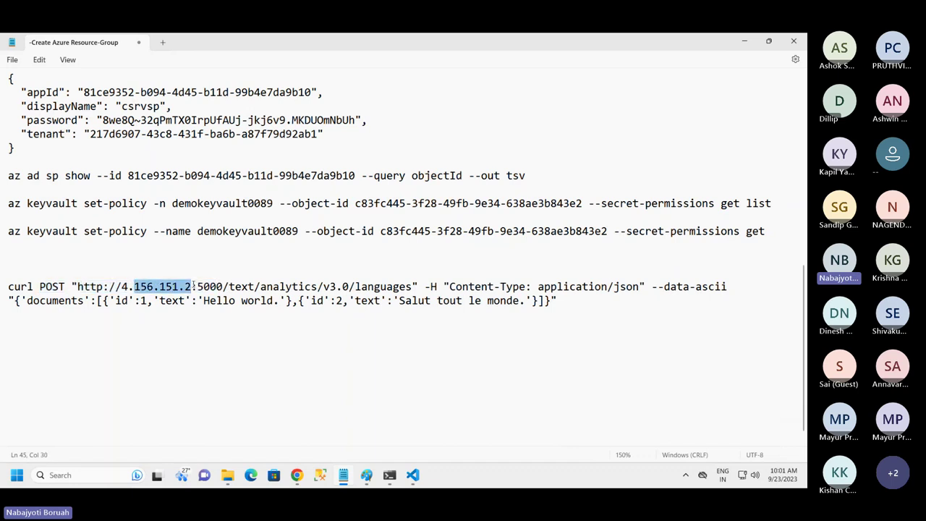
drag(199, 286, 223, 286)
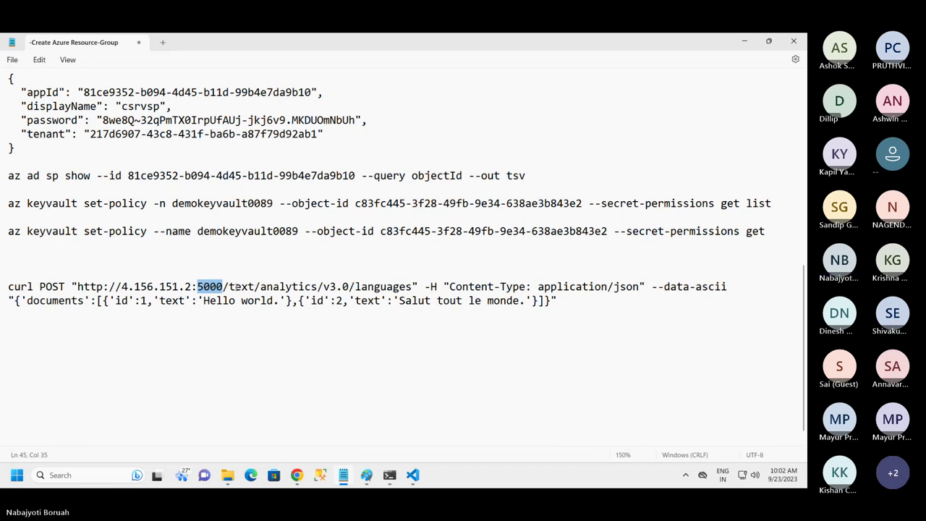
drag(229, 286, 415, 287)
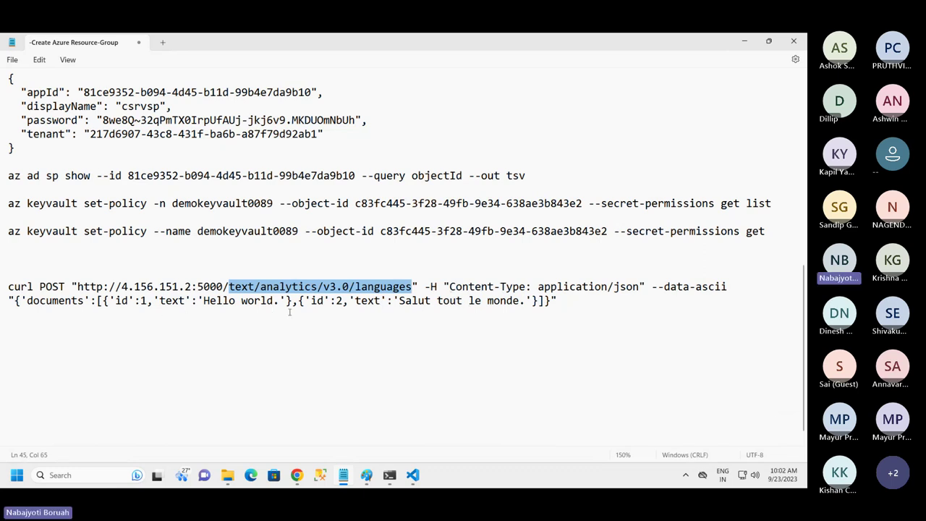
click(558, 301)
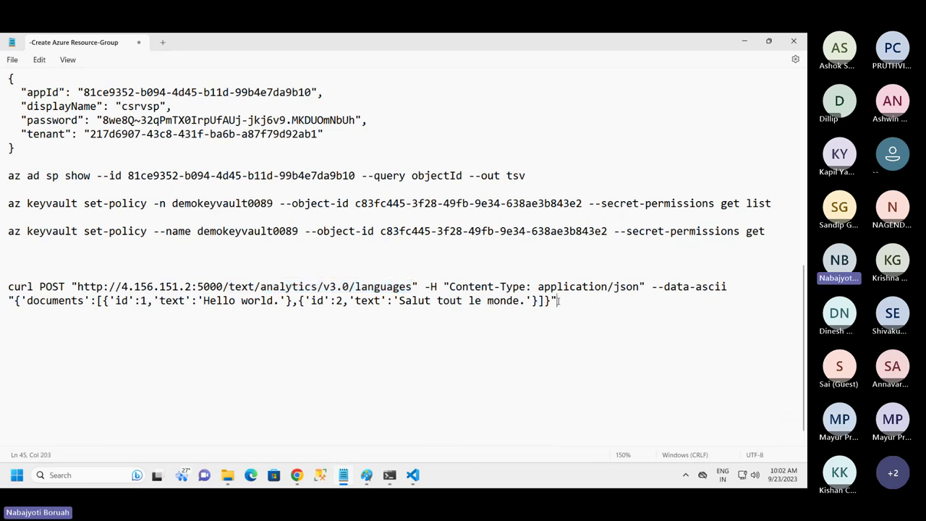
drag(406, 301, 499, 309)
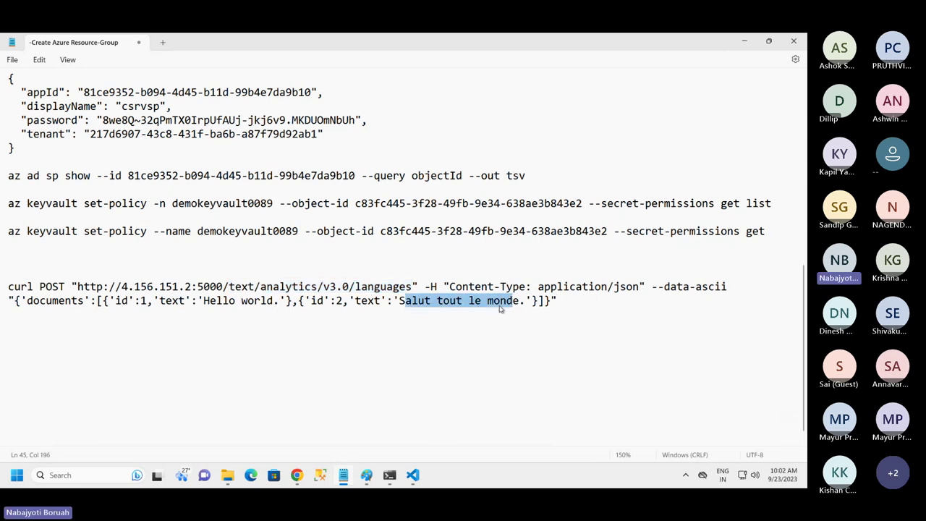
click(325, 342)
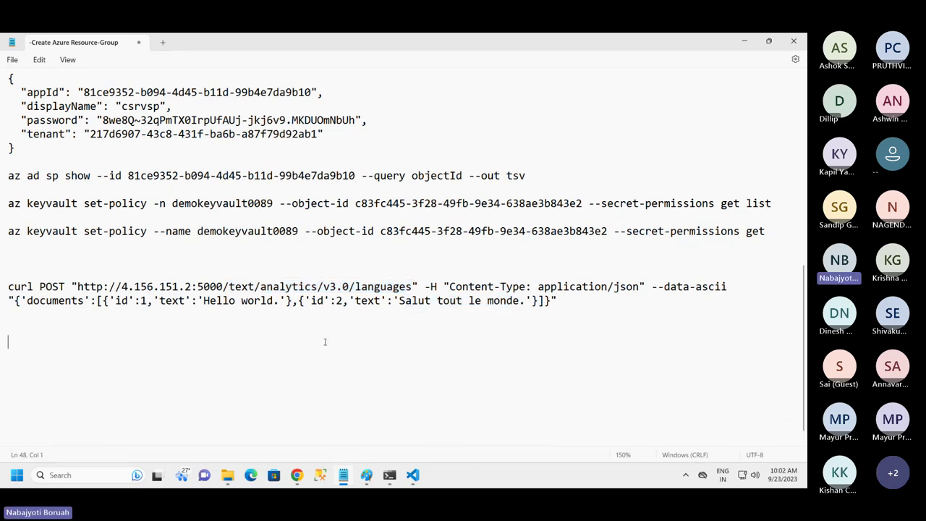
Review the JSON documents body with Hello world and French samples, then select the whole curl command
click(555, 438)
drag(399, 300, 546, 300)
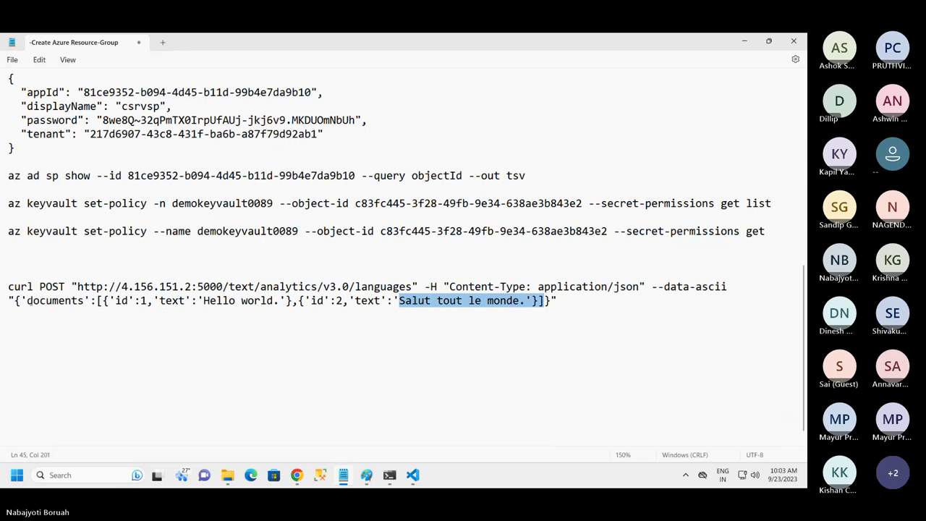
drag(14, 301, 563, 300)
drag(114, 303, 545, 301)
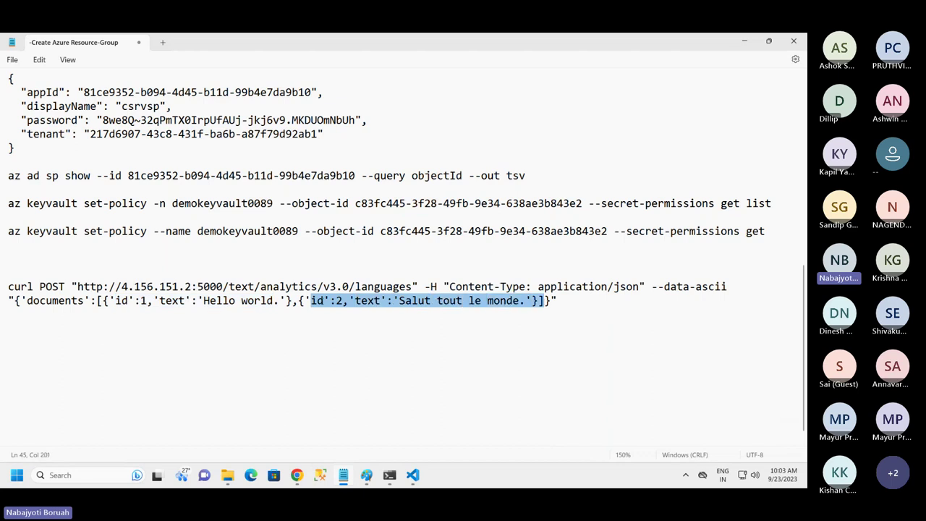
drag(84, 301, 27, 301)
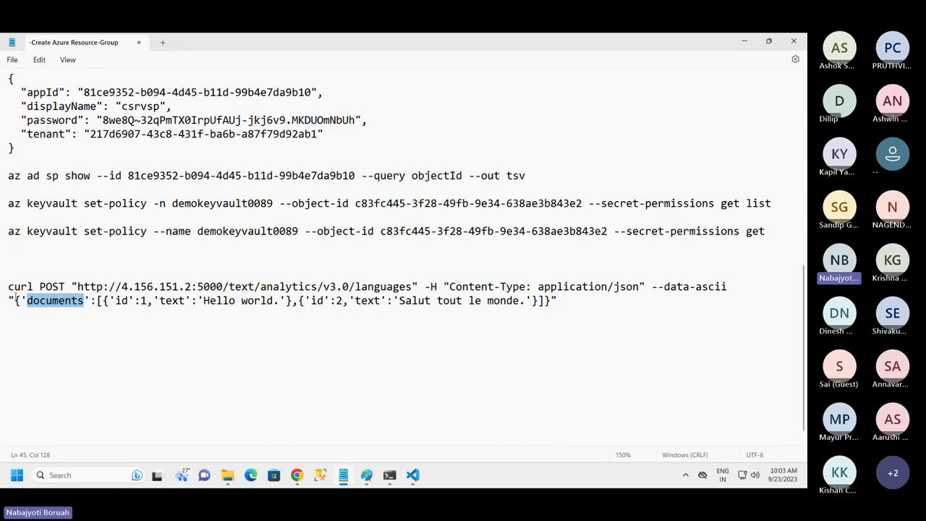
drag(9, 287, 279, 287)
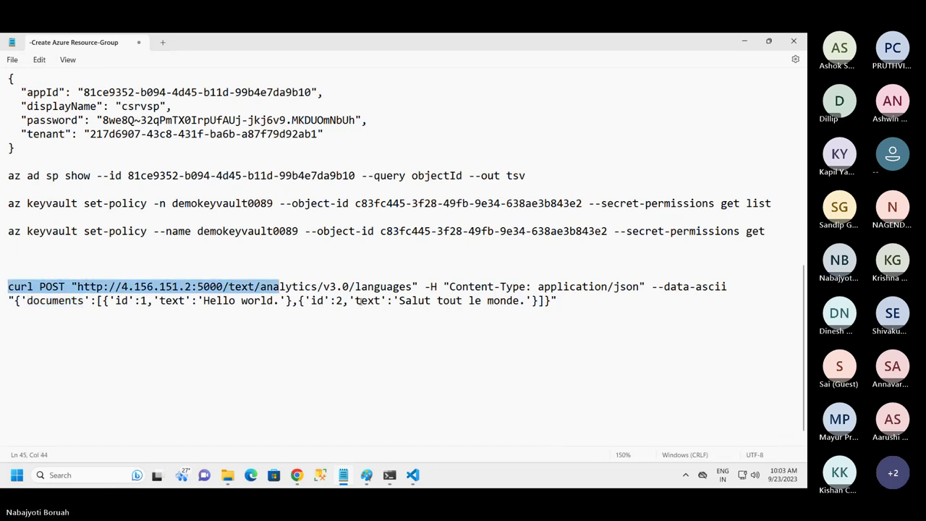
drag(359, 300, 558, 315)
key(ctrl+c)
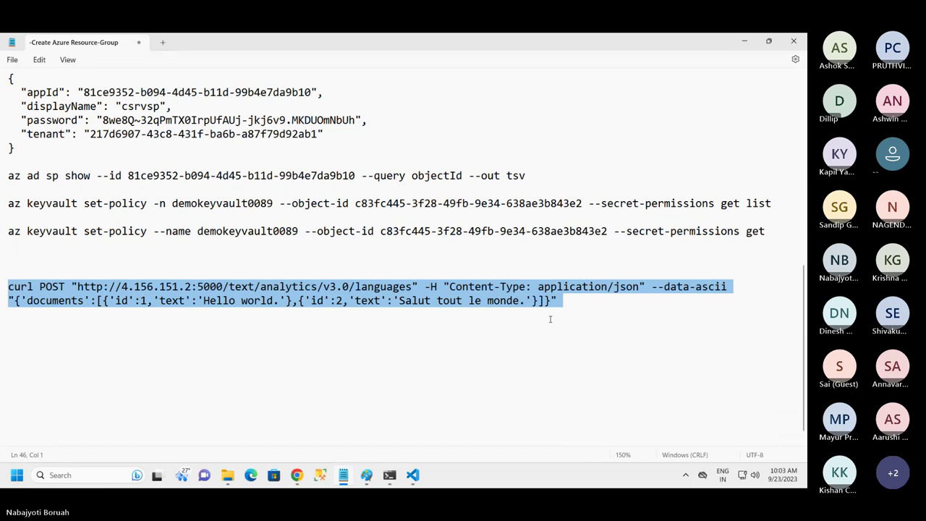
Create a new file named curlcmd in the keyvault_client project
key(alt+Tab)
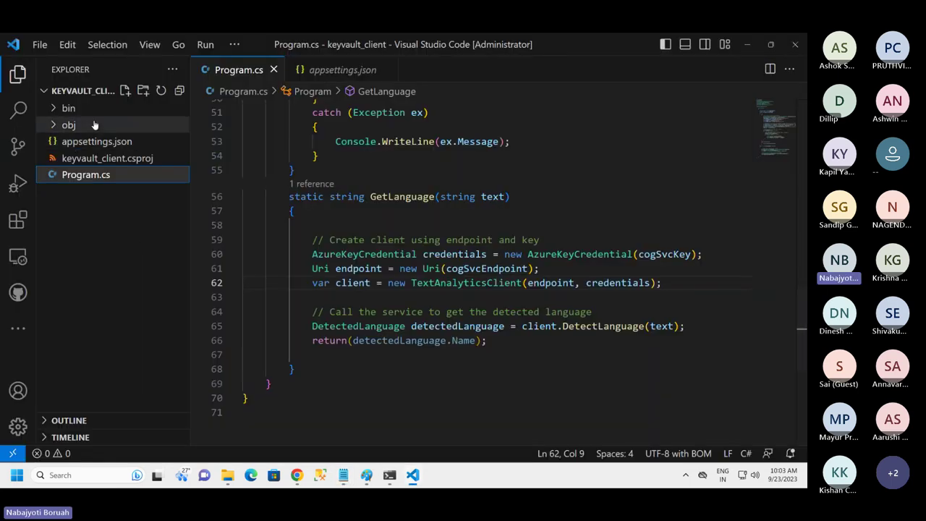
click(124, 90)
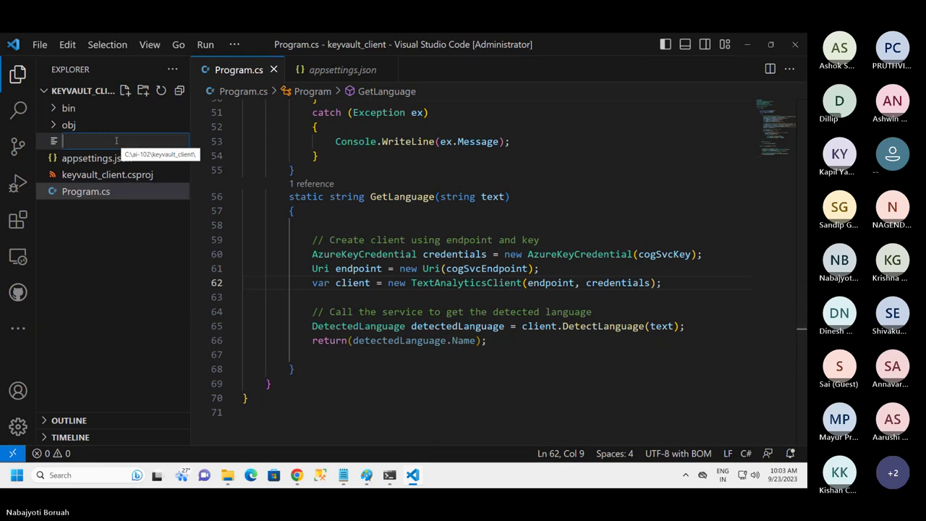
text(myk)
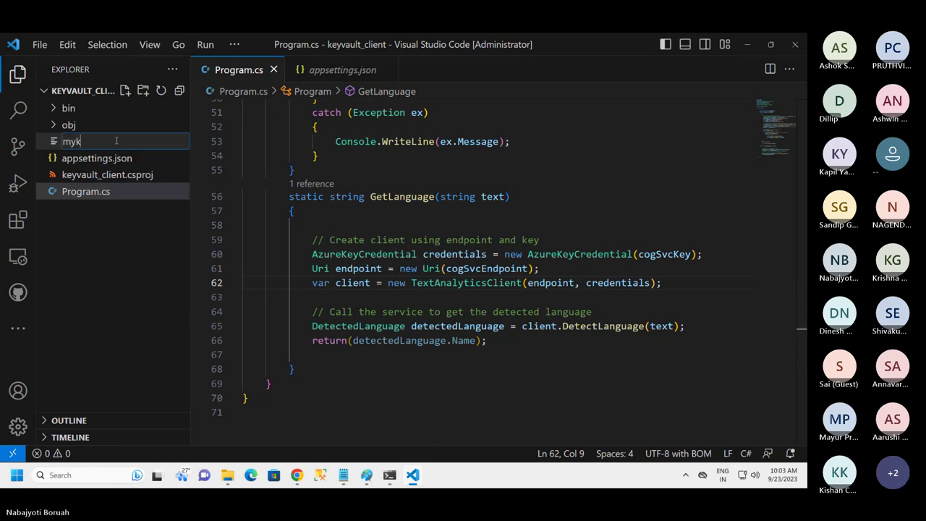
text(ey)
key(BackSpace)
key(BackSpace)
key(BackSpace)
key(BackSpace)
key(BackSpace)
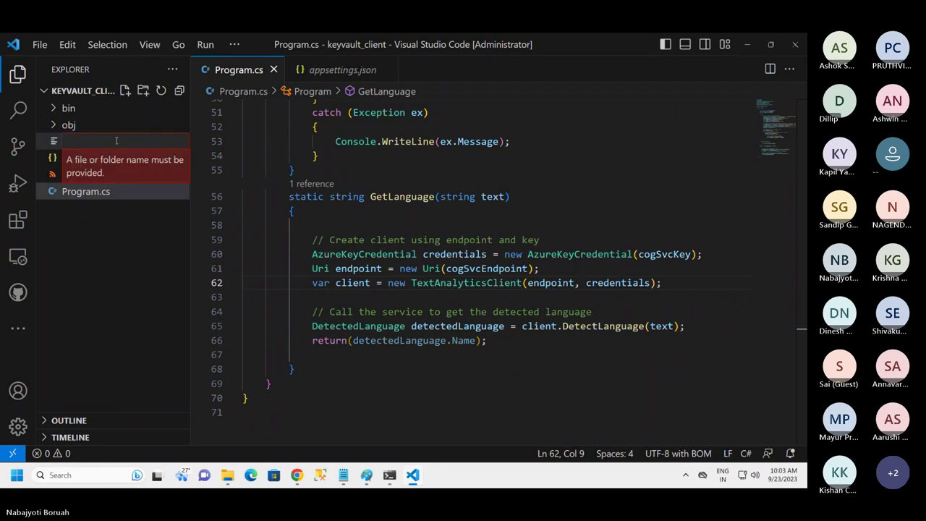
text(curl)
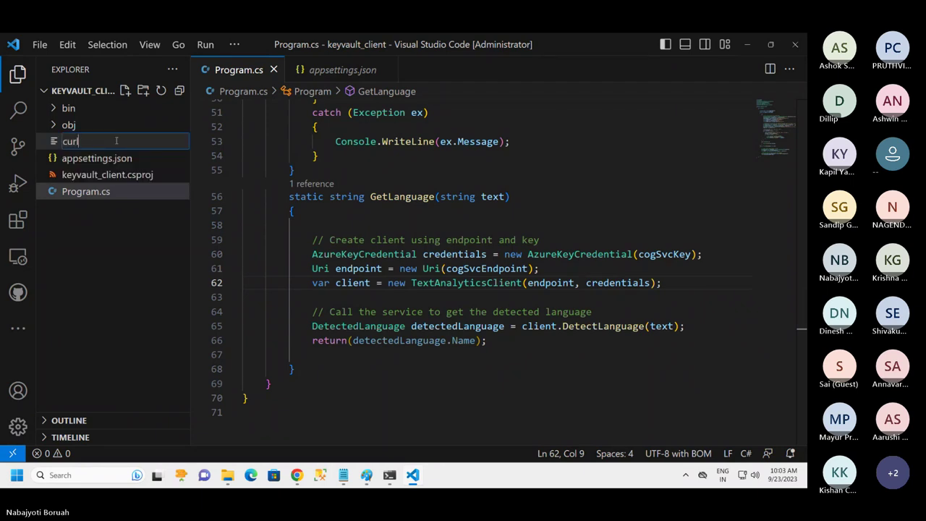
text(cmd)
key(Return)
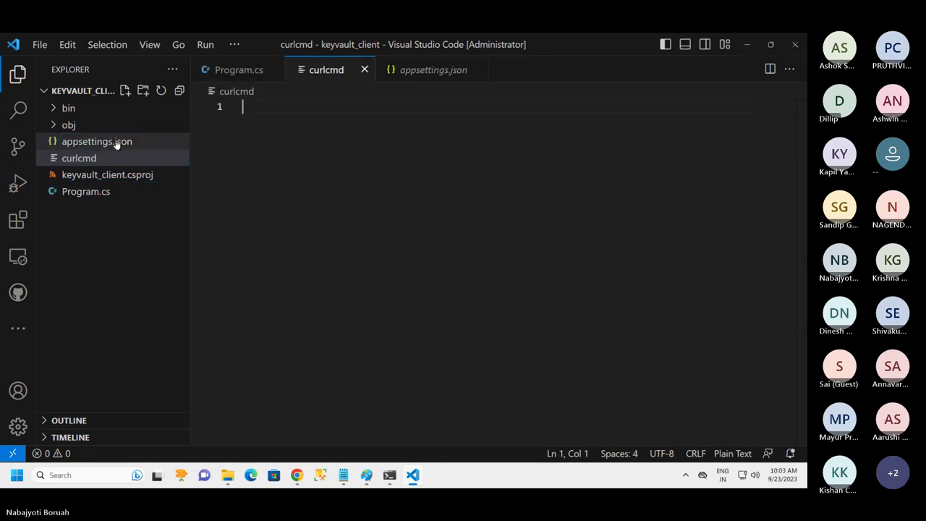
Paste the curl command into curlcmd, remove the empty line, and select its contents
key(ctrl+v)
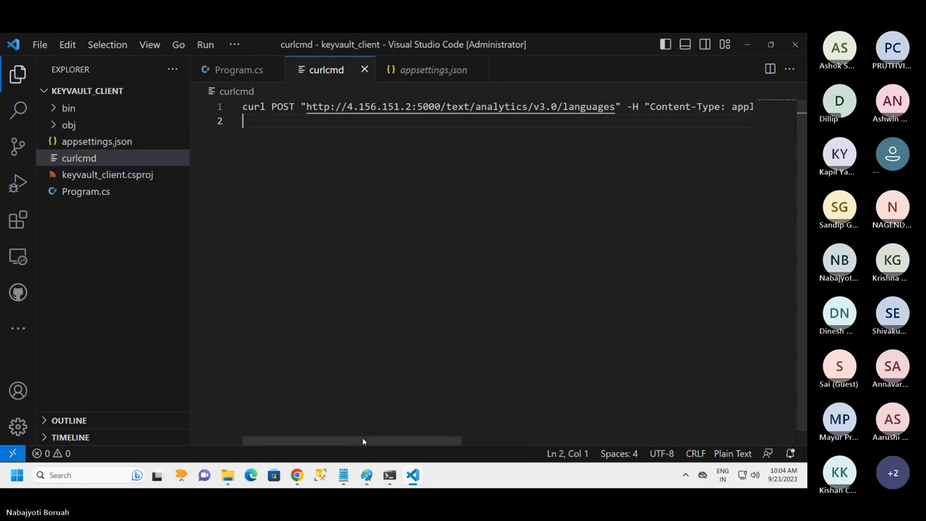
drag(365, 440, 228, 450)
key(BackSpace)
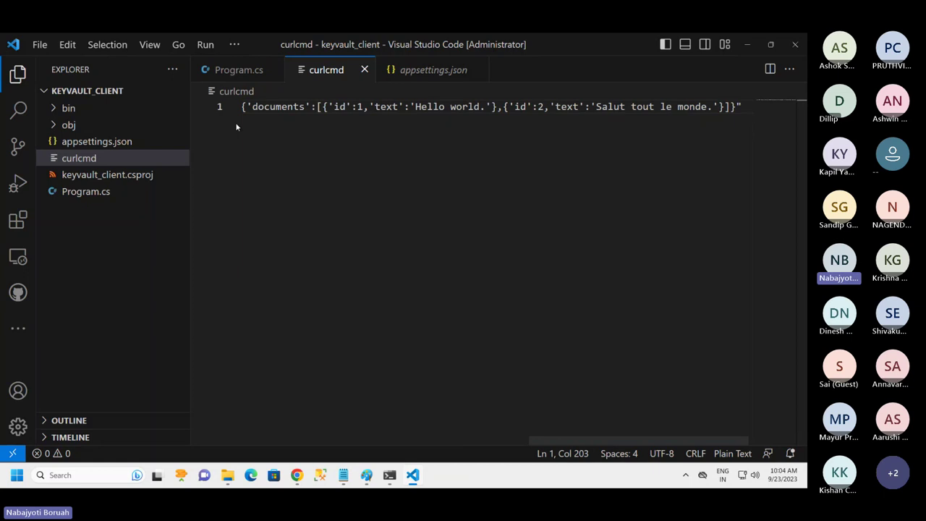
key(ctrl+a)
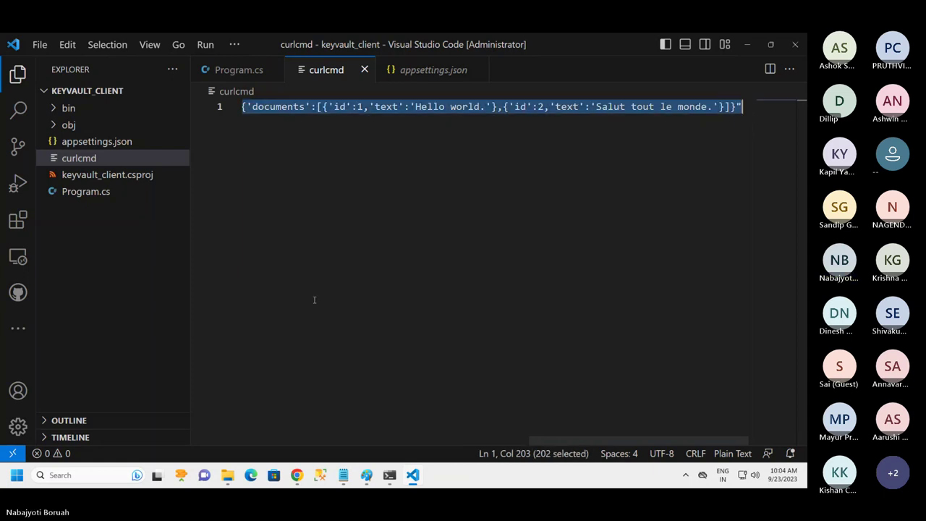
click(390, 474)
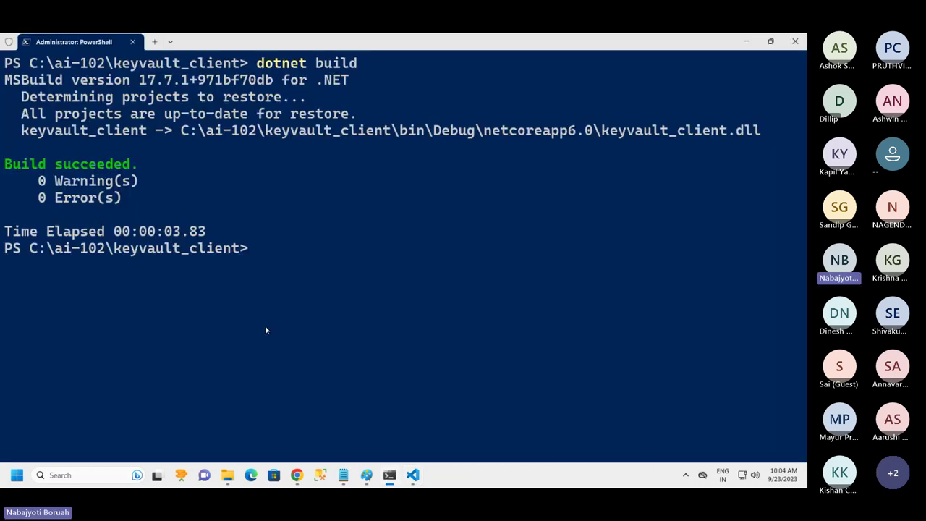
Move up to C:\ai-102 with cd.., clear the screen, and paste the curl POST command
text(c)
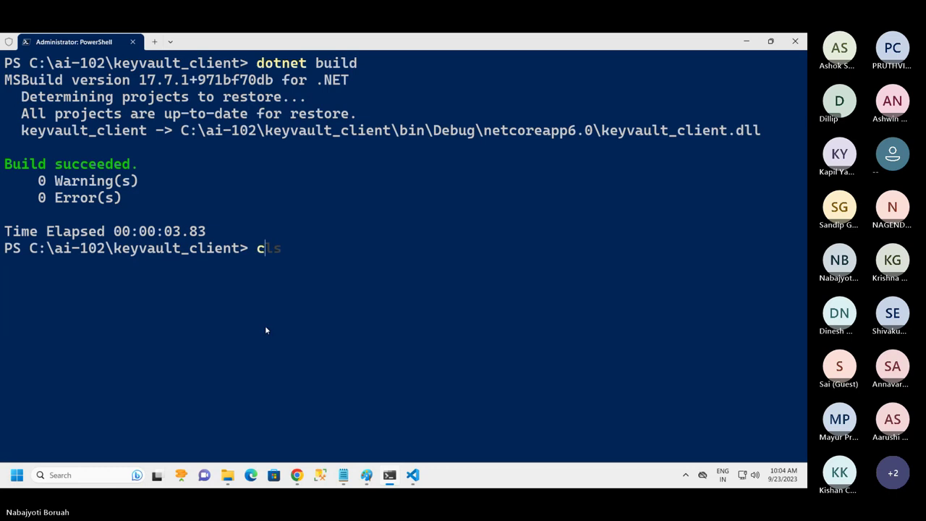
key(BackSpace)
text(cd..)
key(Return)
key(ctrl+l)
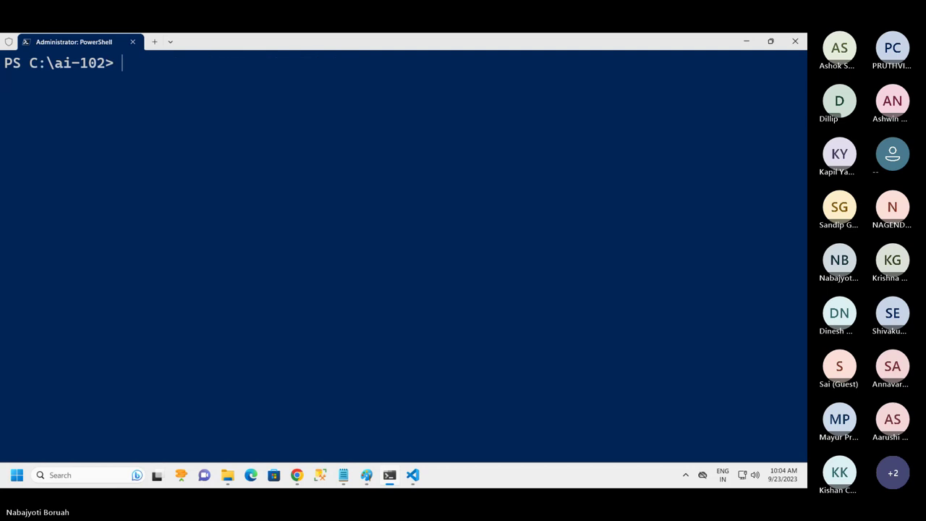
key(ctrl+v)
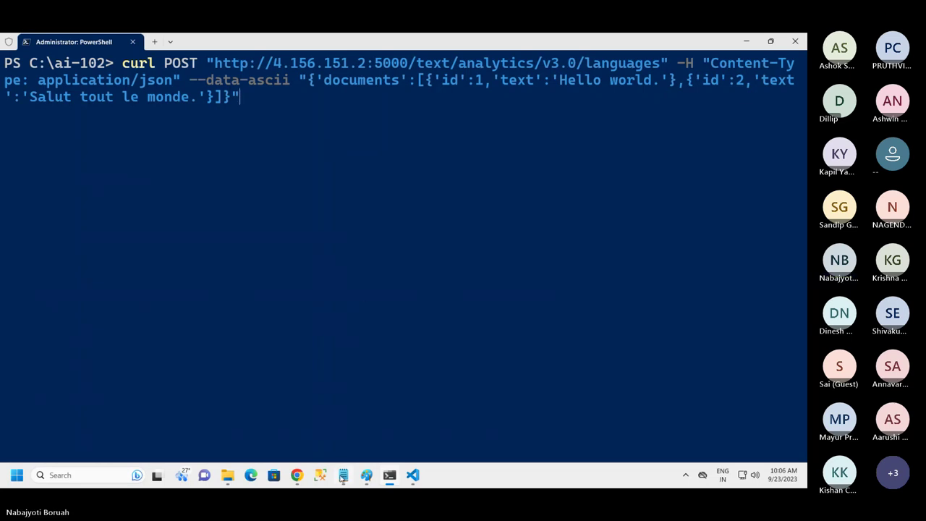
Select the saved cognitive service key in the Notepad notes
key(alt+Tab)
scroll(160, 221, up, 10)
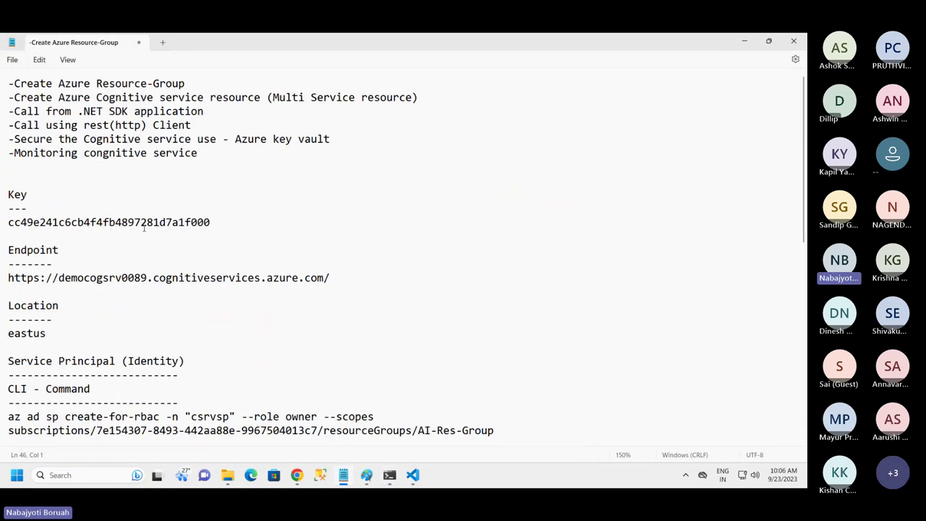
drag(212, 226, 5, 226)
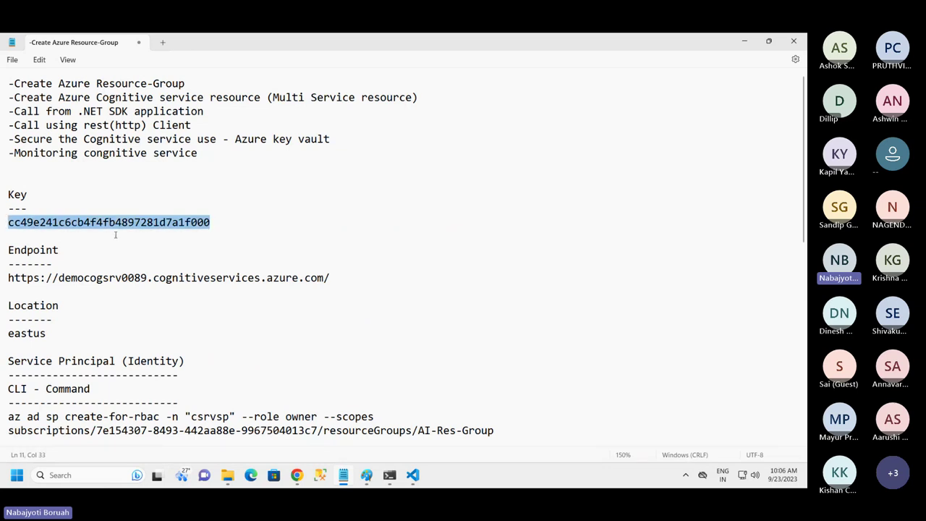
Close the container page and reveal democogsrv0089's keys on Keys and Endpoint, selecting KEY 1
click(296, 474)
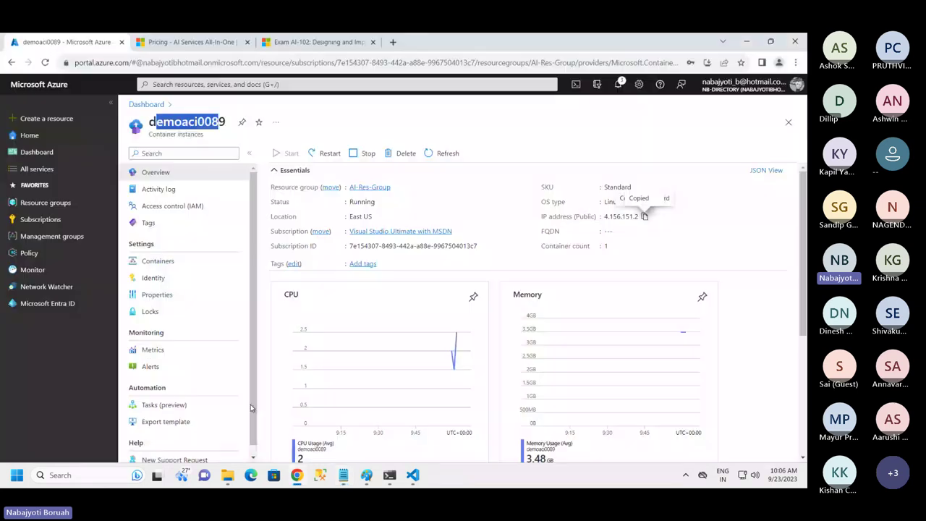
click(788, 122)
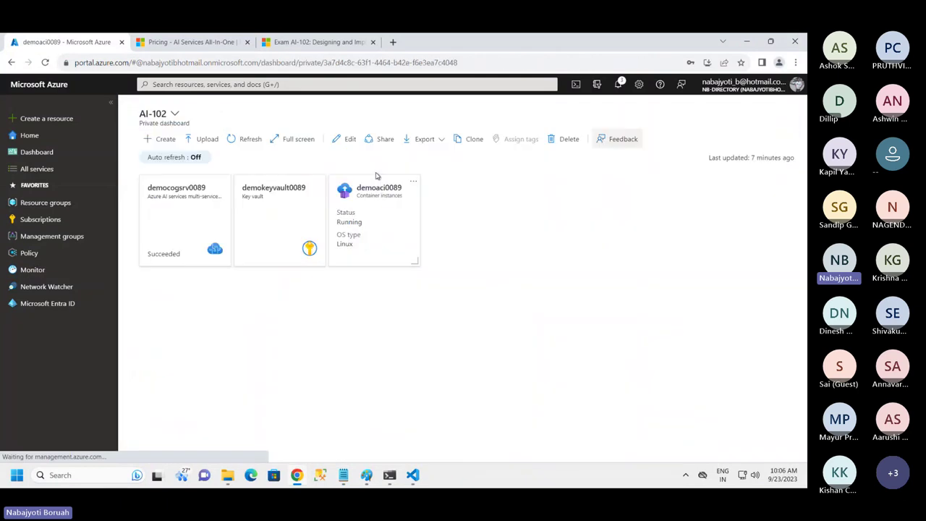
click(193, 255)
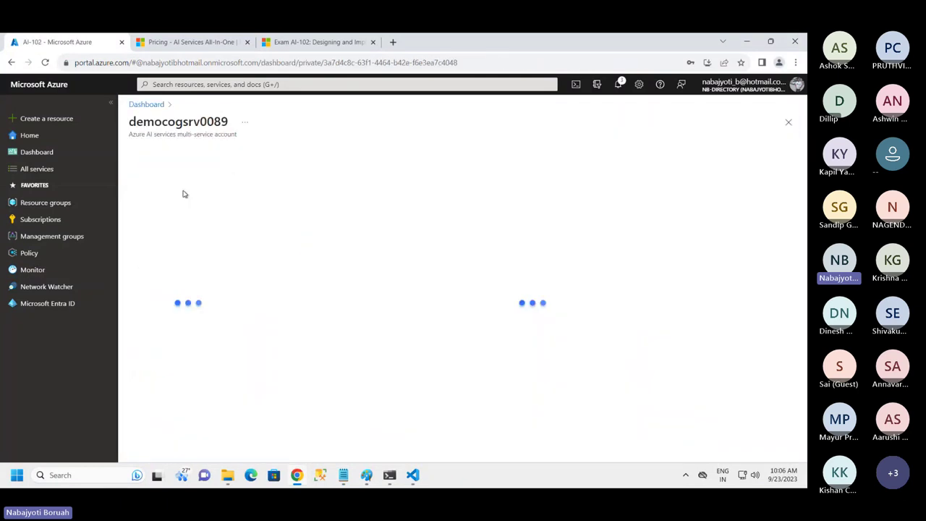
click(183, 276)
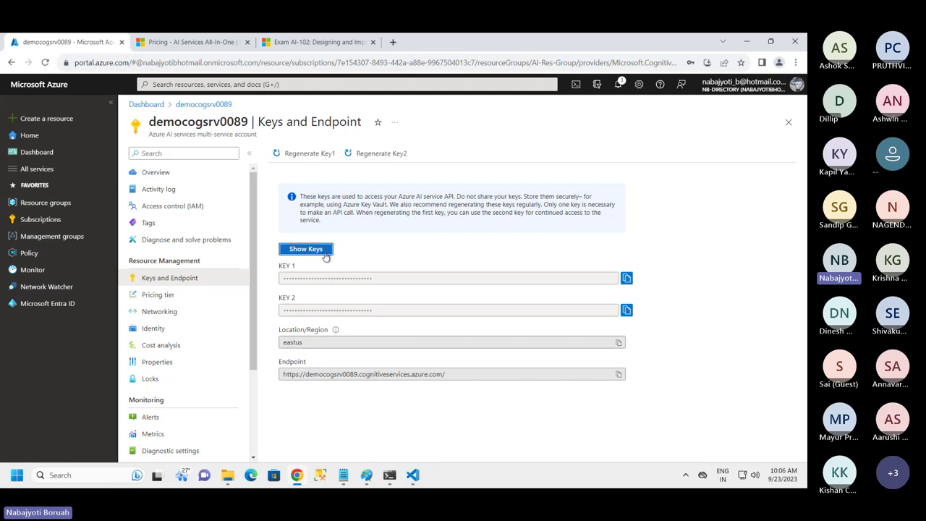
click(323, 254)
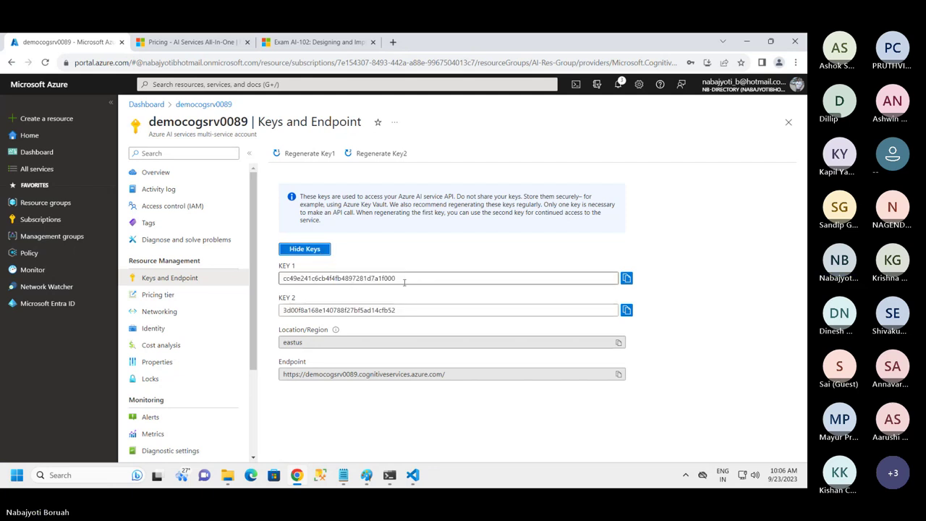
drag(403, 278, 280, 278)
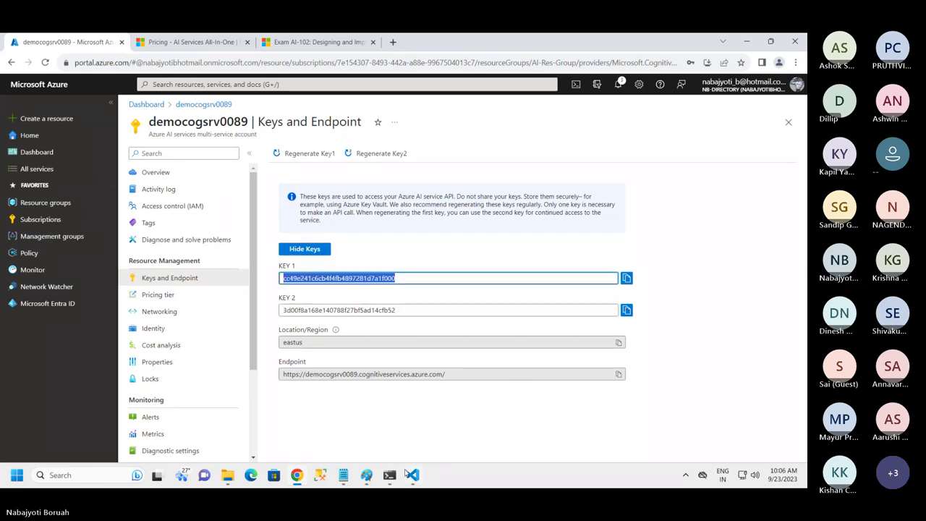
Clear the KEY 1 selection, close the keys page, and go back to PowerShell
mouse_move(411, 474)
click(564, 421)
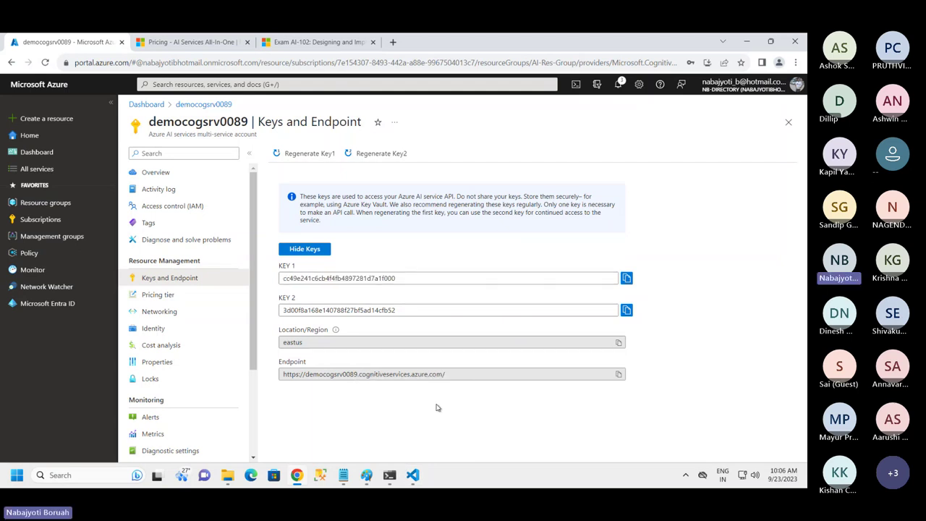
click(788, 121)
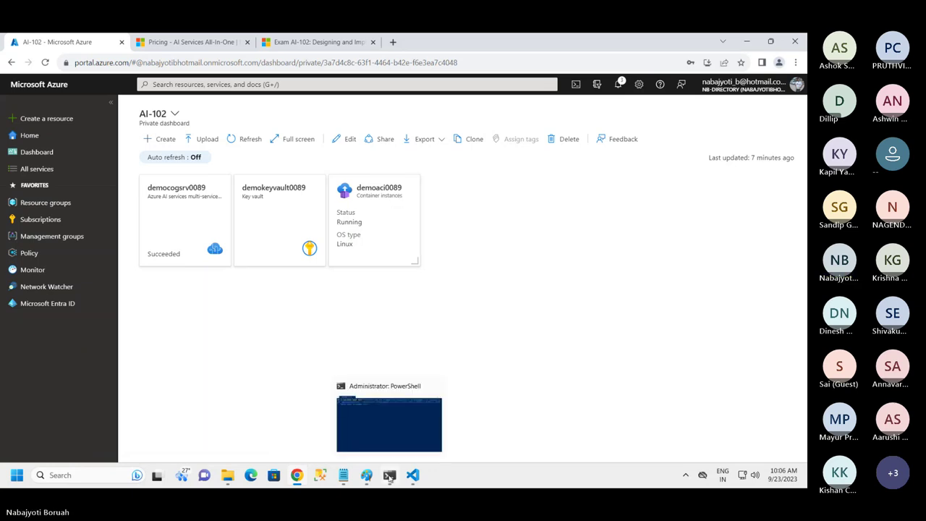
click(389, 424)
Run the curl POST language-detection request against the container at 4.156.151.2:5000
key(Return)
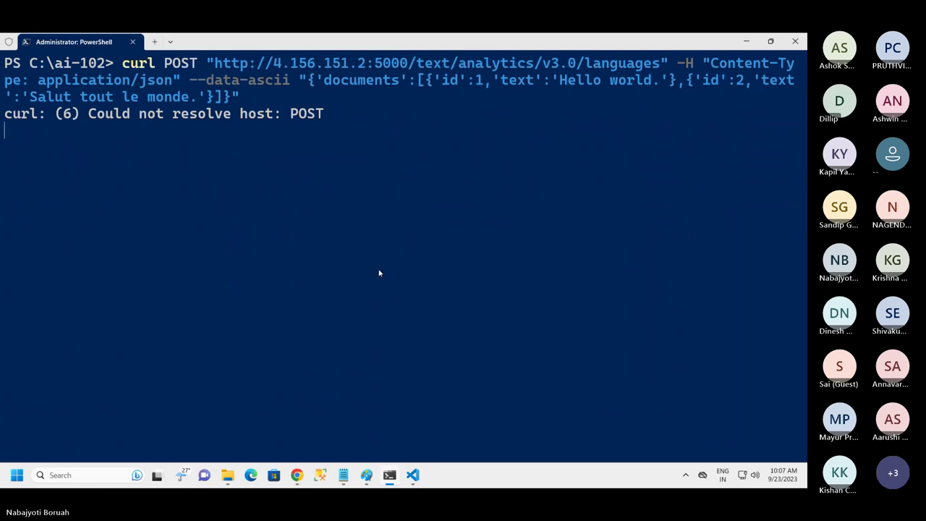
Inspect the full curl command line saved in the curlcmd file, then return to PowerShell
click(414, 474)
click(528, 403)
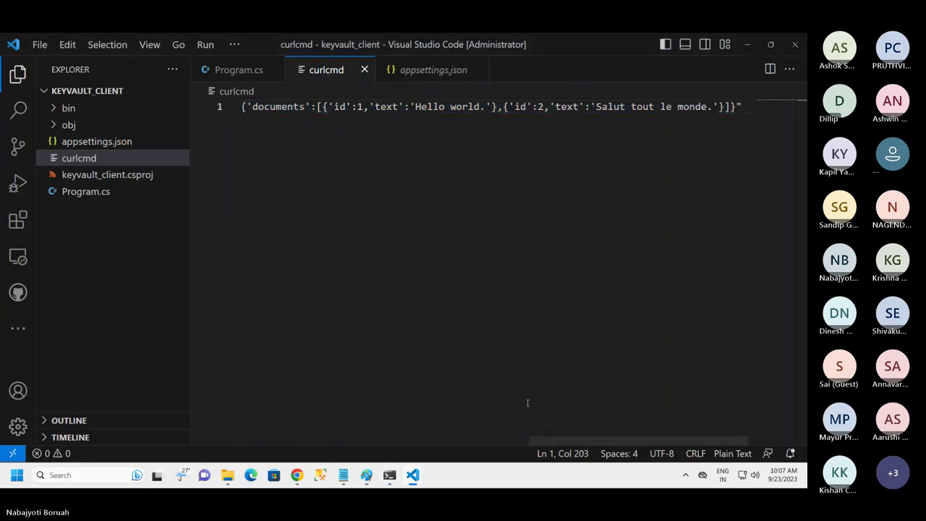
scroll(579, 444, right, 1)
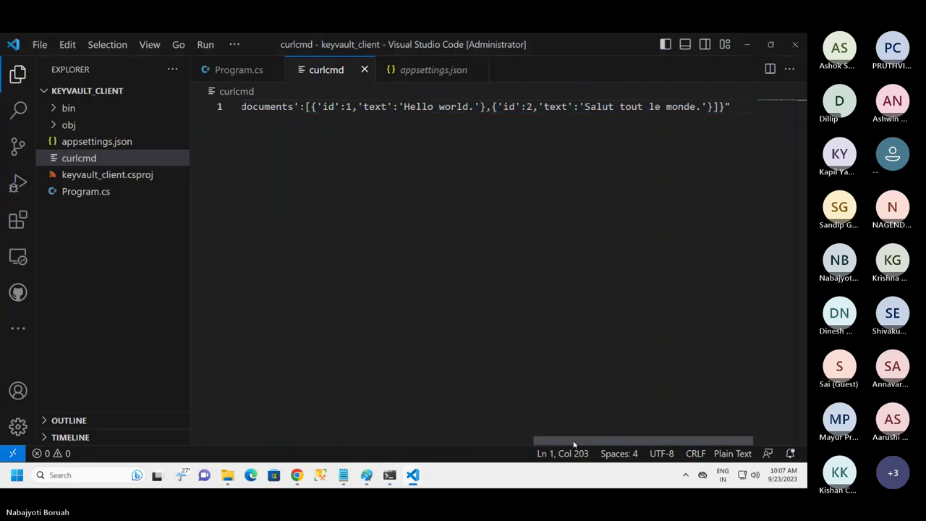
drag(579, 444, 191, 430)
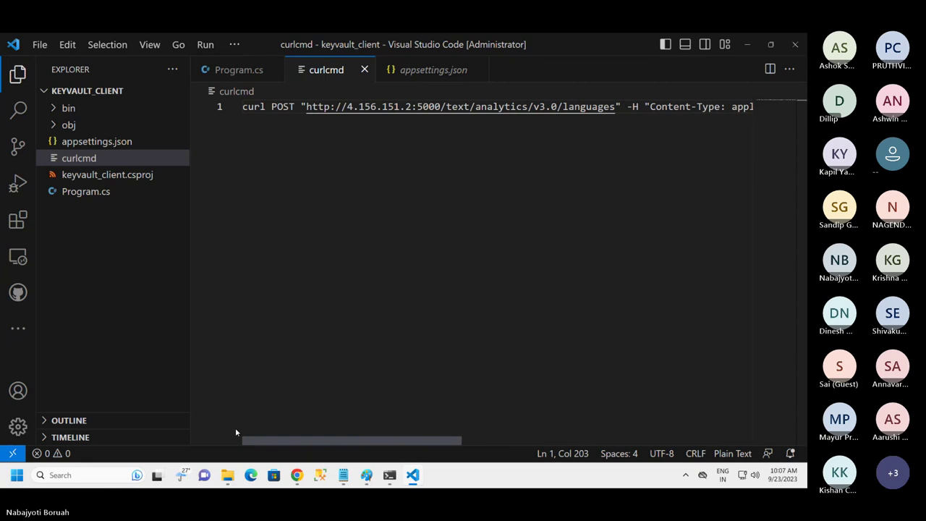
drag(254, 434, 212, 423)
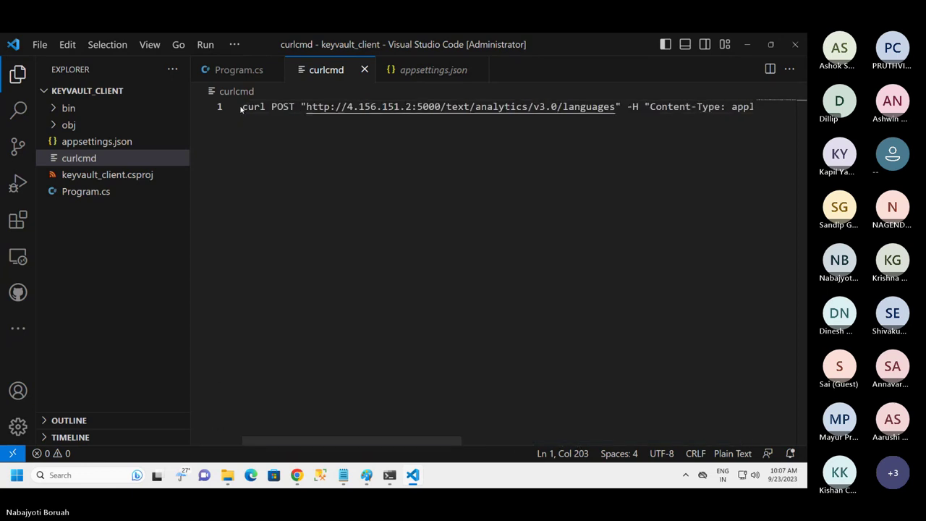
drag(243, 107, 753, 106)
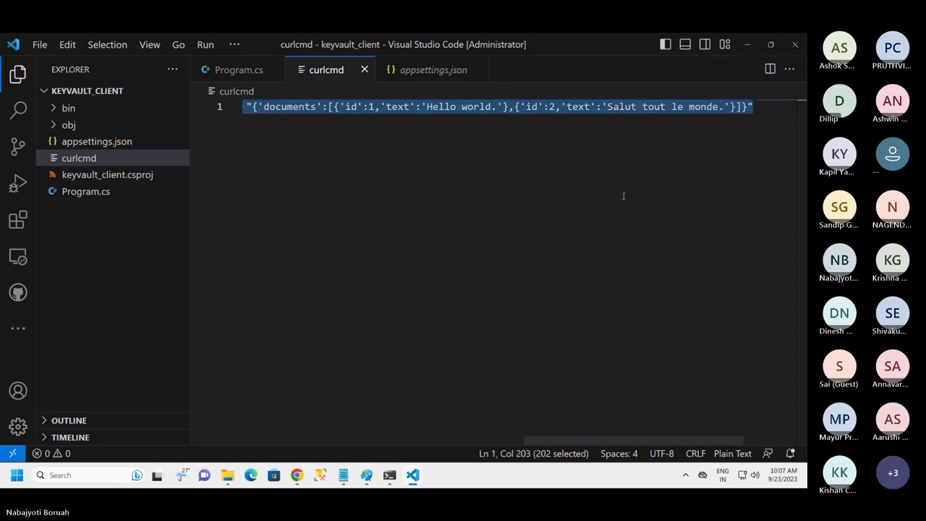
click(390, 475)
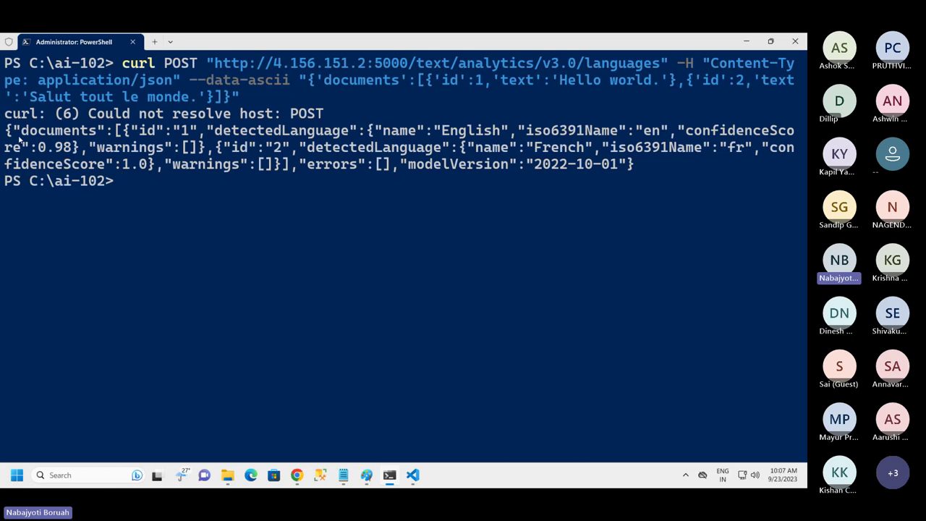
Highlight document 1's result: English detected with 0.98 confidence
drag(8, 130, 190, 131)
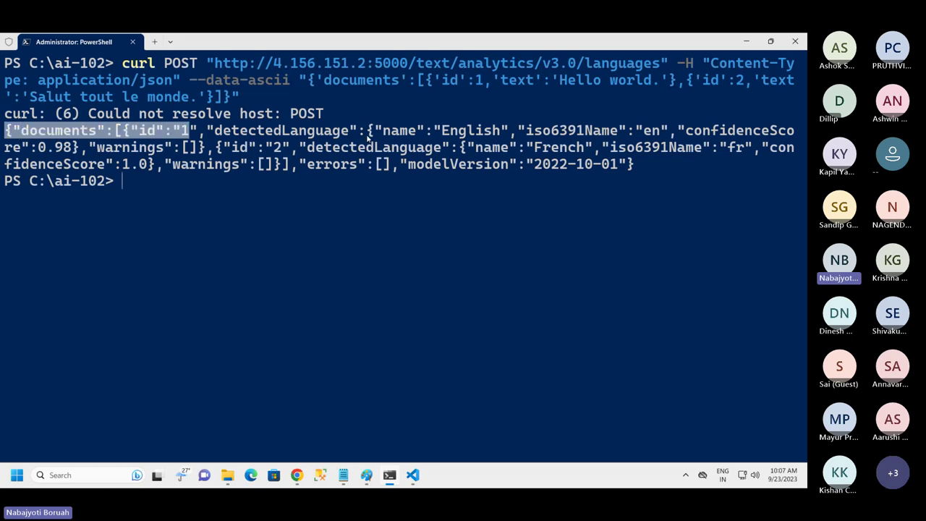
click(372, 139)
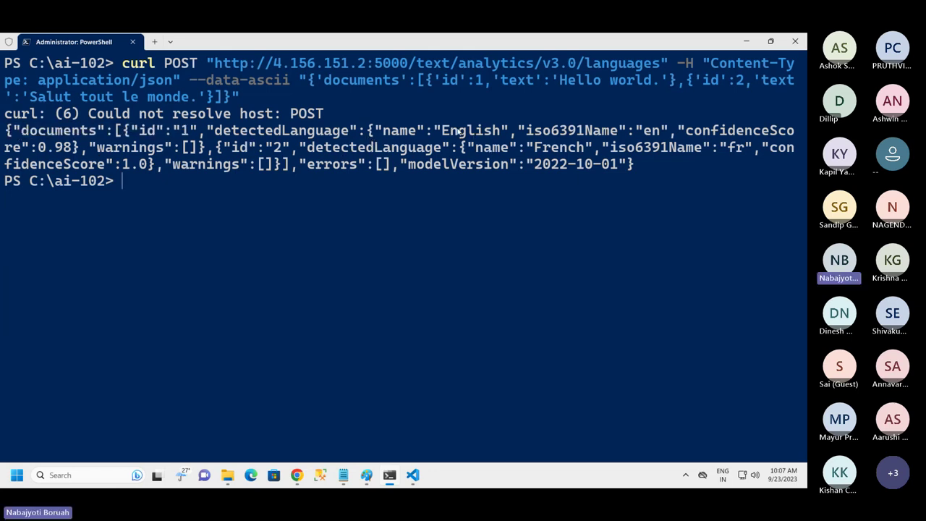
drag(442, 131, 649, 133)
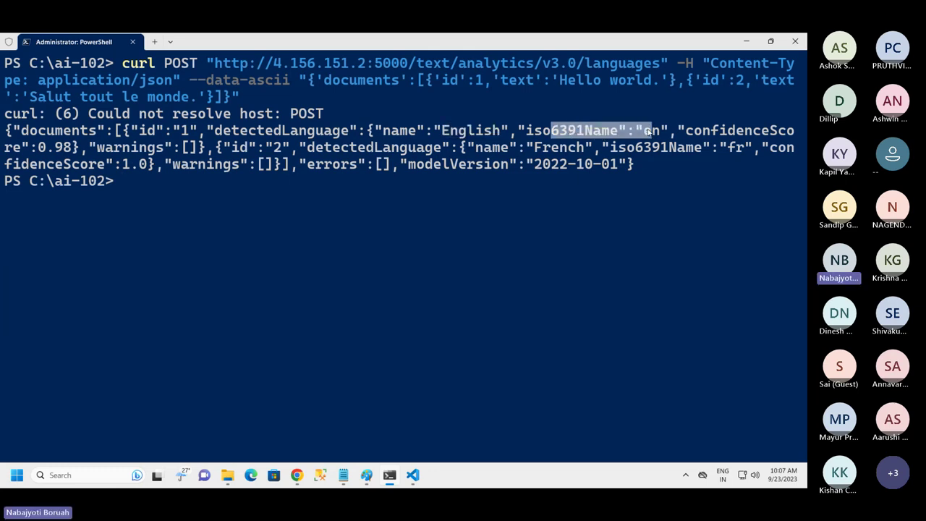
double_click(64, 148)
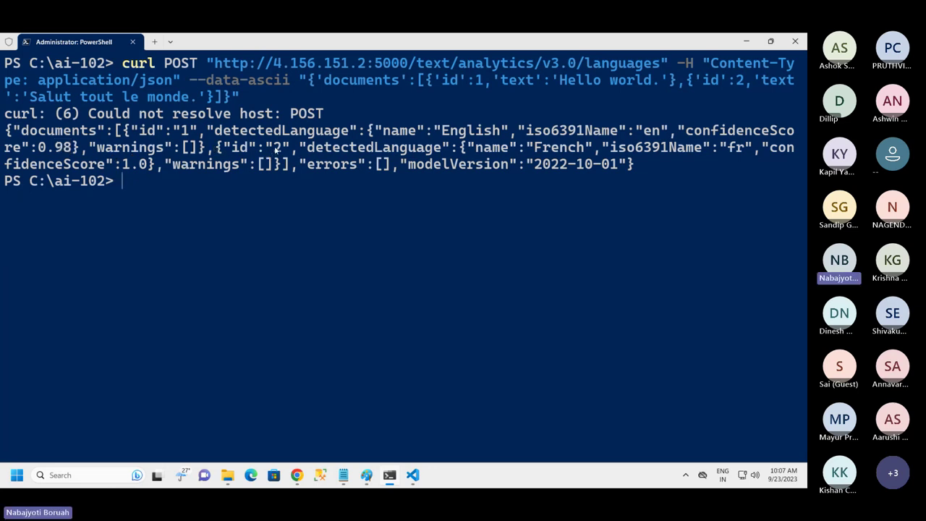
Highlight document 2's French (fr) detection and its 1.0 confidence score, then remove pasted text from the prompt
double_click(277, 148)
drag(323, 148, 417, 149)
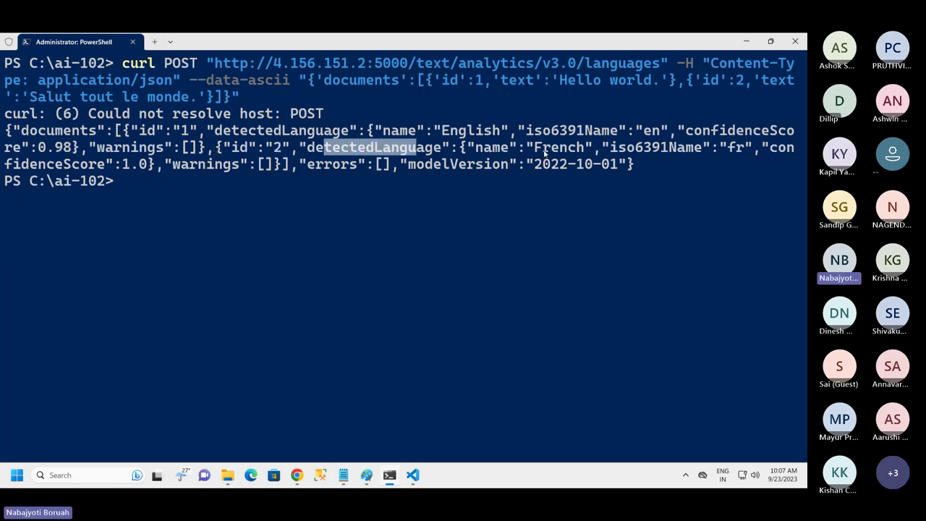
drag(538, 148, 576, 152)
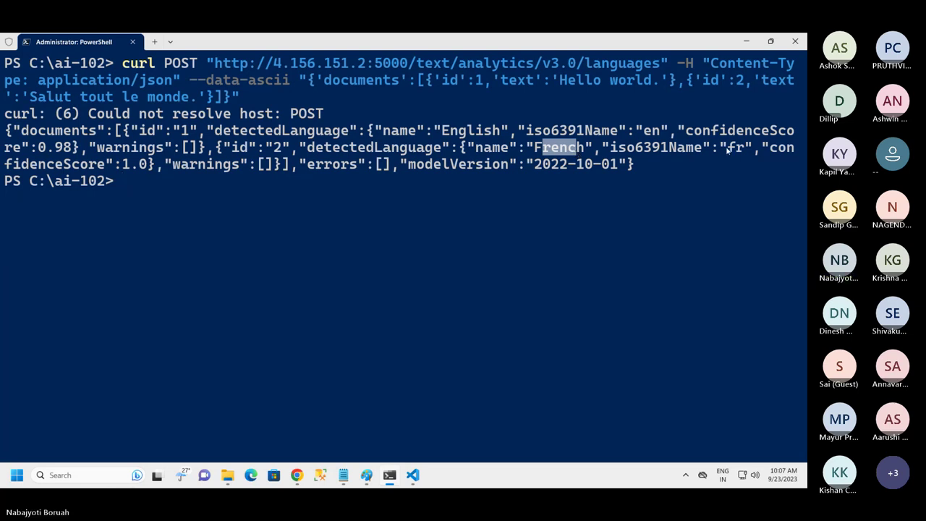
drag(720, 148, 742, 150)
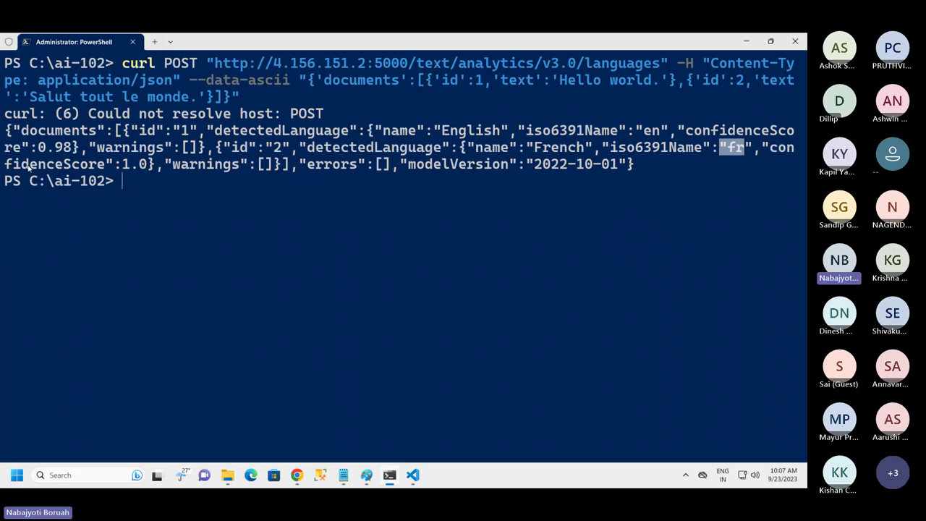
drag(23, 167, 155, 166)
key(ctrl+c)
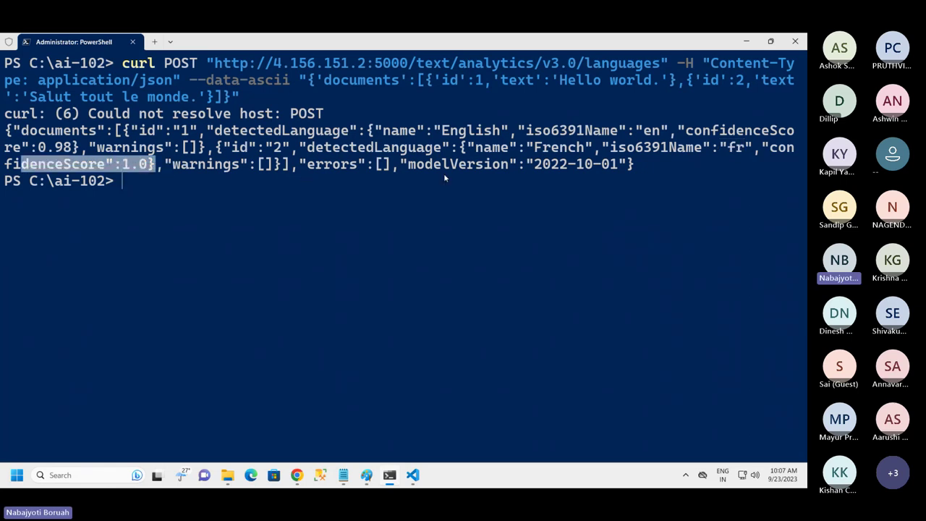
click(133, 187)
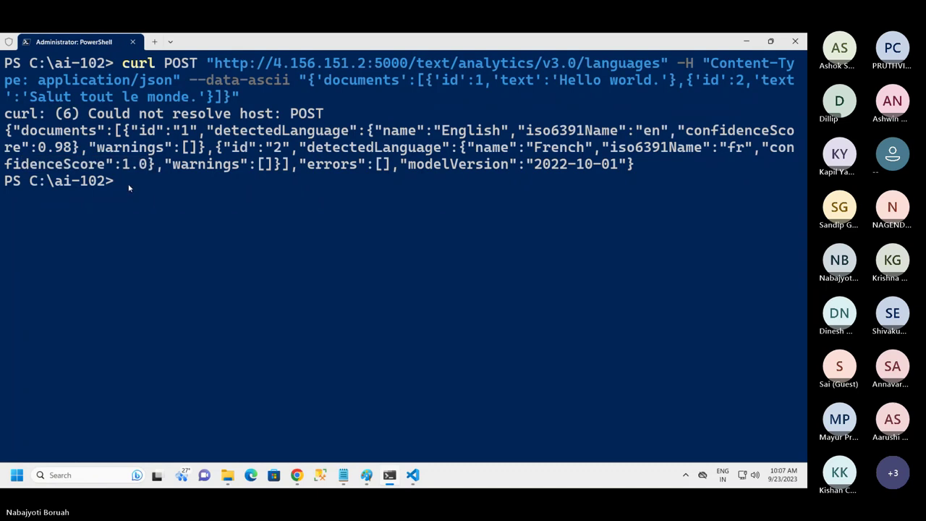
right_click(144, 198)
key(BackSpace)
key(BackSpace)
key(BackSpace)
key(BackSpace)
key(BackSpace)
key(BackSpace)
key(BackSpace)
key(BackSpace)
key(BackSpace)
key(BackSpace)
key(BackSpace)
key(BackSpace)
key(BackSpace)
key(BackSpace)
key(BackSpace)
key(BackSpace)
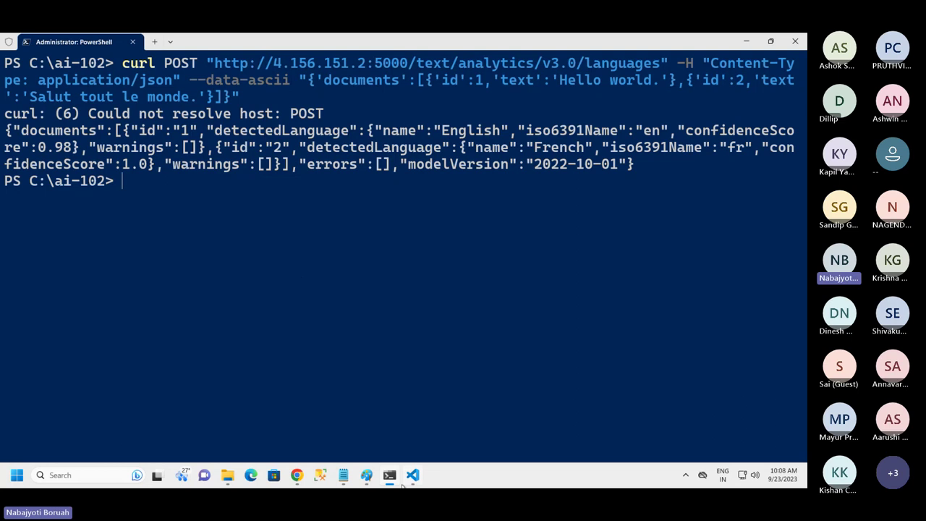
Copy the JSON request-body line from the curlcmd file in VS Code
mouse_move(407, 478)
click(403, 432)
right_click(301, 108)
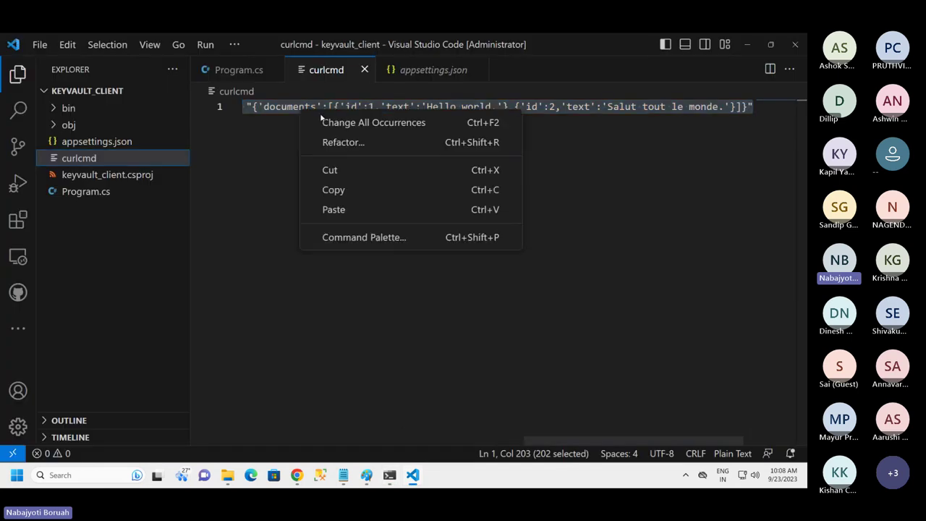
click(334, 190)
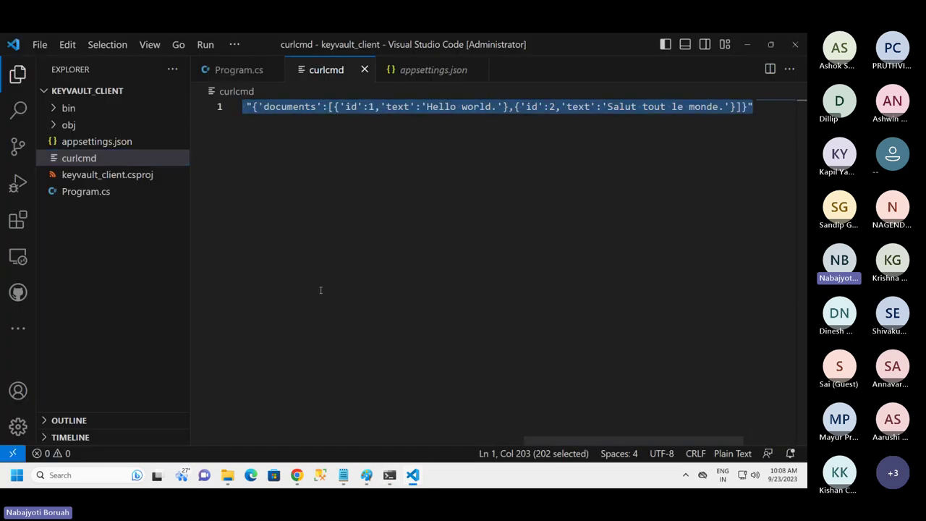
Clear the console with cls, rerun the curl language request, and highlight the JSON response
click(389, 475)
text(cls)
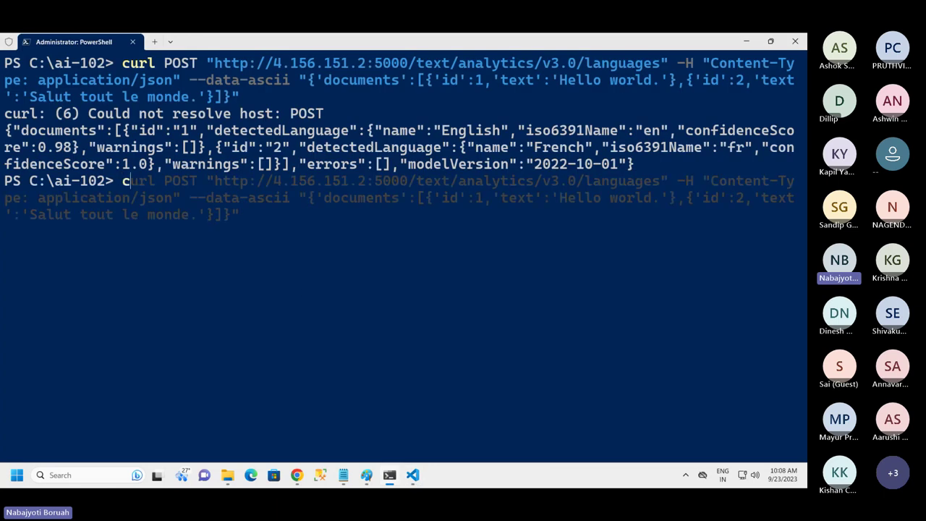
key(Return)
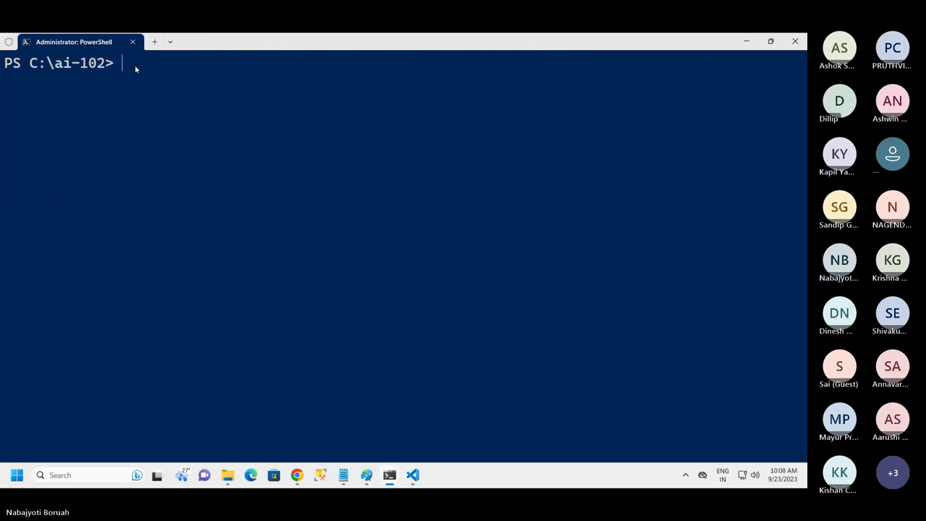
key(ctrl+v)
key(Return)
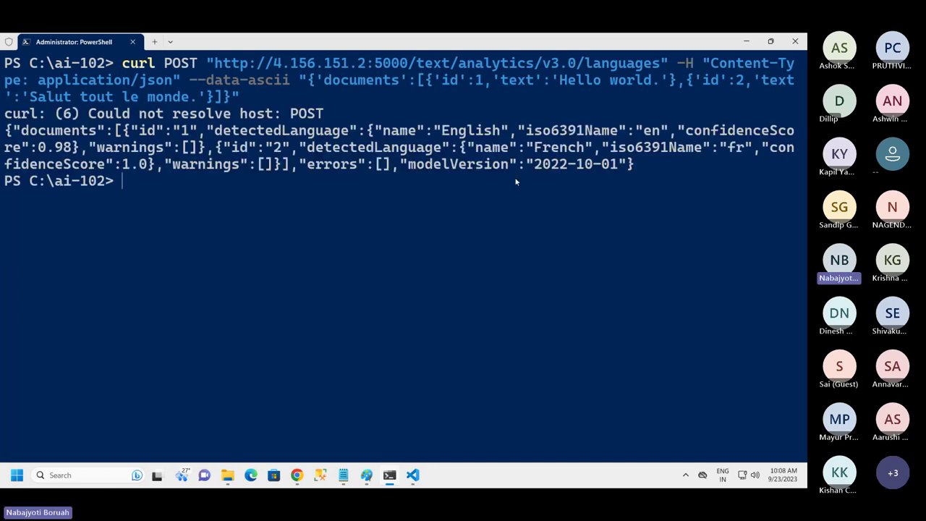
drag(654, 168, 9, 136)
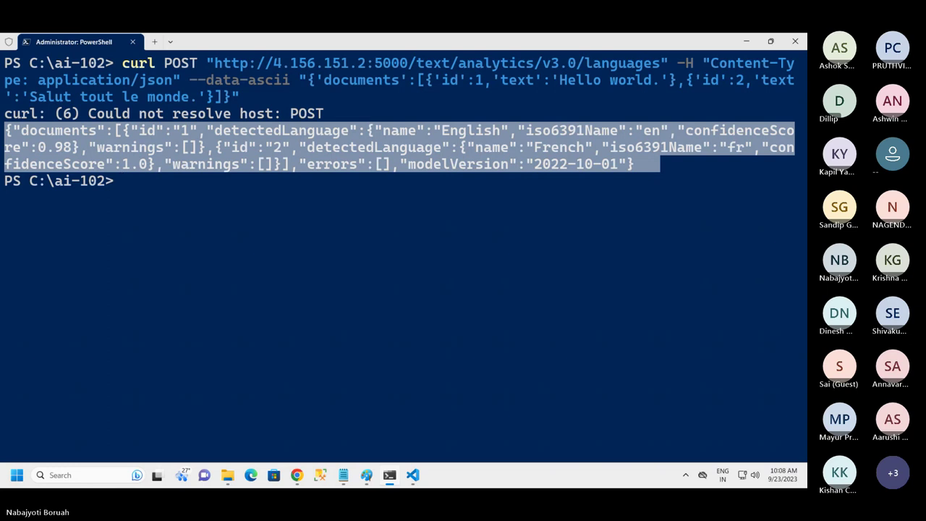
Scroll through demoaci0089's container logs showing the EULA notice and the app listening on port 5000
click(297, 475)
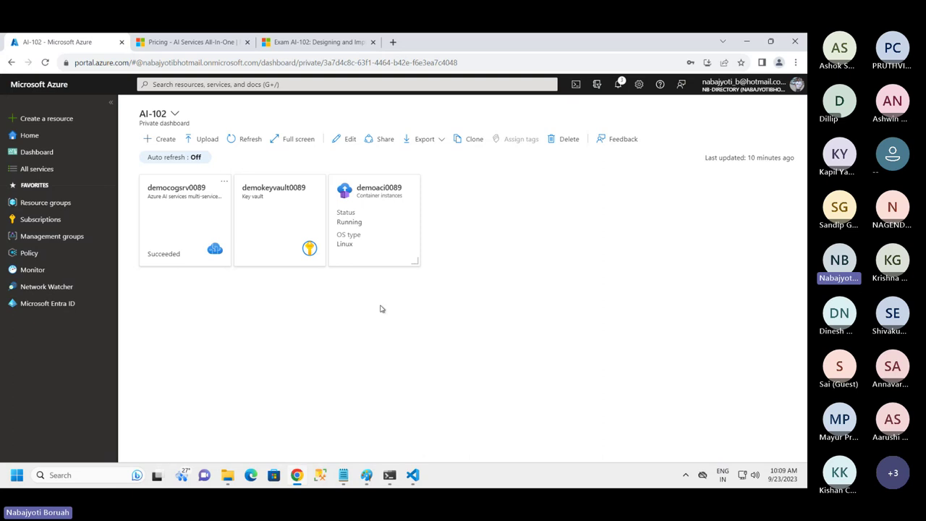
click(357, 243)
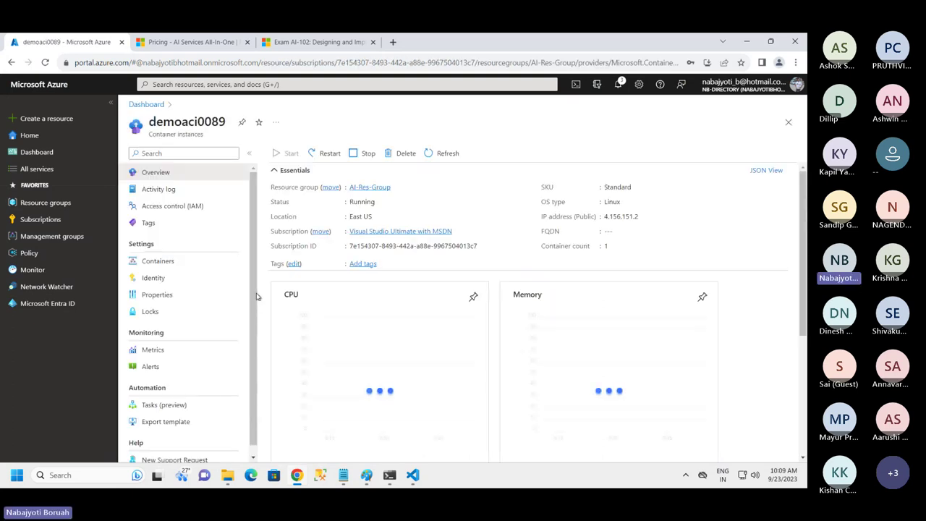
click(172, 257)
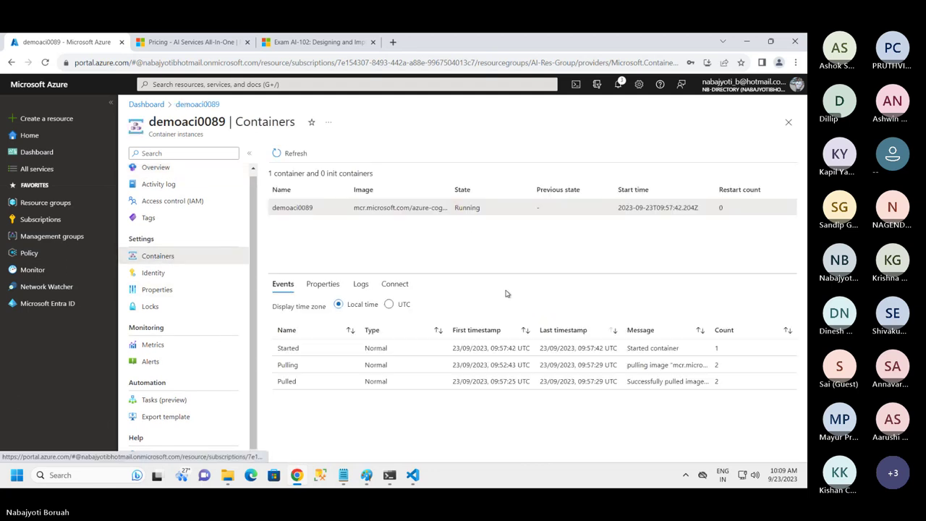
click(361, 285)
scroll(536, 384, down, 5)
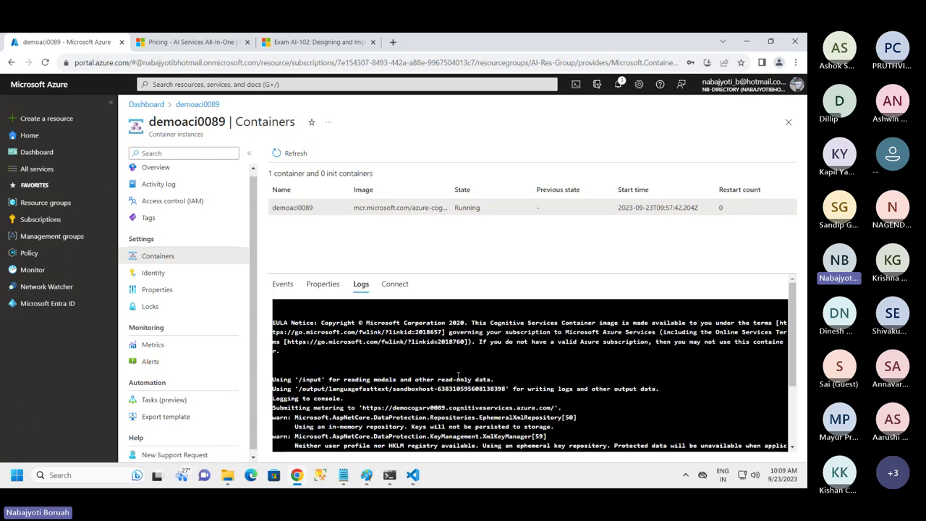
scroll(516, 391, down, 2)
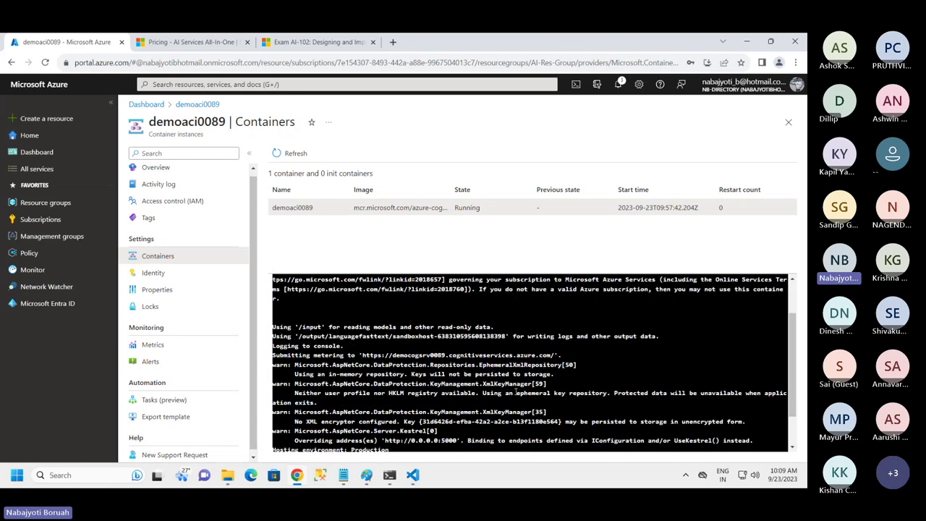
scroll(624, 374, down, 2)
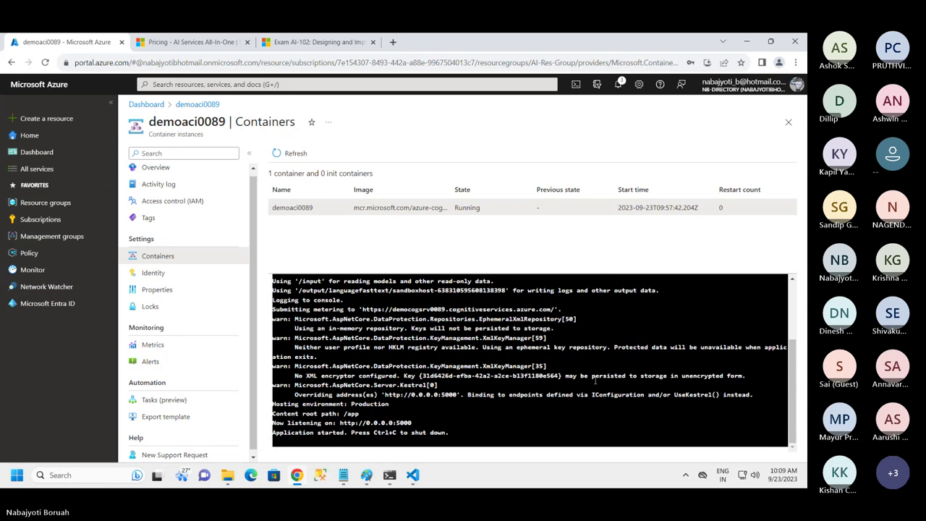
scroll(485, 364, up, 4)
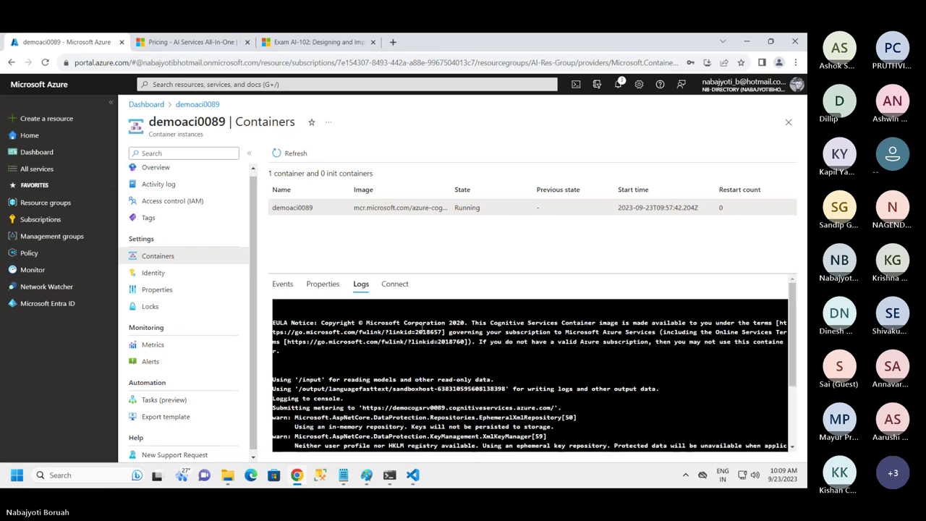
Show the container's Properties and highlight its port 5000
click(323, 285)
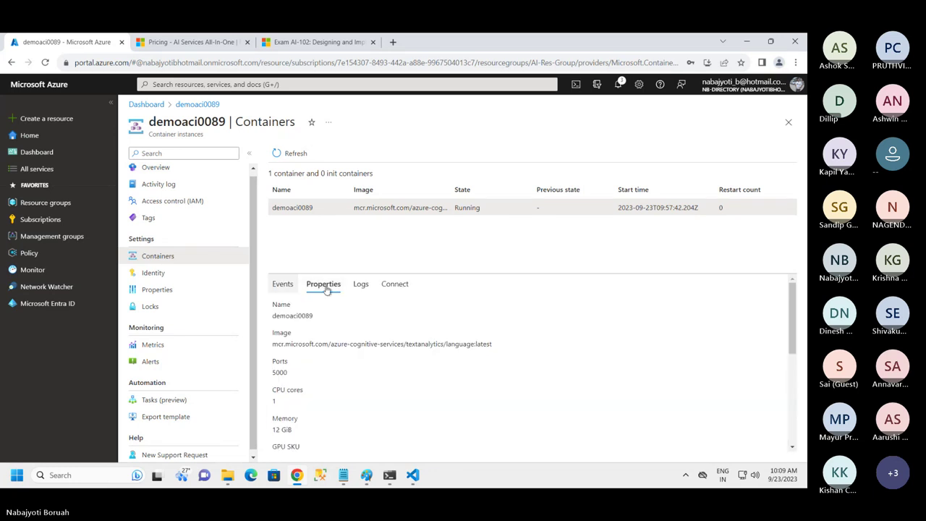
scroll(447, 351, down, 5)
scroll(447, 351, up, 3)
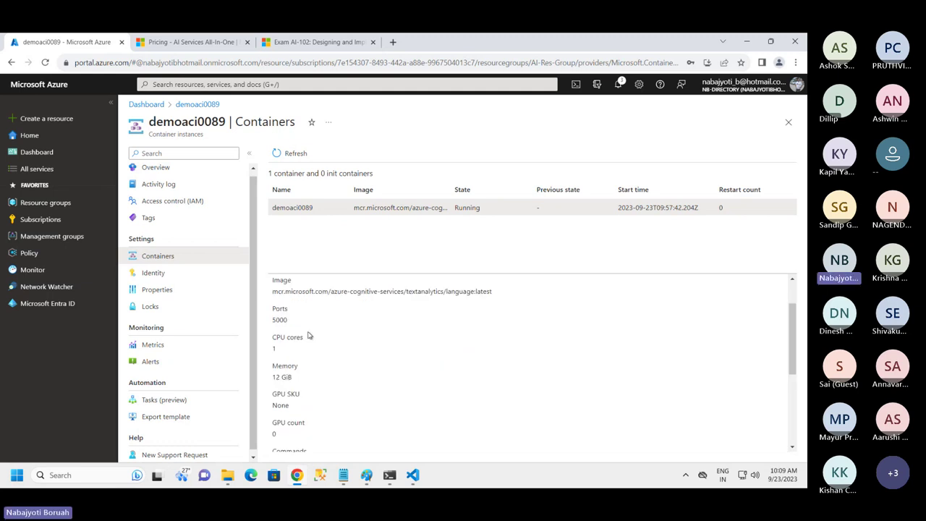
drag(289, 321, 275, 321)
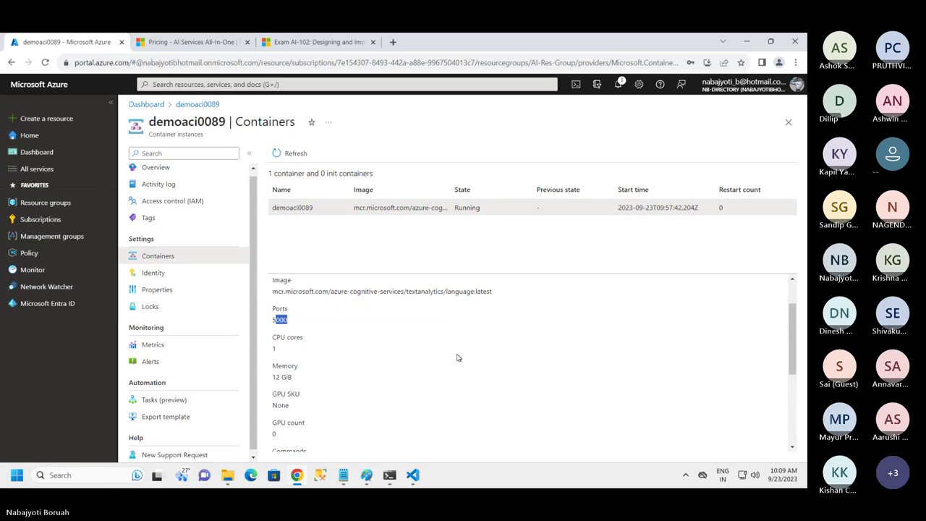
Review the 1 CPU core, 12 GiB memory and Eula accept settings, then close the Containers page
scroll(457, 357, down, 1)
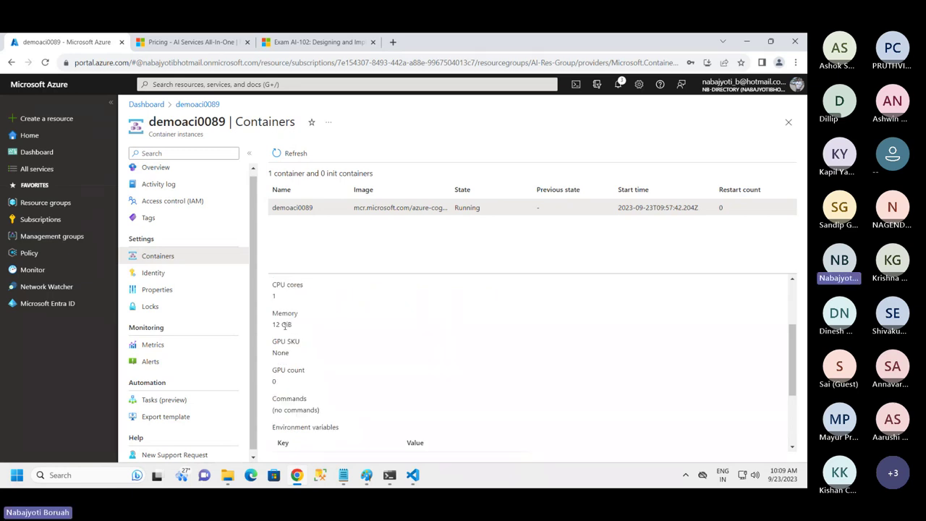
scroll(327, 351, down, 2)
scroll(327, 355, down, 1)
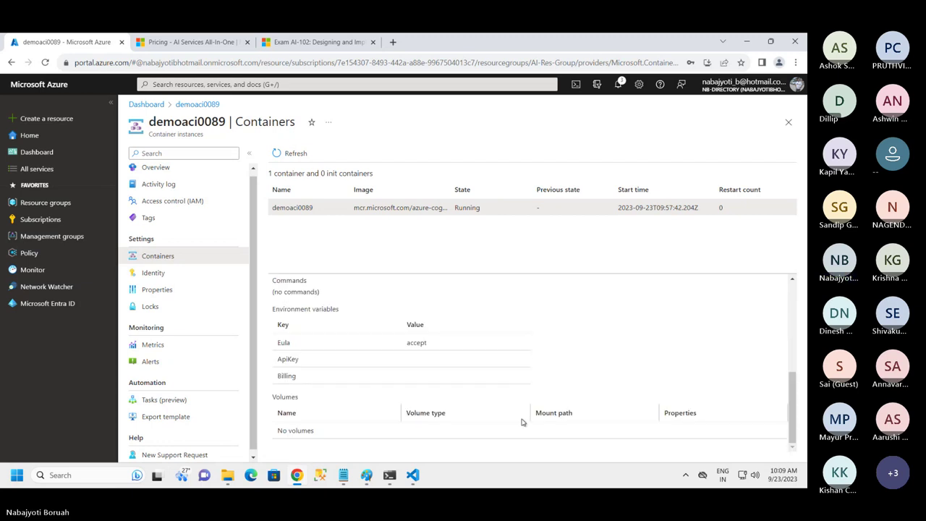
scroll(481, 424, up, 10)
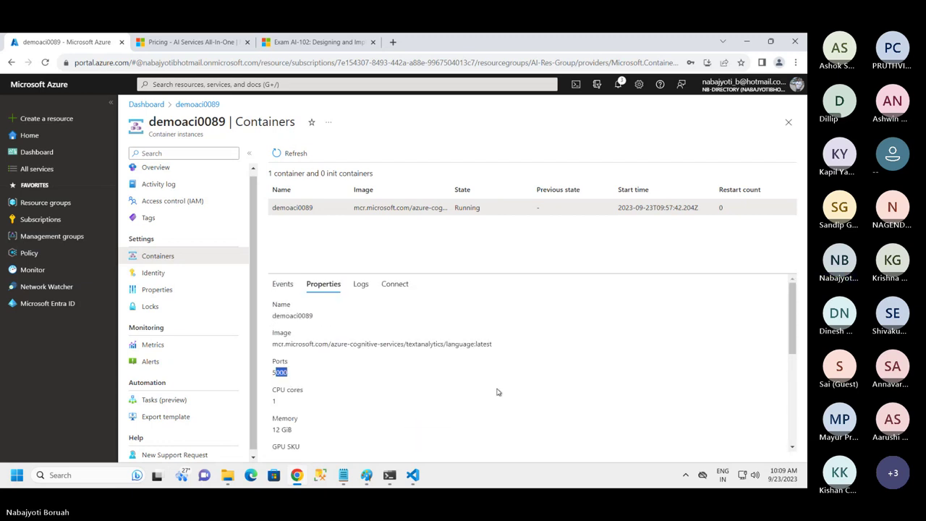
drag(792, 352, 773, 484)
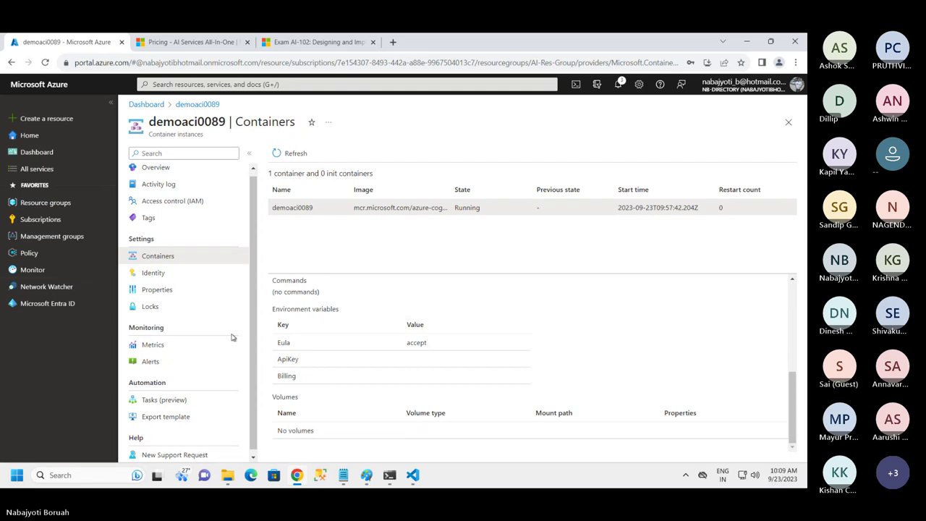
scroll(251, 306, up, 1)
scroll(251, 305, down, 1)
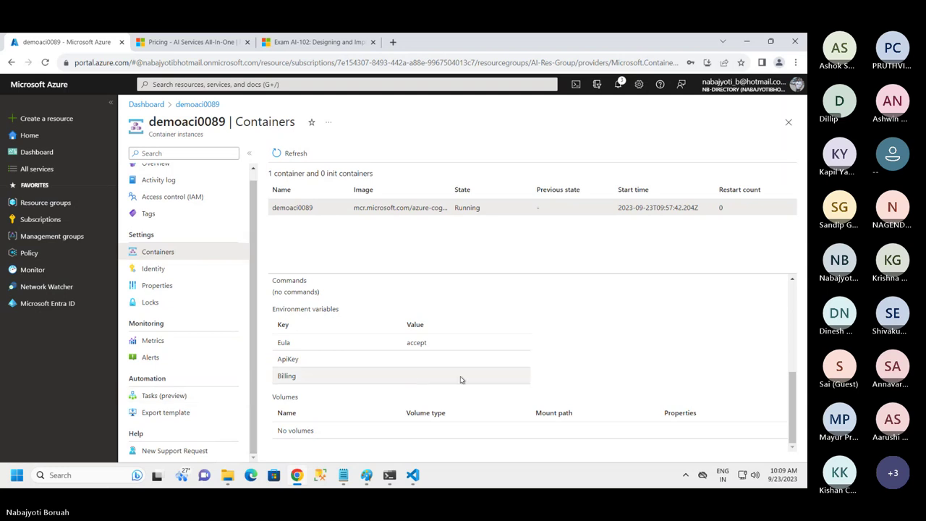
drag(792, 406, 794, 434)
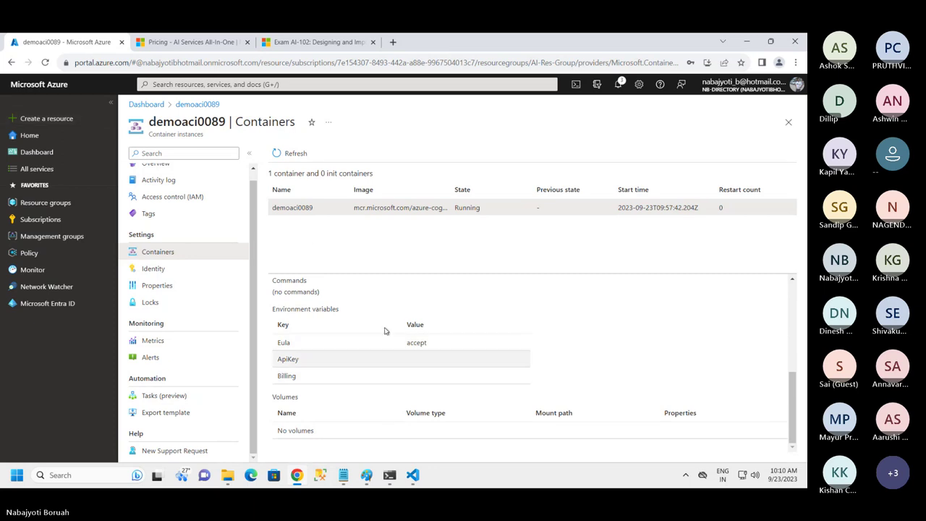
click(788, 121)
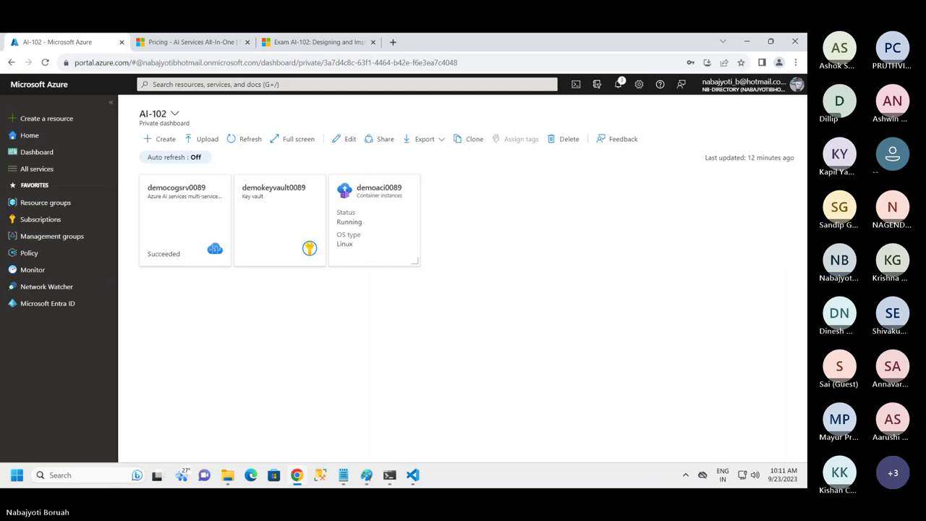
Bring the Notepad notes forward and select the '-Monitoring congnitive service' topic line
key(alt+Tab)
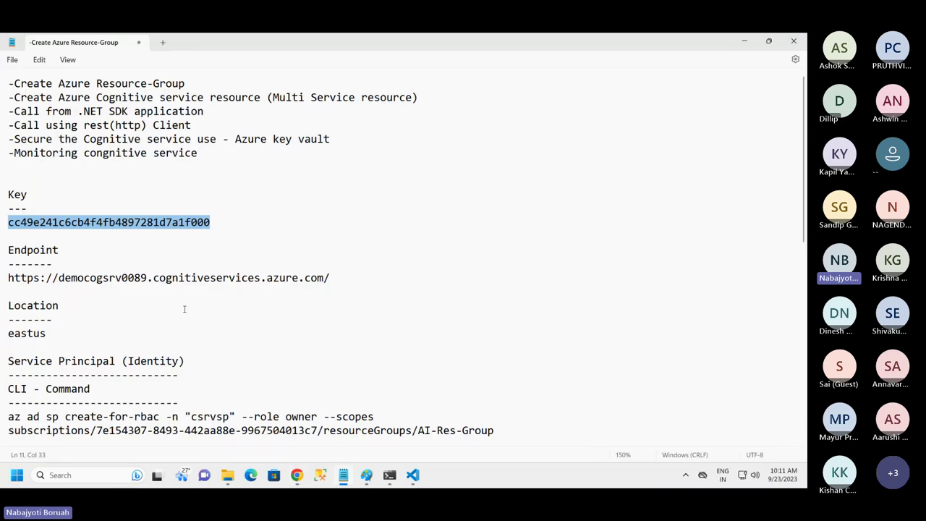
drag(242, 152, 2, 153)
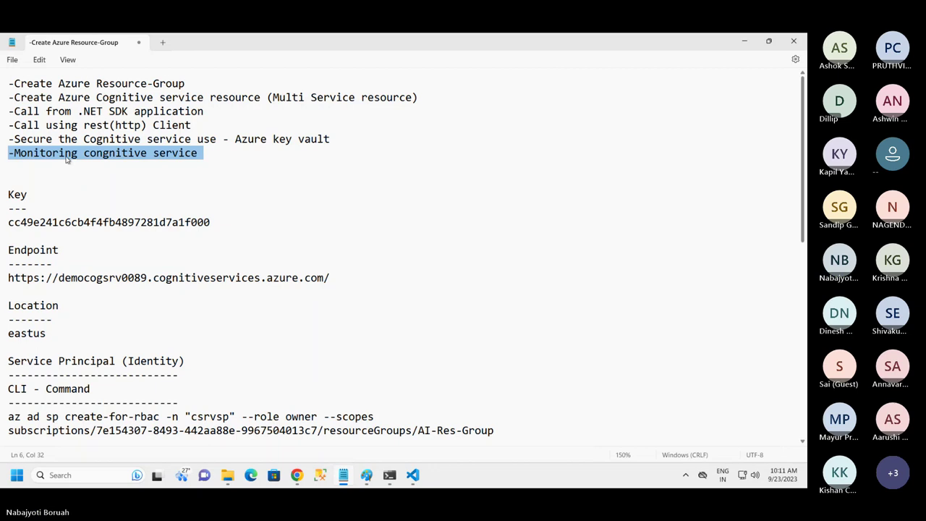
drag(14, 152, 191, 153)
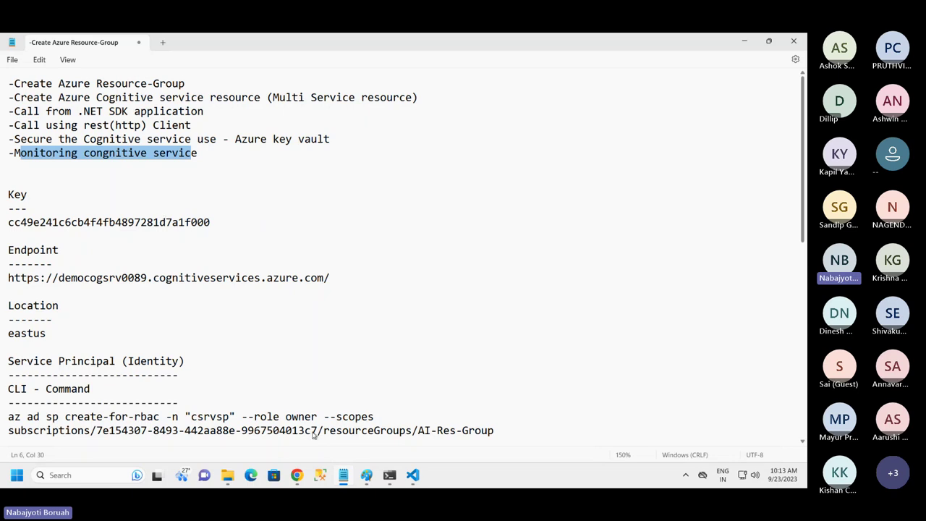
Open democogsrv0089 from the dashboard and chart its Total Calls metric in Metrics
click(296, 478)
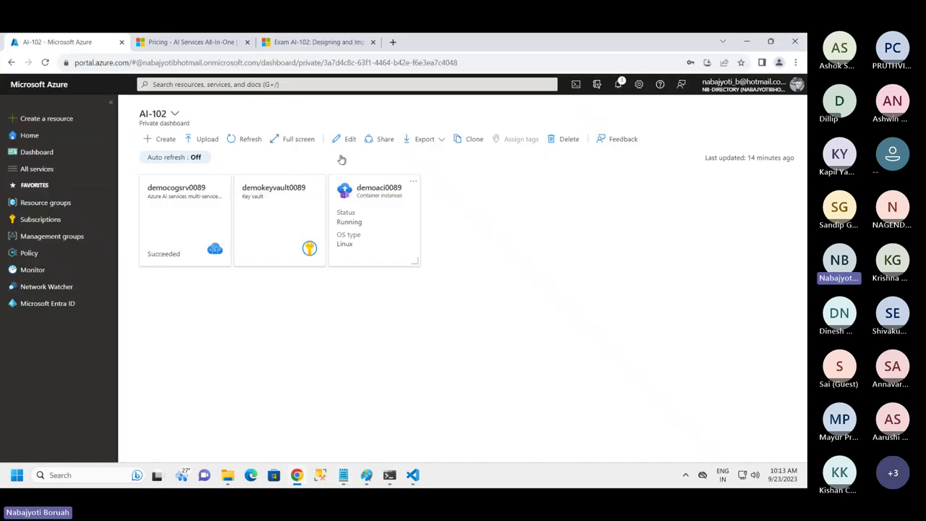
click(190, 217)
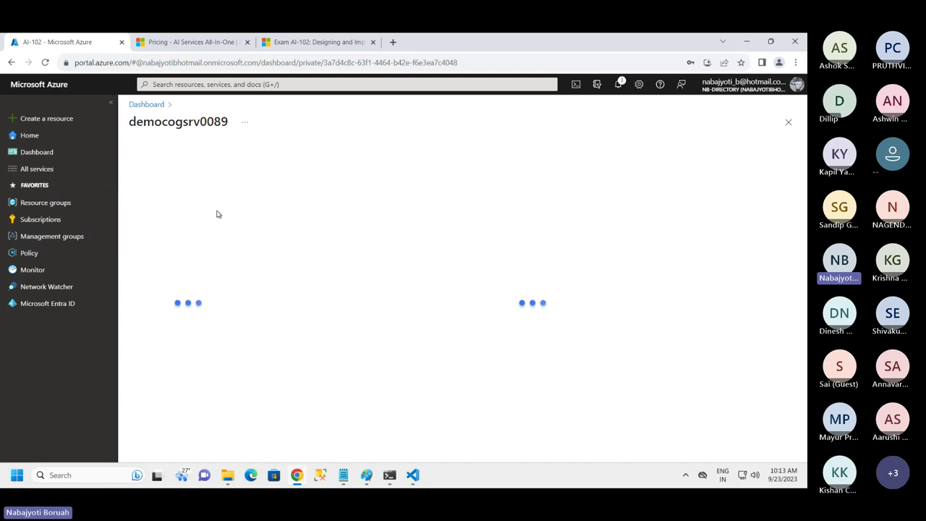
click(111, 104)
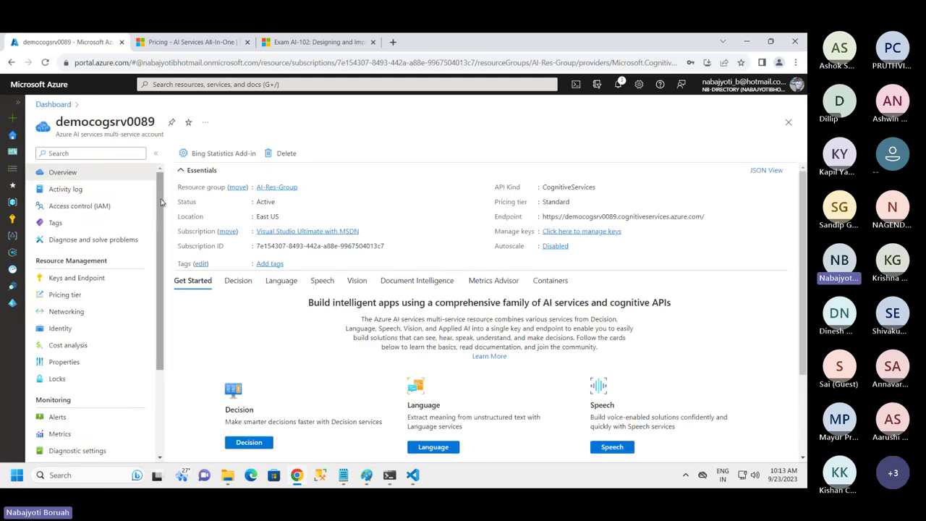
drag(162, 202, 158, 309)
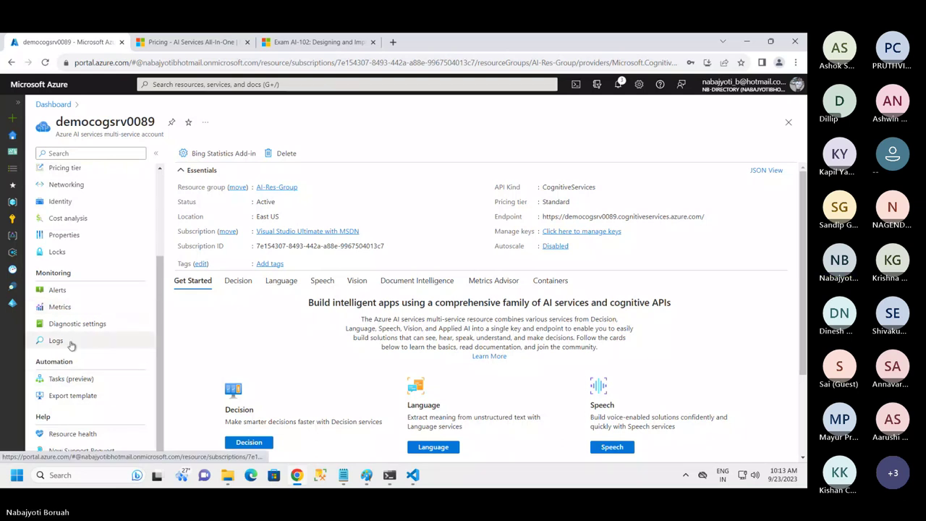
click(61, 308)
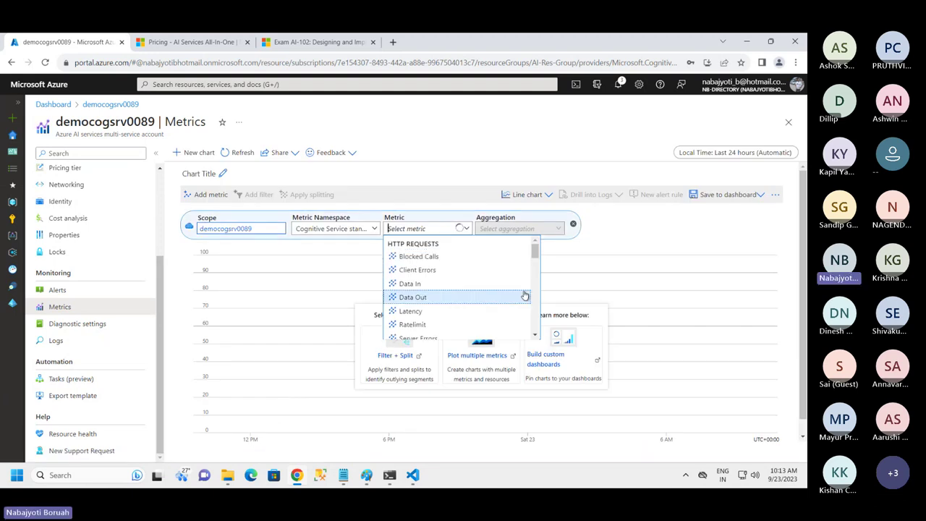
mouse_move(446, 286)
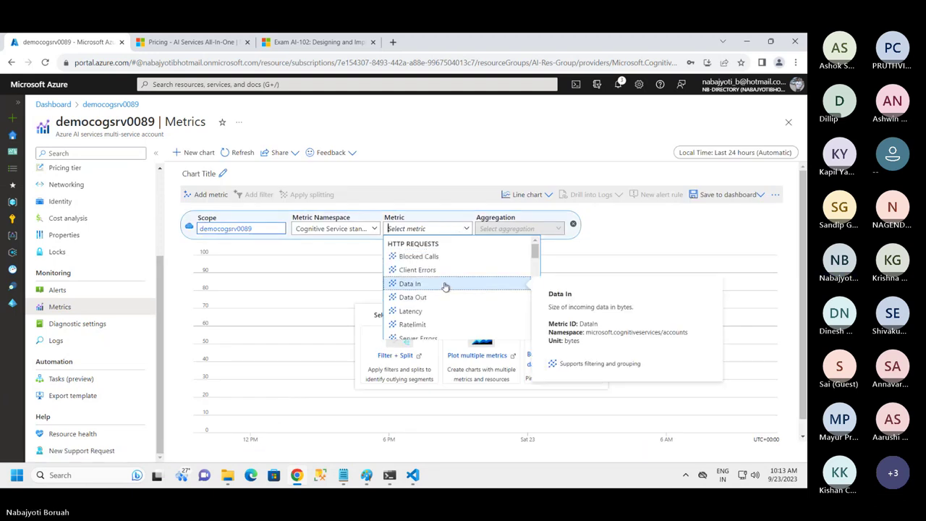
drag(535, 250, 536, 262)
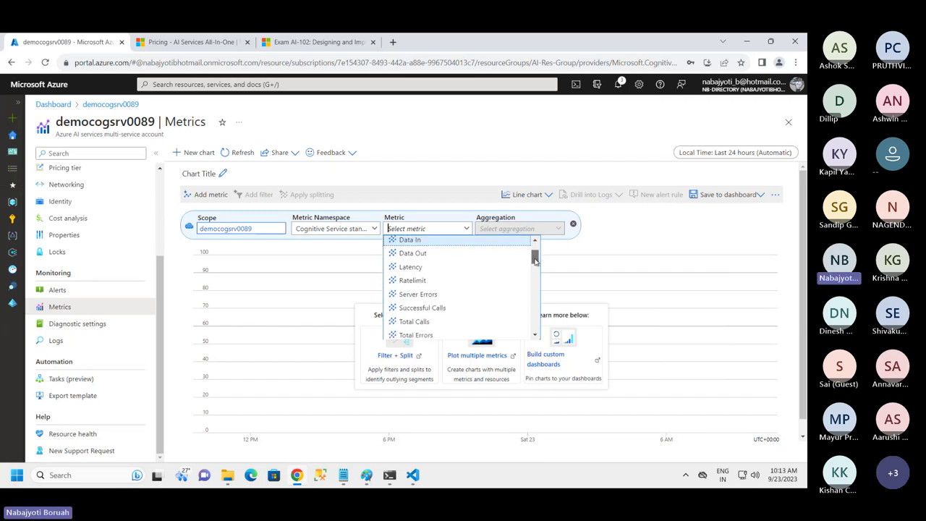
click(409, 322)
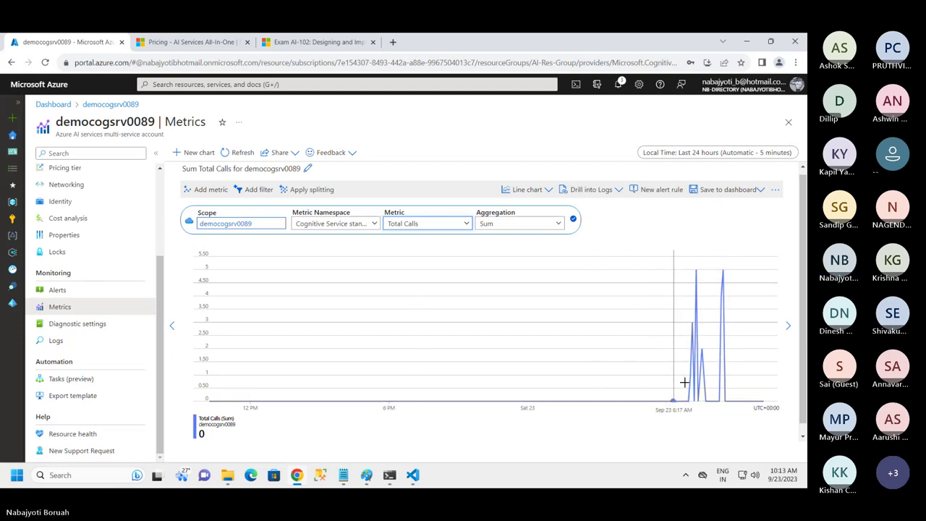
Close the metric editor so the Total Calls chart shows a 24-hour sum of 22
click(716, 377)
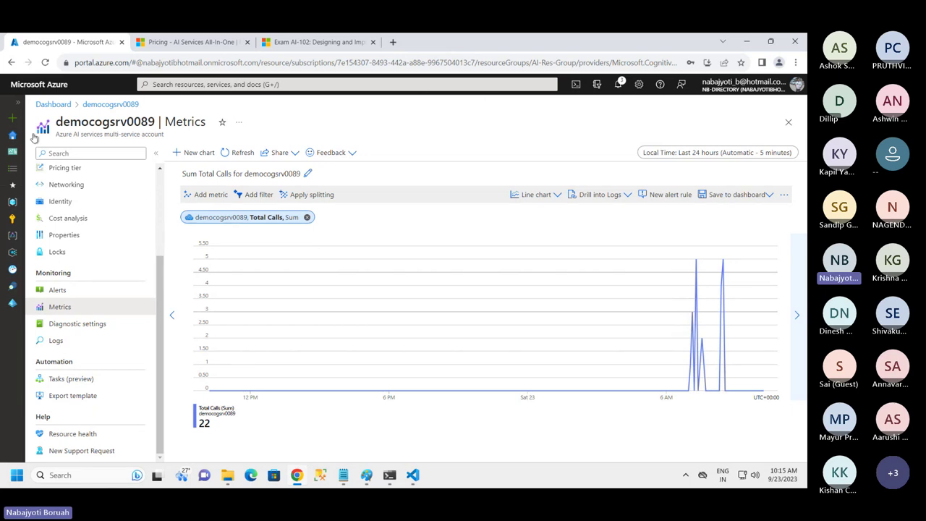
From the resource's Alerts, begin a new alert rule watching the Total Calls signal
click(57, 291)
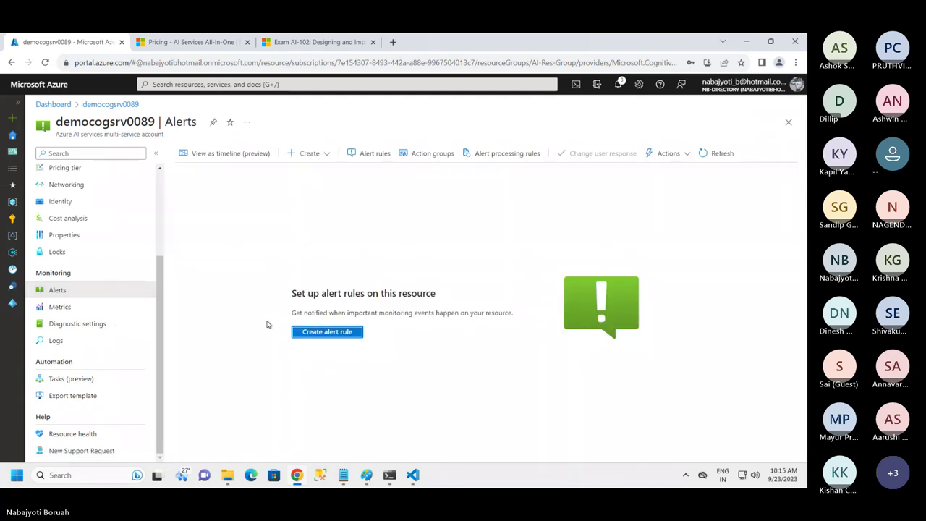
click(321, 333)
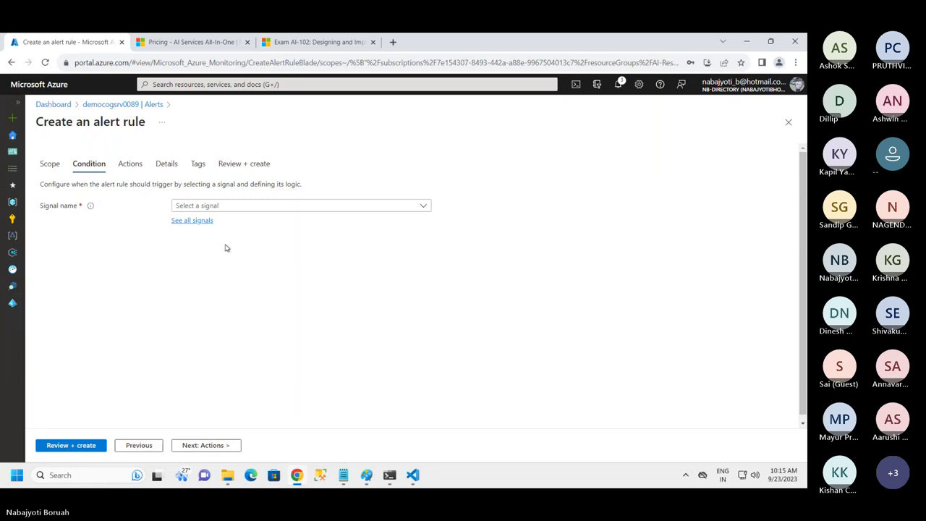
click(227, 207)
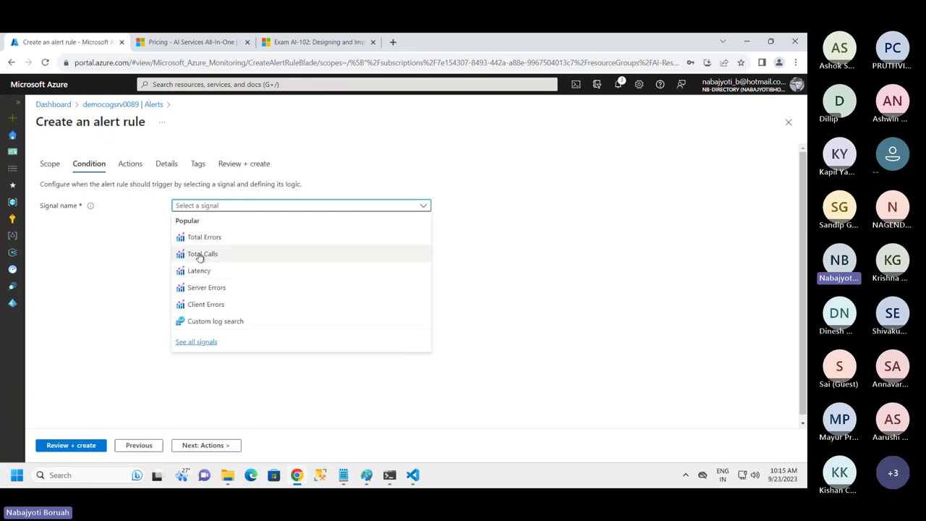
click(199, 257)
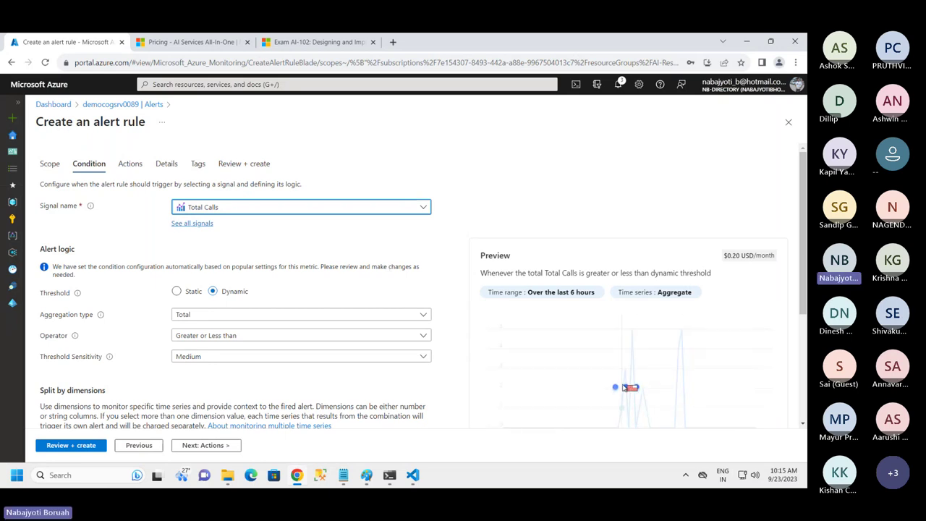
Keep the condition preview's time range at the last 6 hours and apply it
click(548, 297)
click(525, 334)
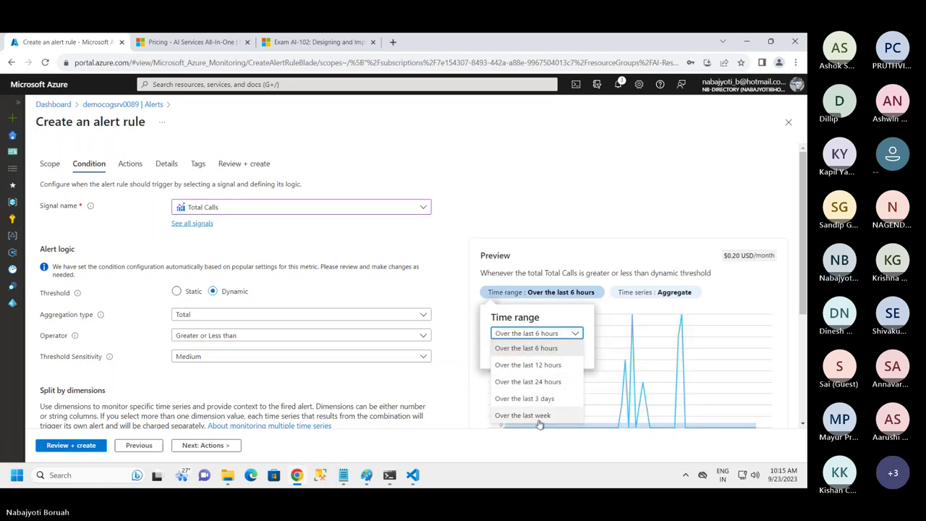
click(532, 349)
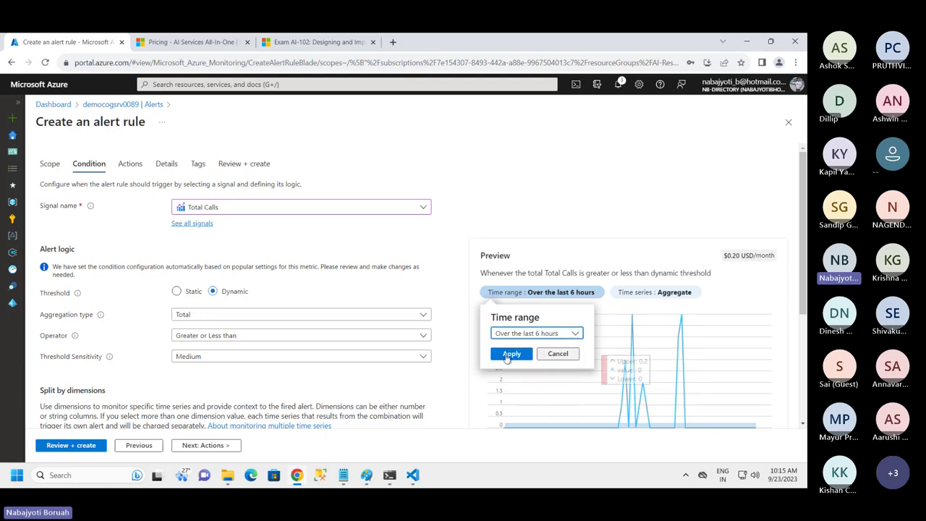
click(510, 354)
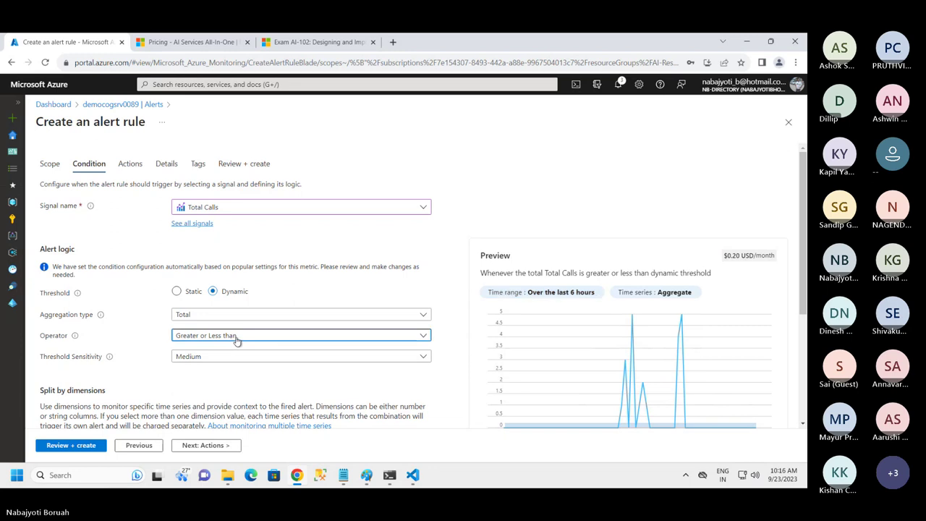
Set the operator to Greater than and keep threshold sensitivity at Medium
click(233, 337)
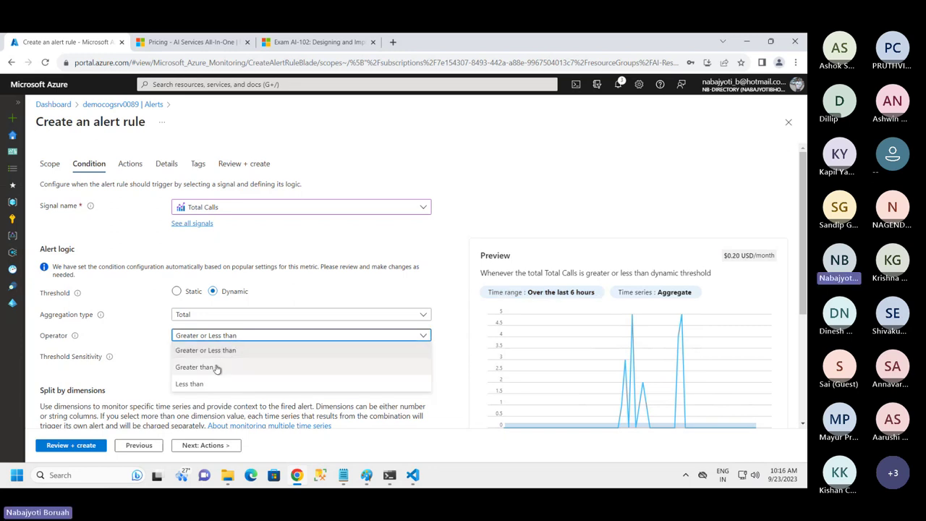
click(217, 367)
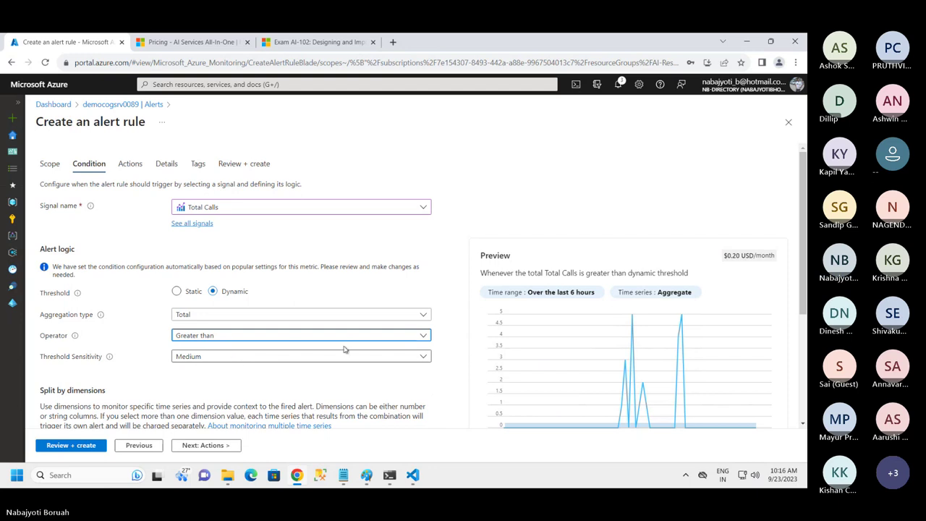
scroll(343, 350, down, 1)
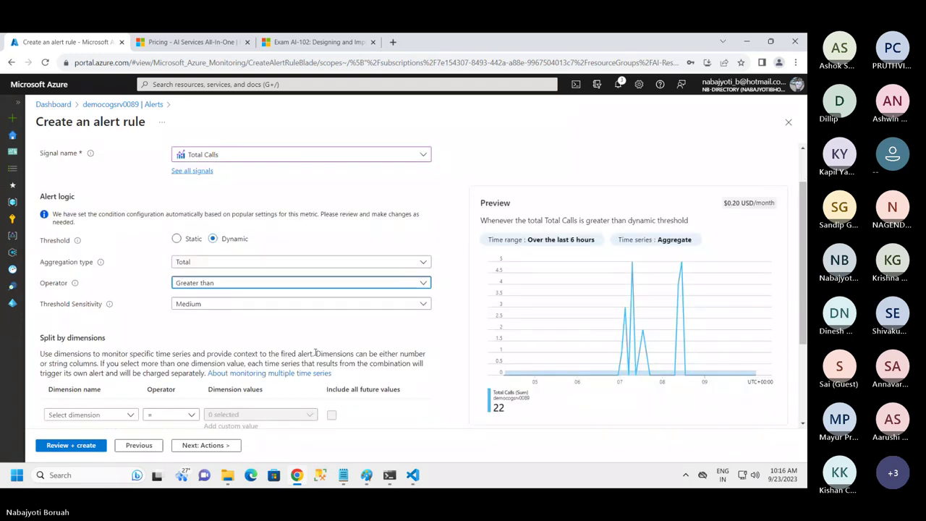
scroll(289, 343, down, 1)
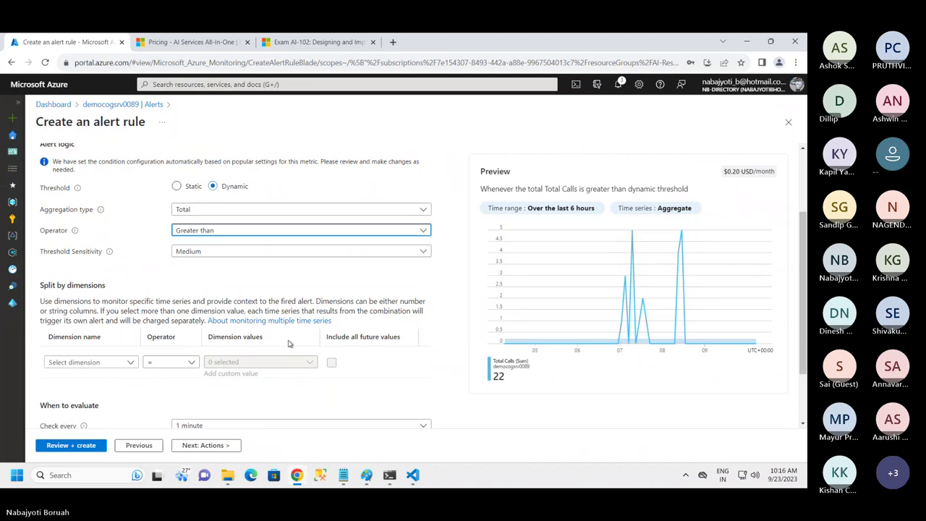
scroll(291, 343, down, 1)
scroll(298, 340, up, 2)
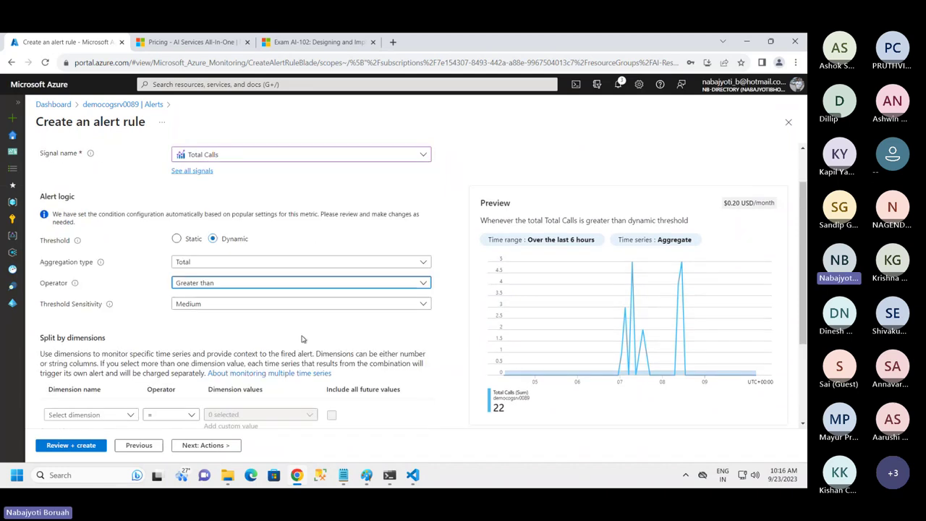
click(303, 306)
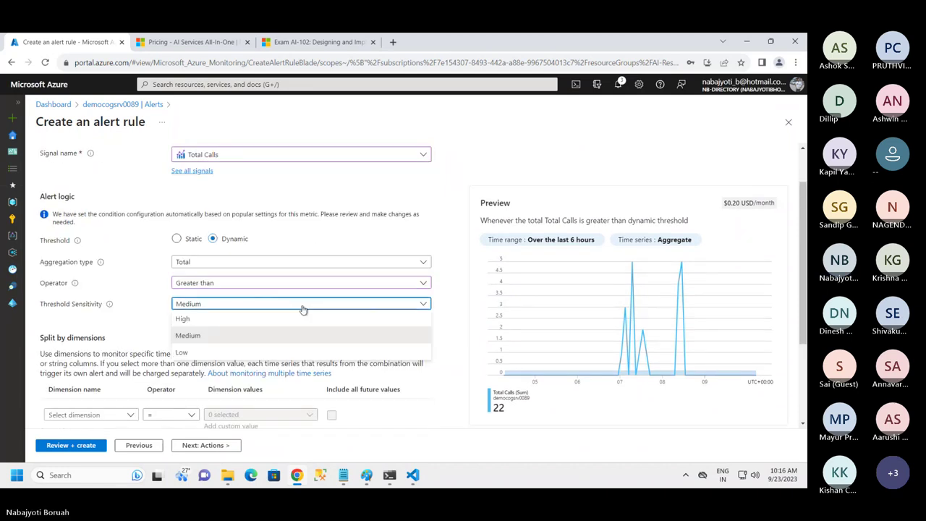
click(304, 307)
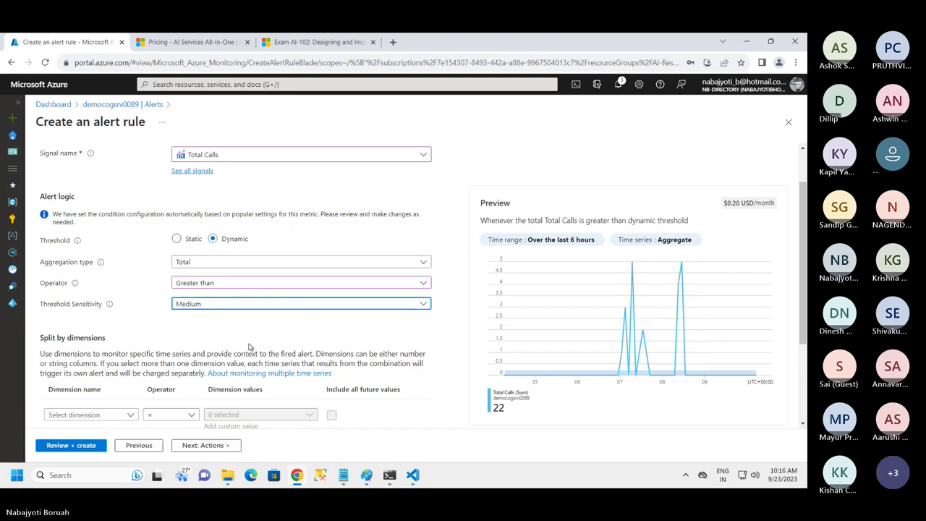
scroll(210, 398, down, 1)
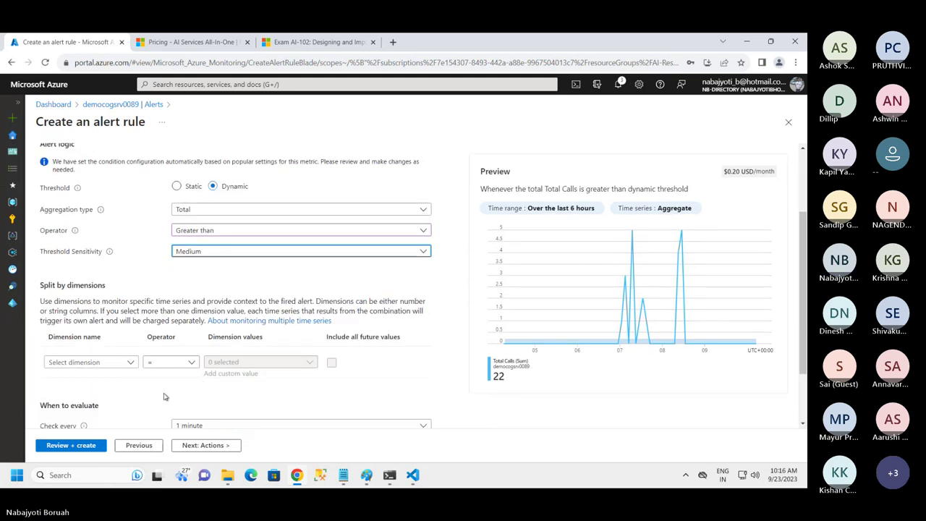
scroll(175, 376, down, 1)
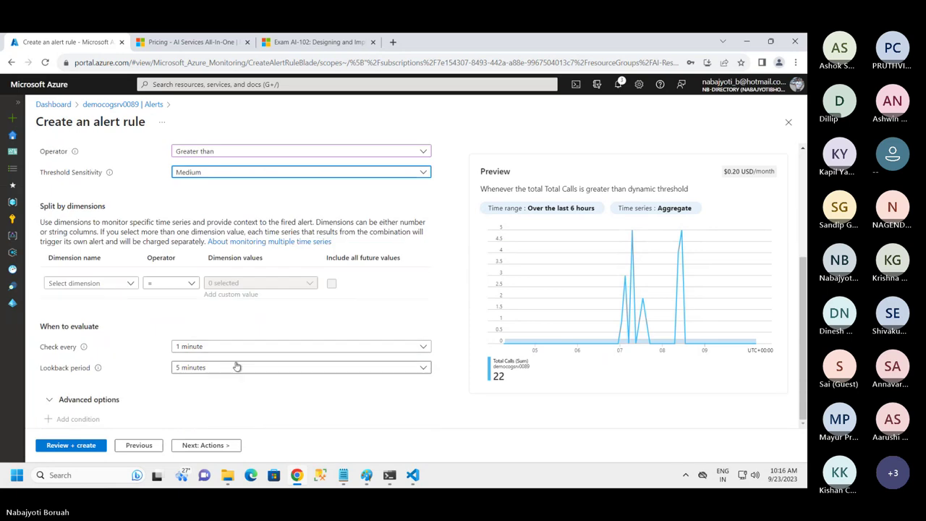
scroll(224, 367, up, 2)
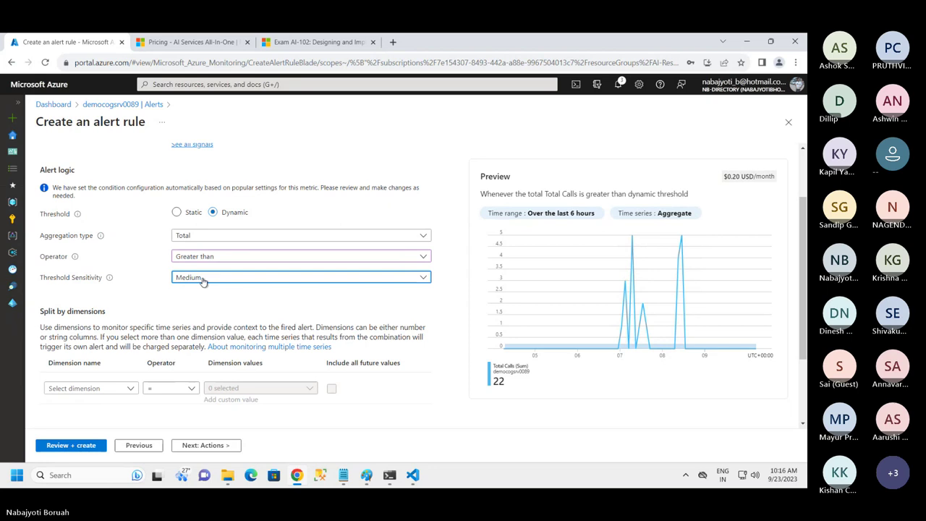
Switch the condition to a static threshold of 5, firing when Total Calls exceeds 5
click(178, 214)
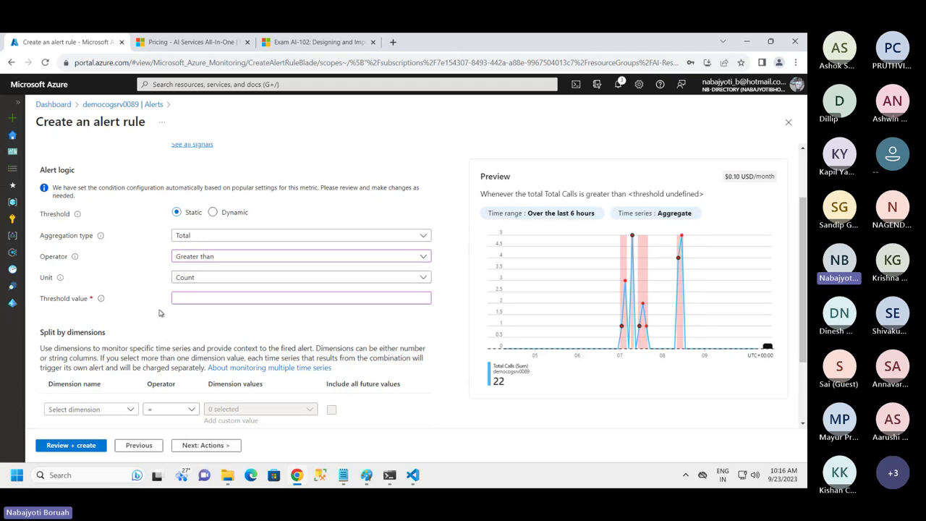
click(179, 299)
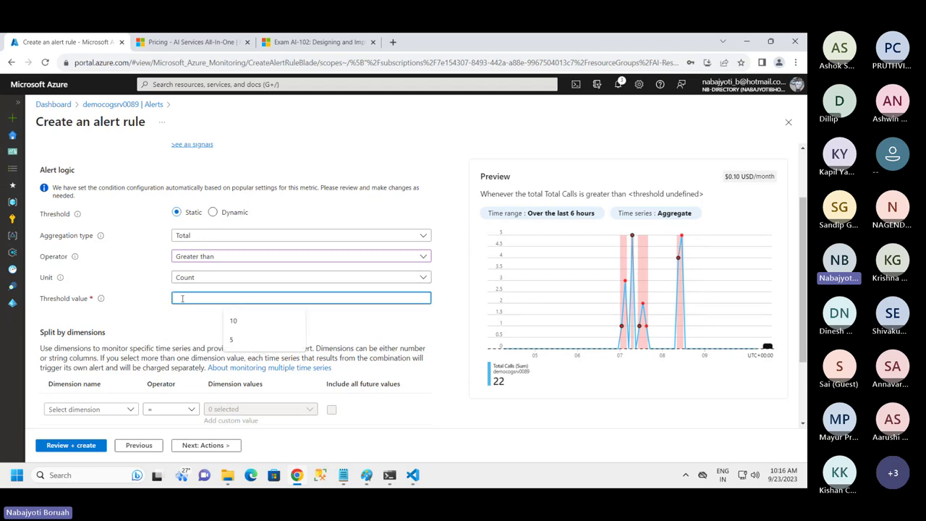
text(5)
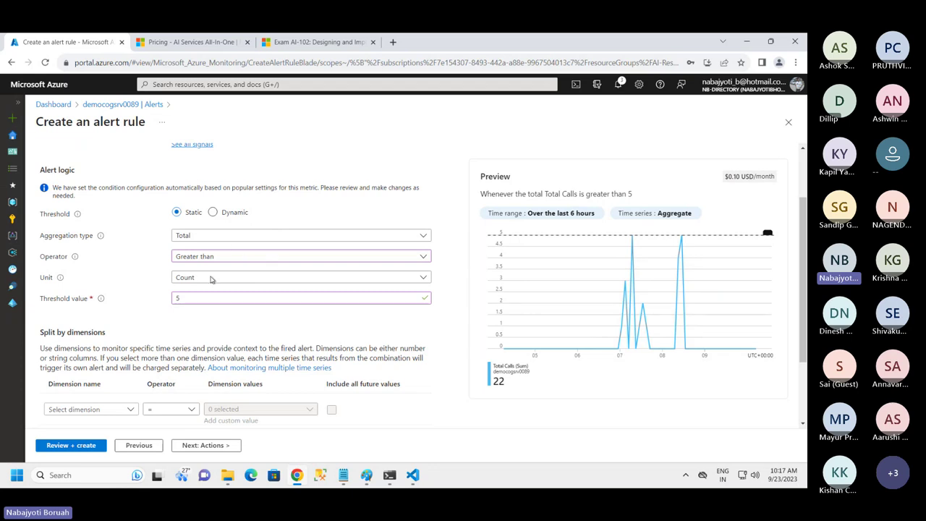
click(195, 221)
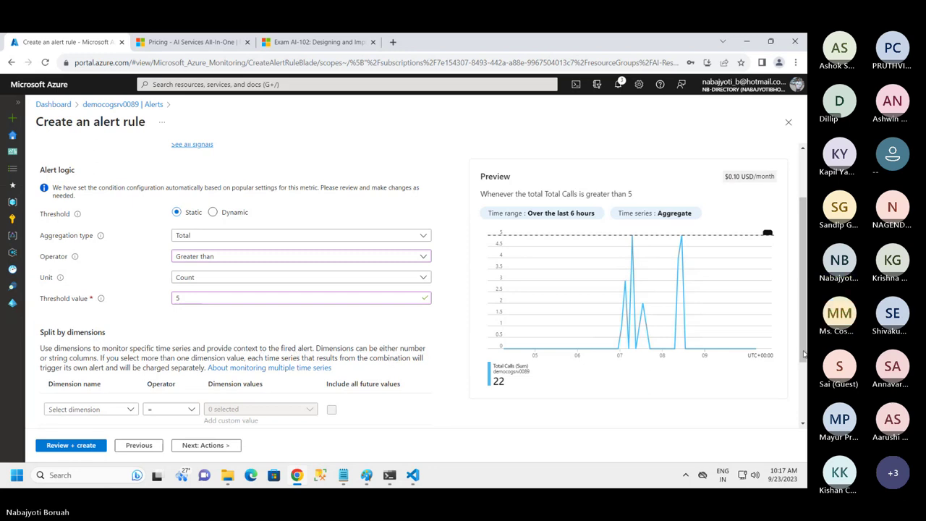
drag(803, 353, 805, 356)
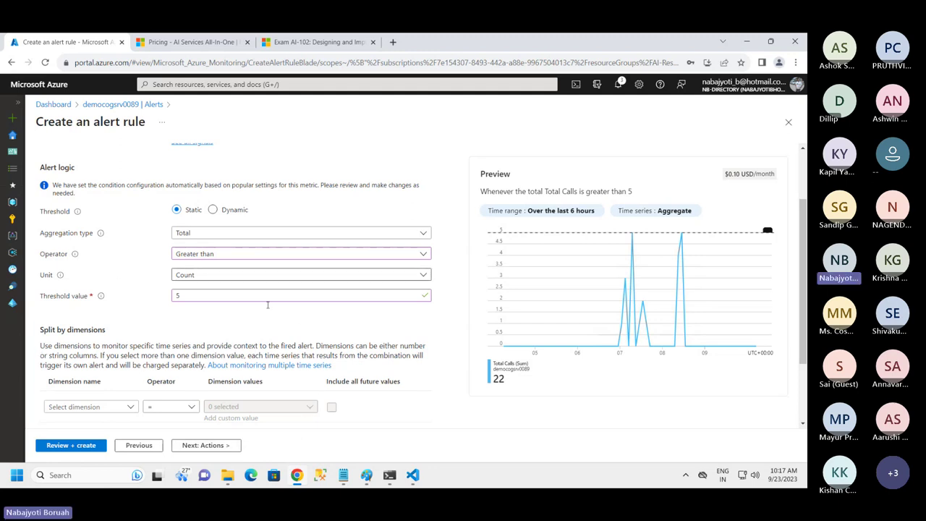
Start a new action group for the alert rule, keeping its region Global
click(206, 445)
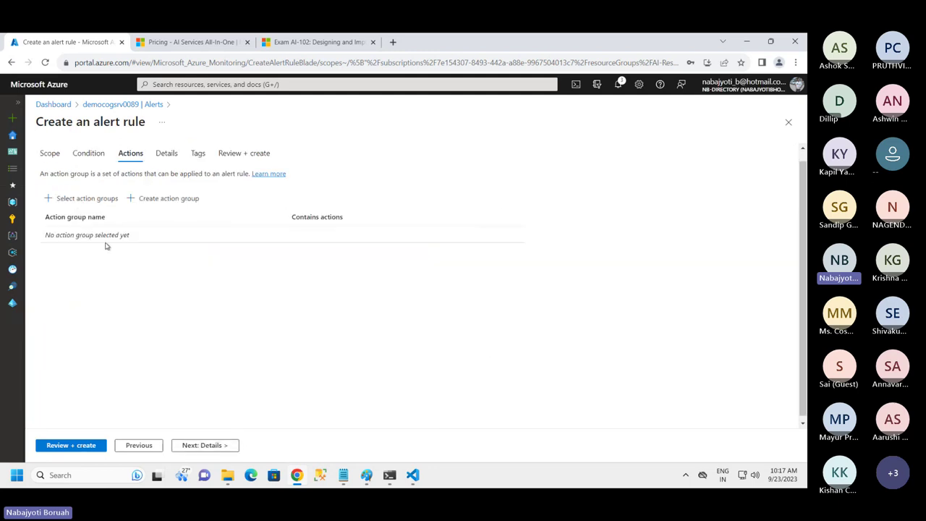
click(162, 199)
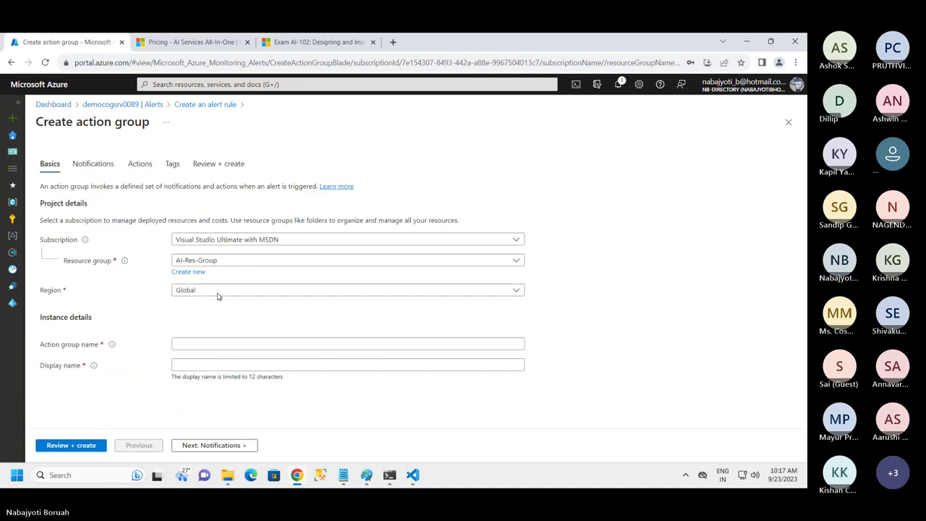
click(220, 292)
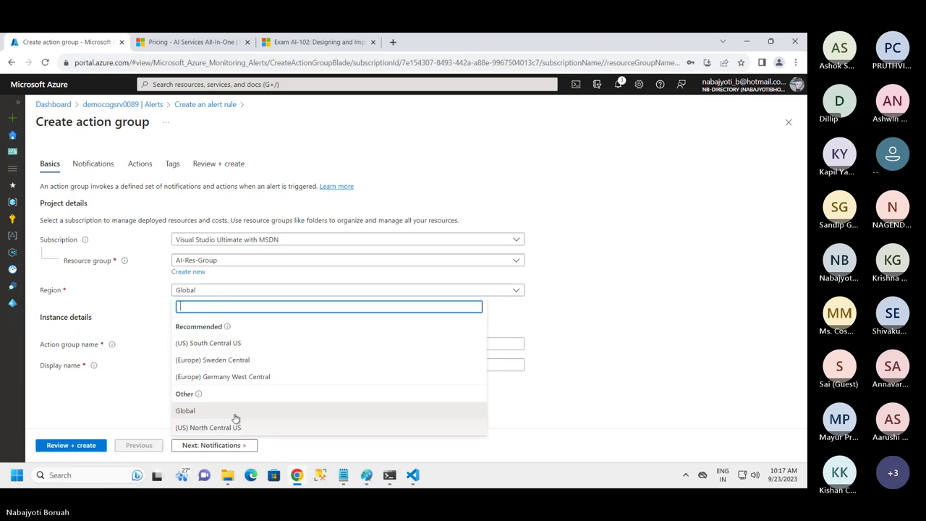
click(192, 411)
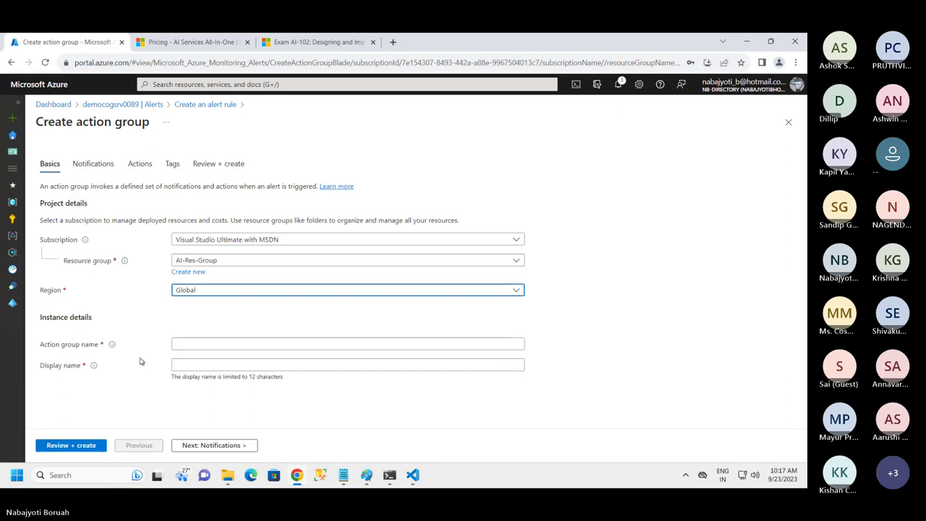
Name the action group demo-action-grp with display name deongrp0089
click(188, 344)
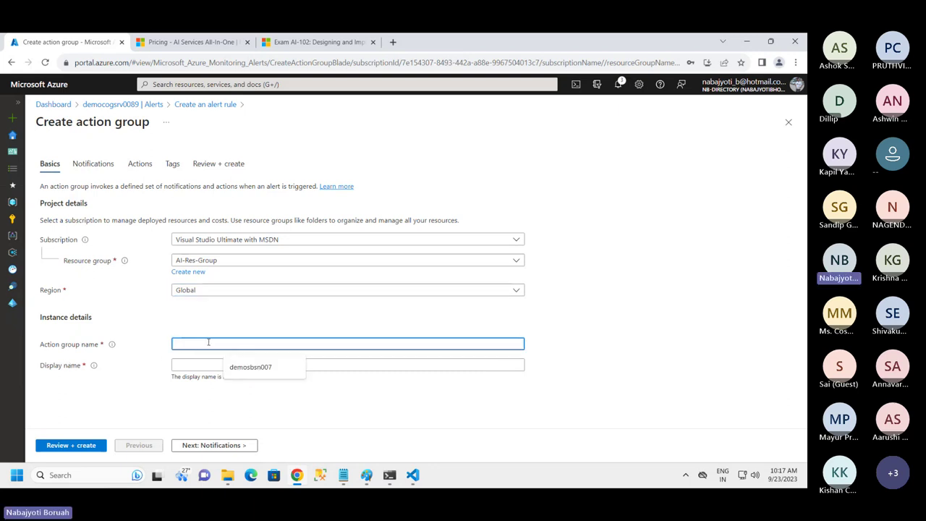
text(demo-action-)
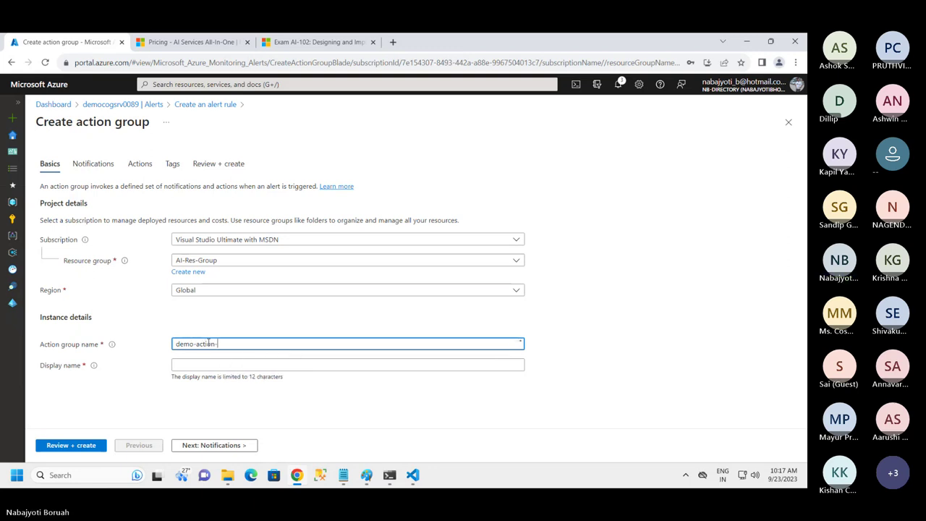
text(grp)
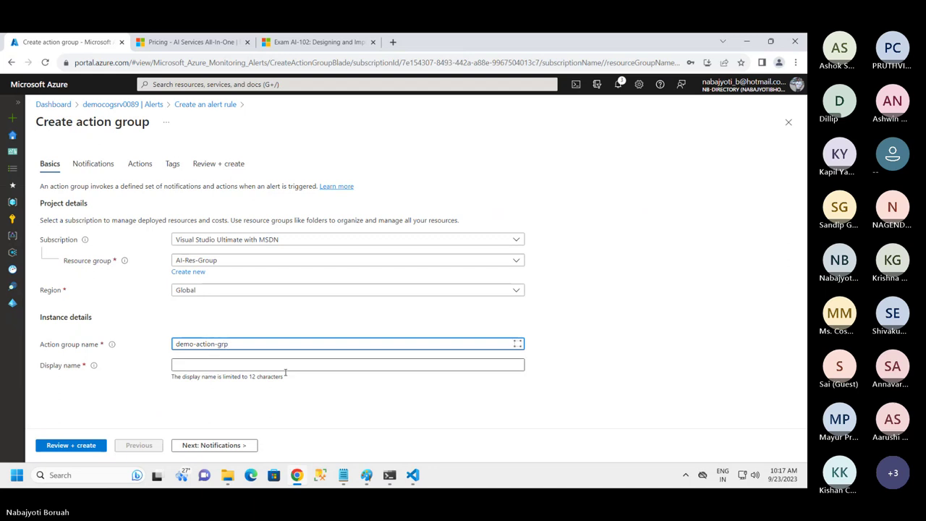
click(230, 364)
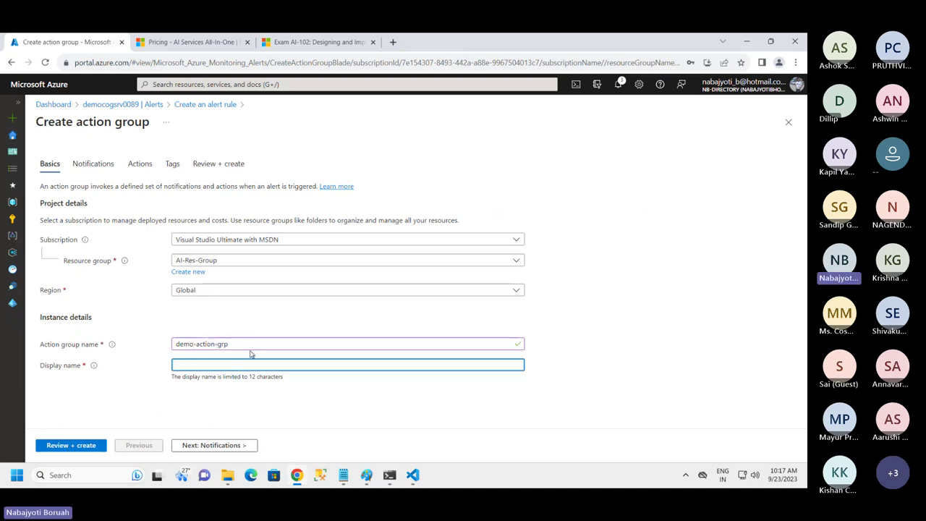
text(demoactiongrp0089)
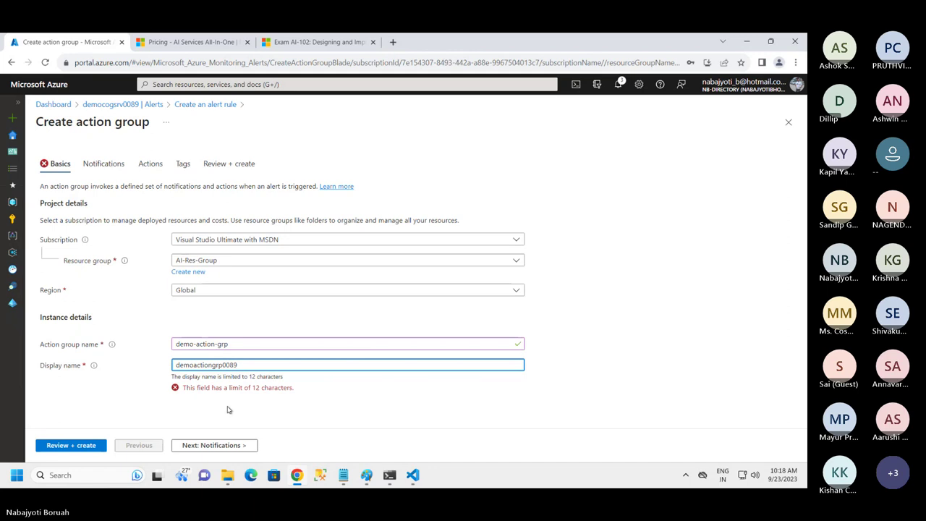
key(BackSpace)
key(BackSpace)
key(BackSpace)
key(BackSpace)
key(BackSpace)
key(BackSpace)
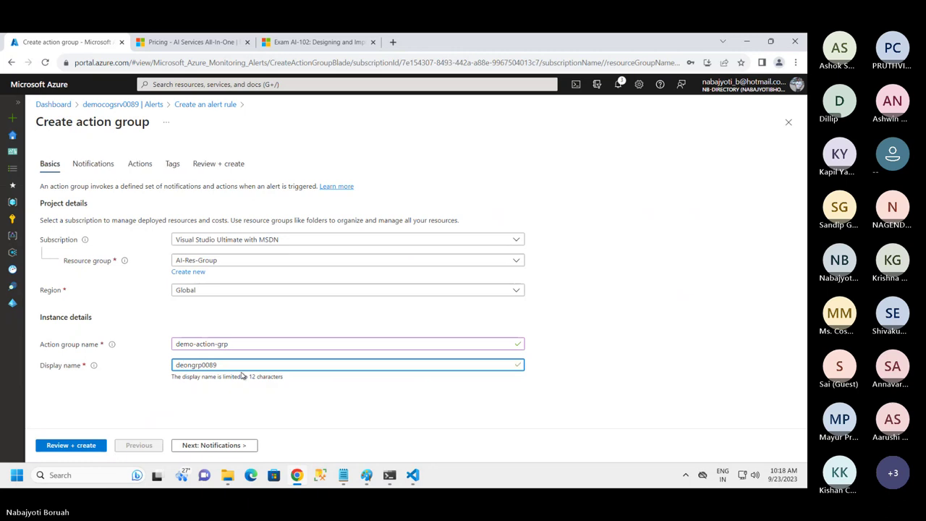
click(217, 444)
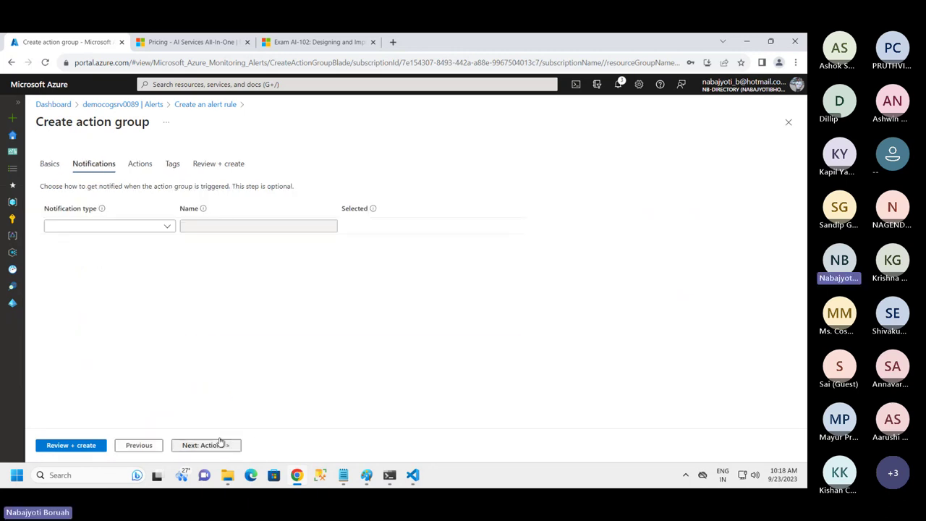
Add an Email/SMS message/Push/Voice notification and enable email to the user's e-mail address
click(167, 228)
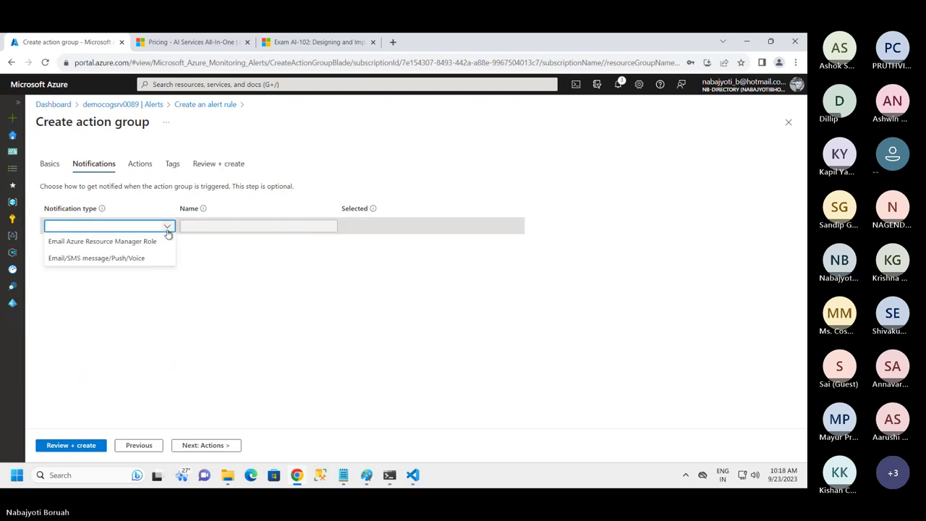
click(102, 259)
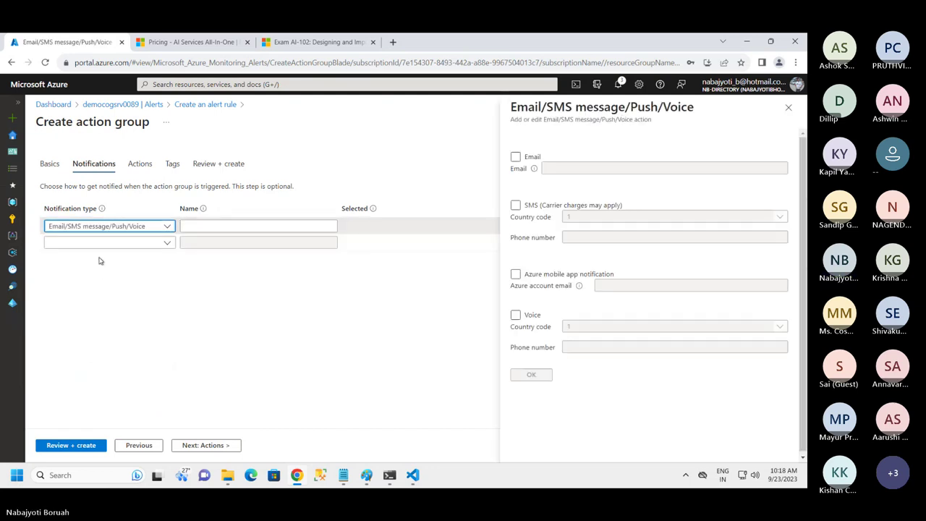
click(515, 157)
click(583, 169)
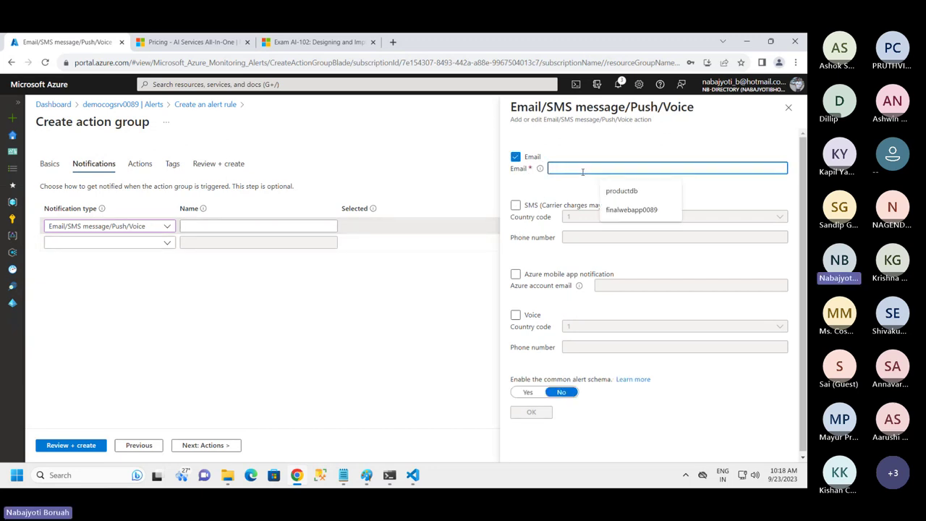
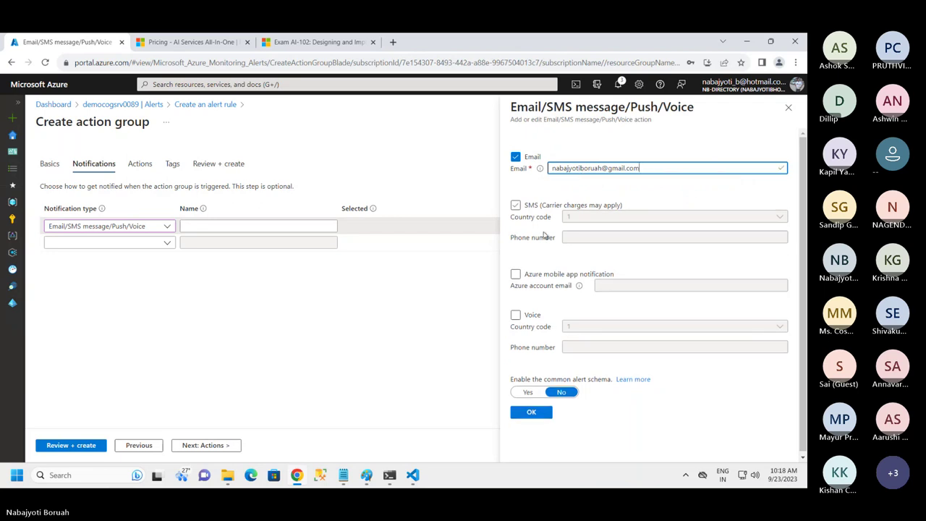
Leave SMS off, enable the common alert schema, and save the email settings
click(515, 206)
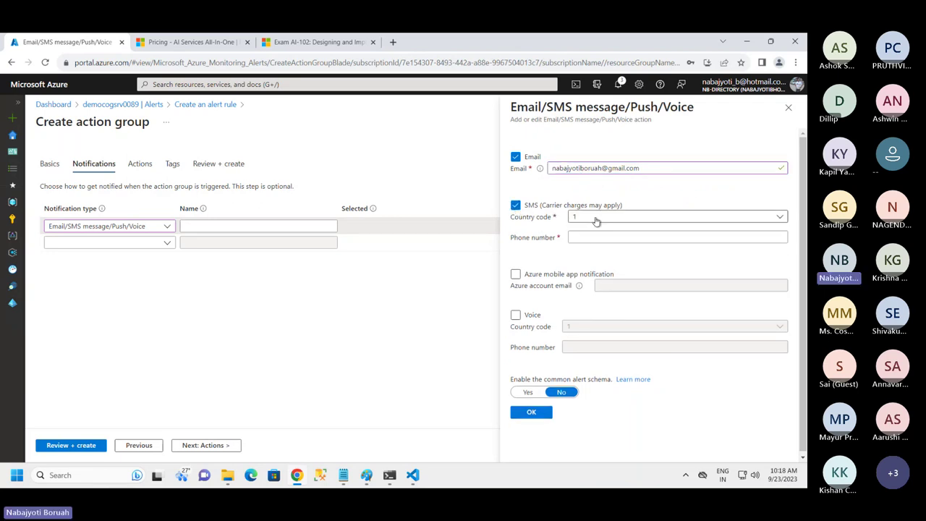
click(587, 218)
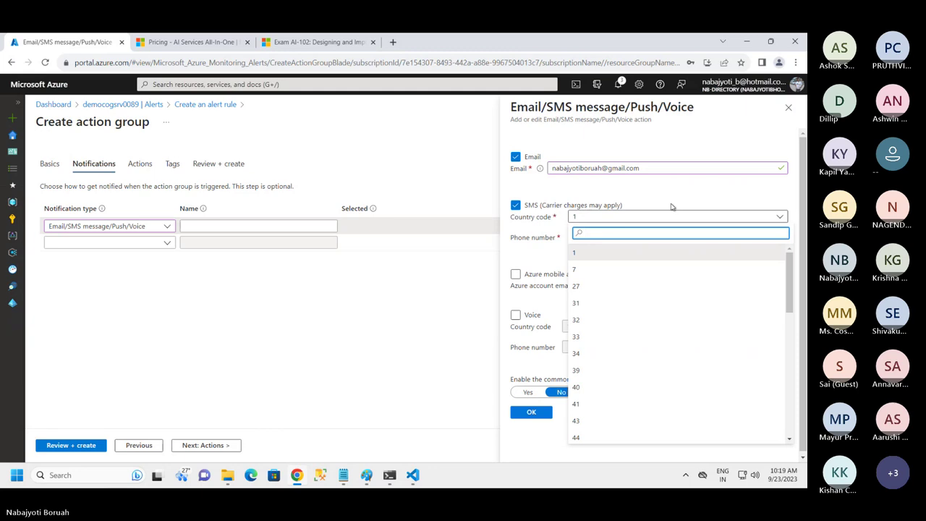
click(672, 207)
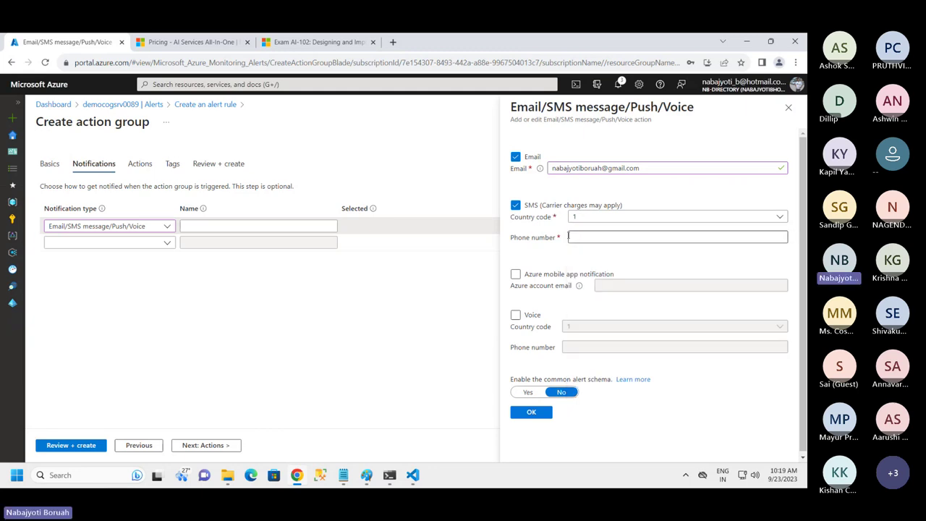
click(516, 205)
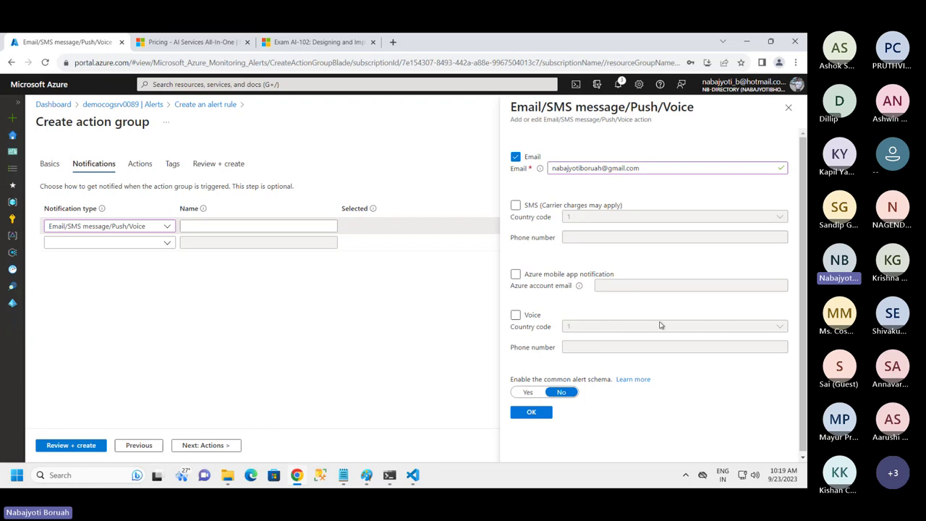
scroll(660, 326, down, 1)
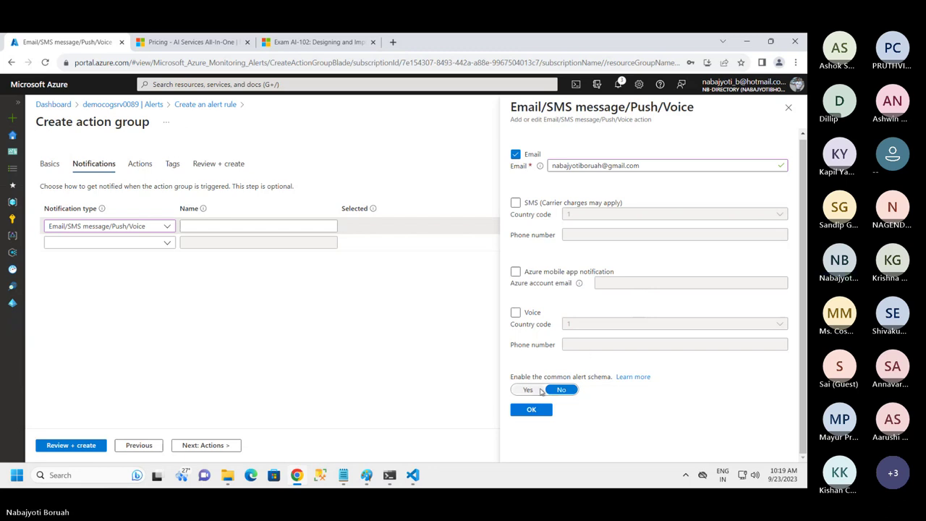
click(529, 390)
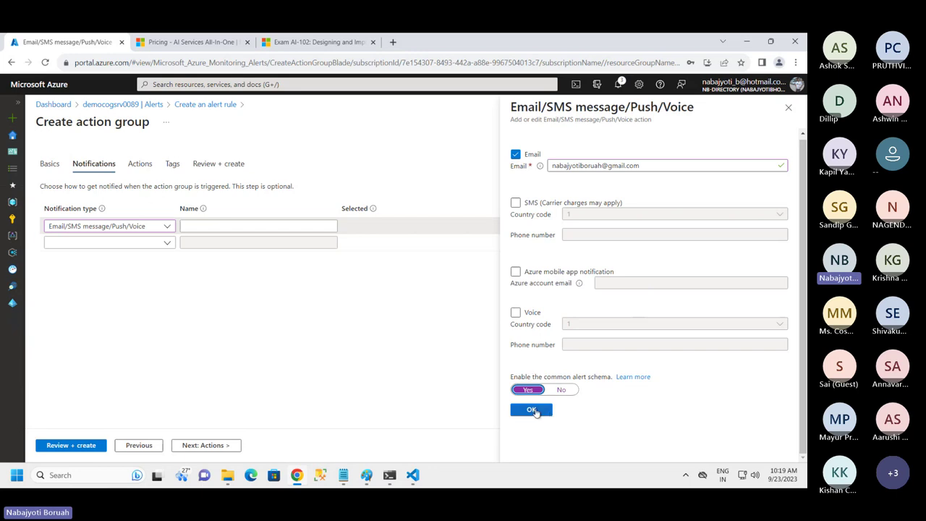
click(531, 409)
Name the notification mynotification
click(209, 226)
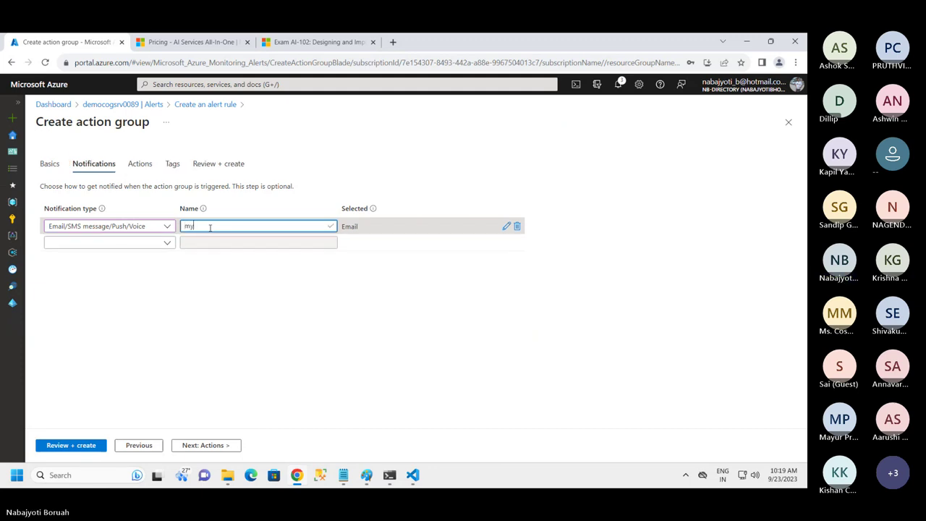
text(myno)
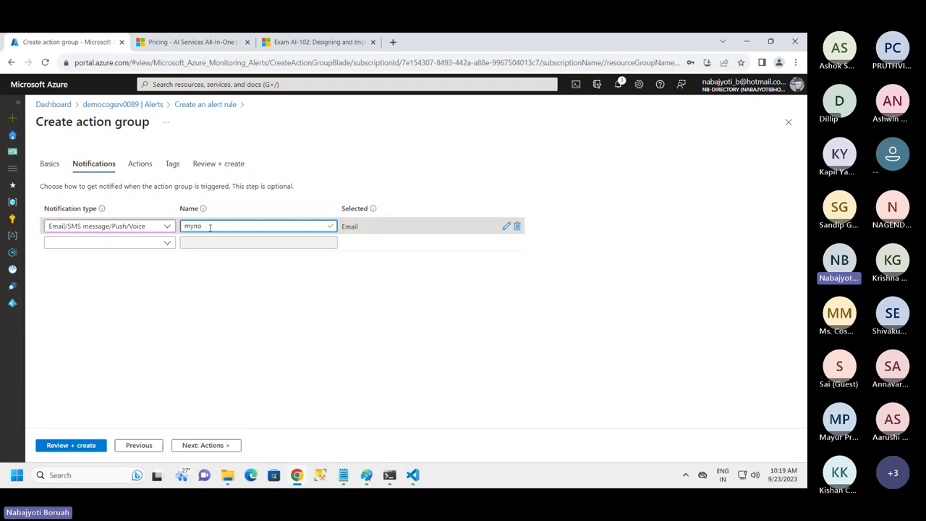
text(tificat)
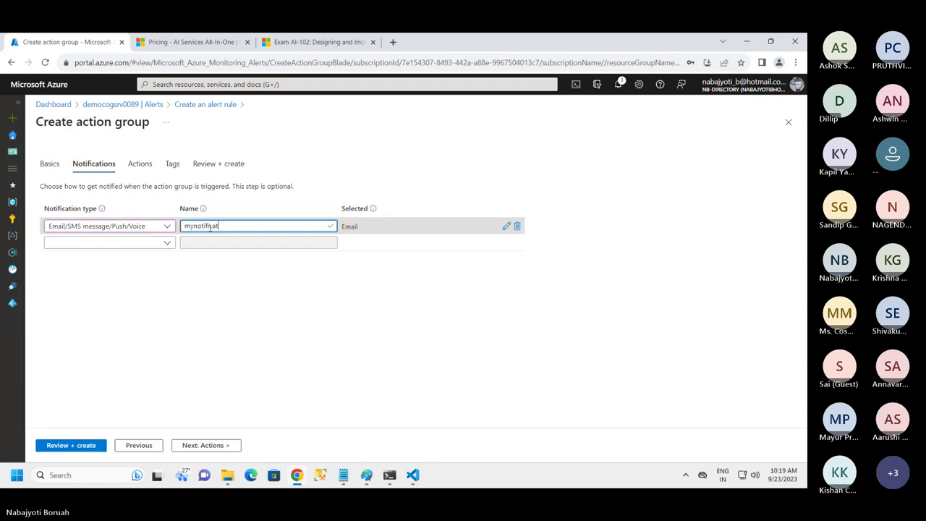
text(ion)
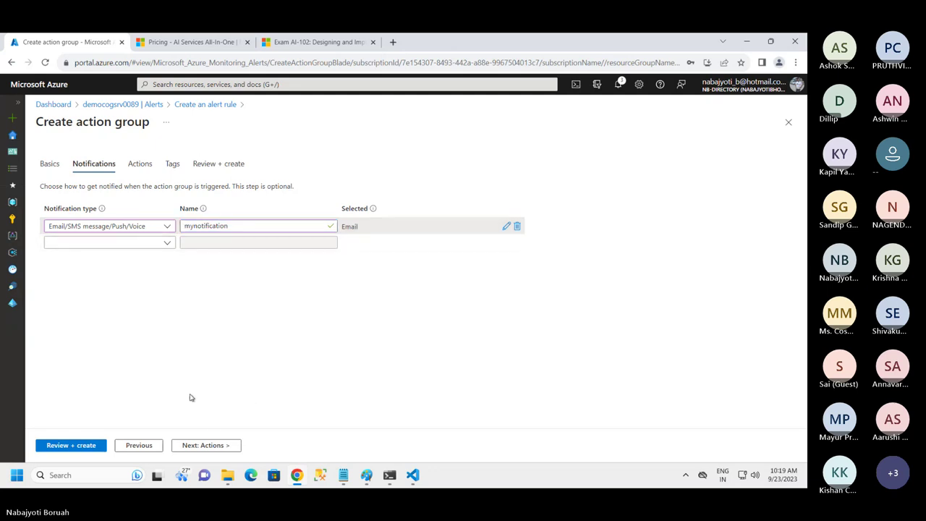
click(215, 445)
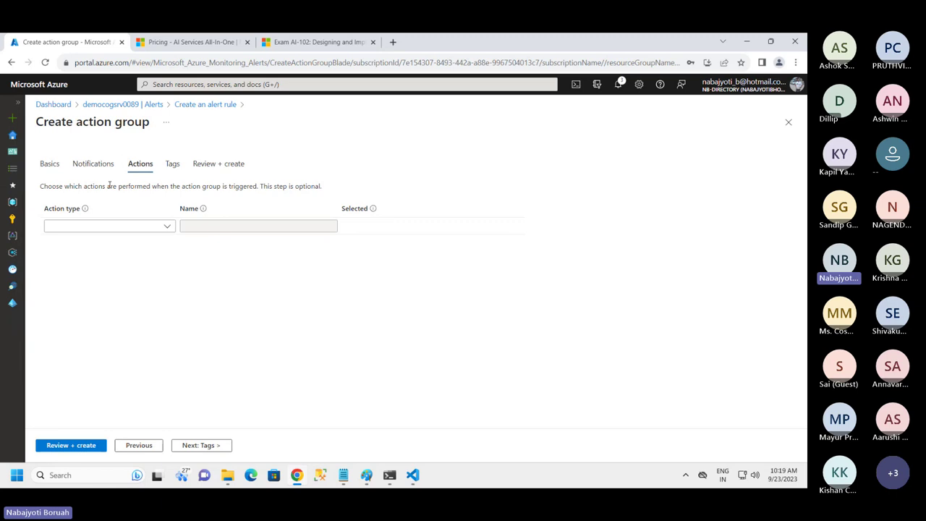
Leave action type empty and create the demo-action-grp action group through Review + create
click(139, 226)
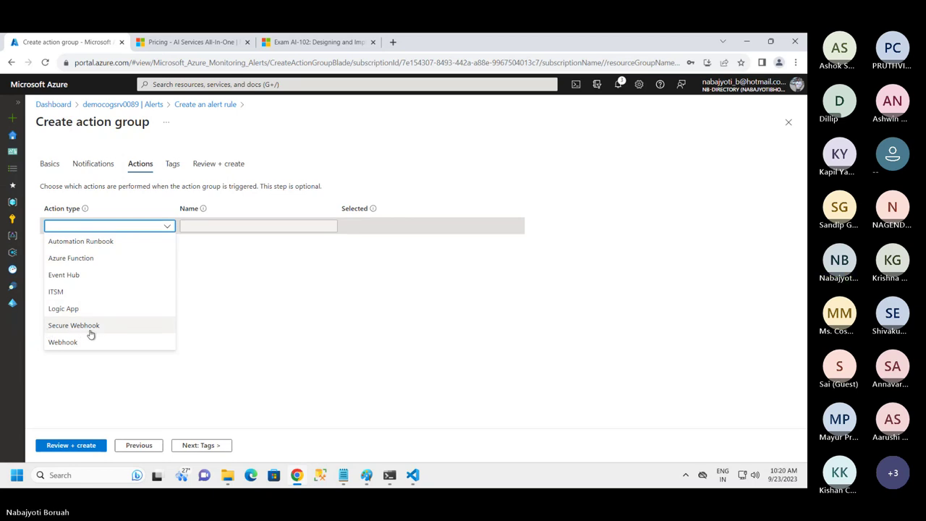
click(392, 292)
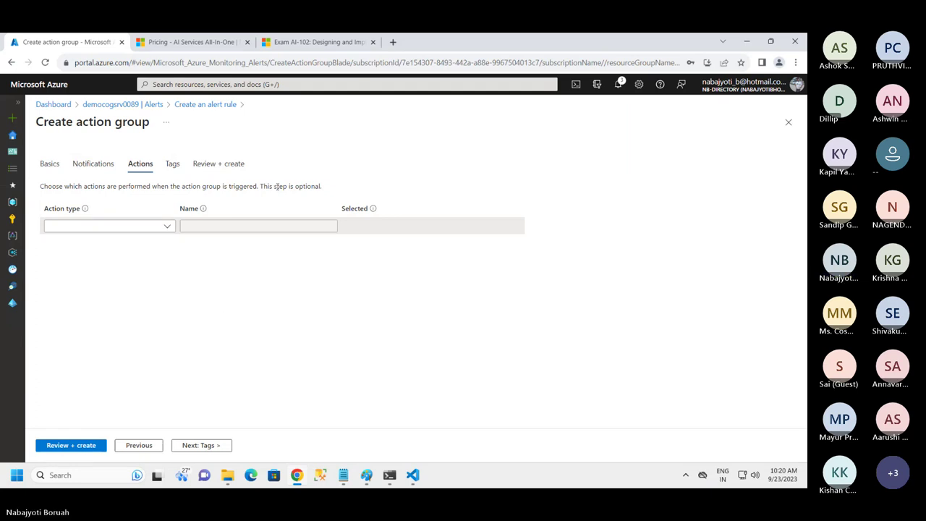
click(202, 445)
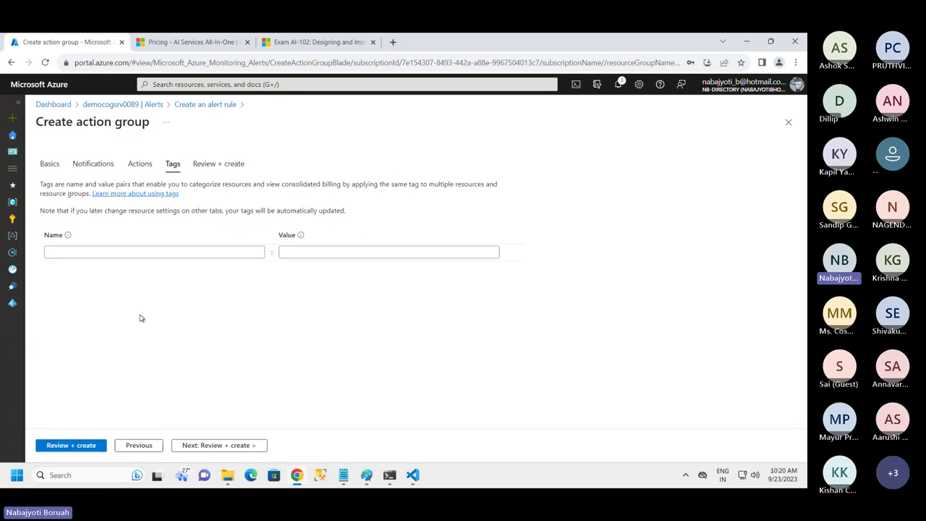
click(224, 445)
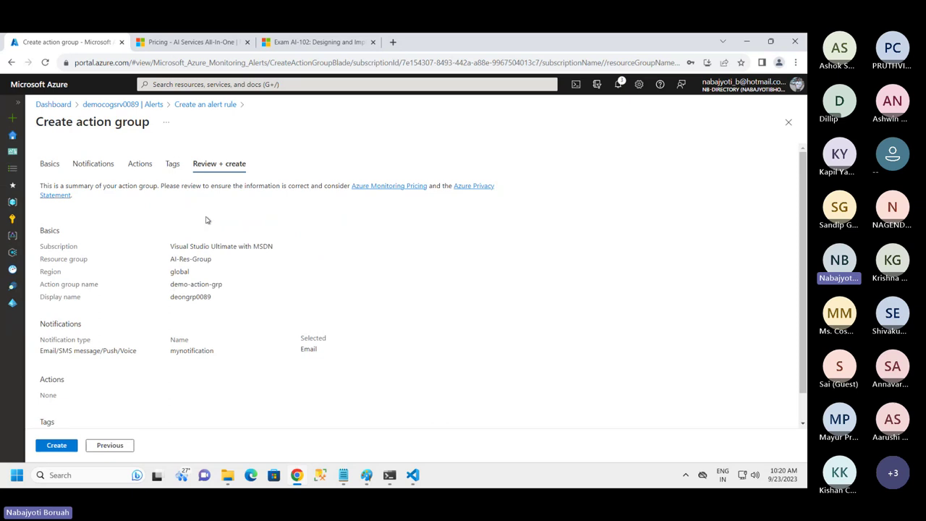
scroll(145, 354, down, 1)
click(60, 445)
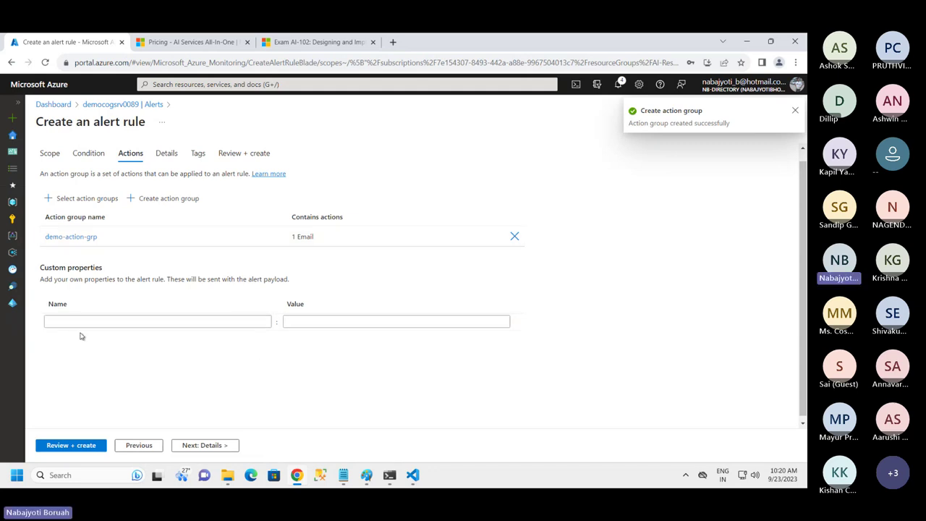
Name the alert rule demo-alert and create it through Review + create
click(205, 445)
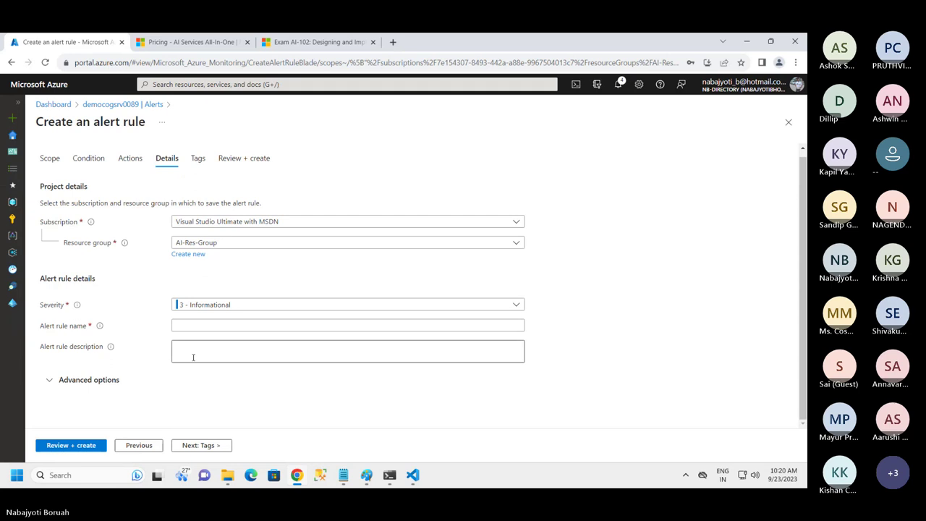
click(191, 327)
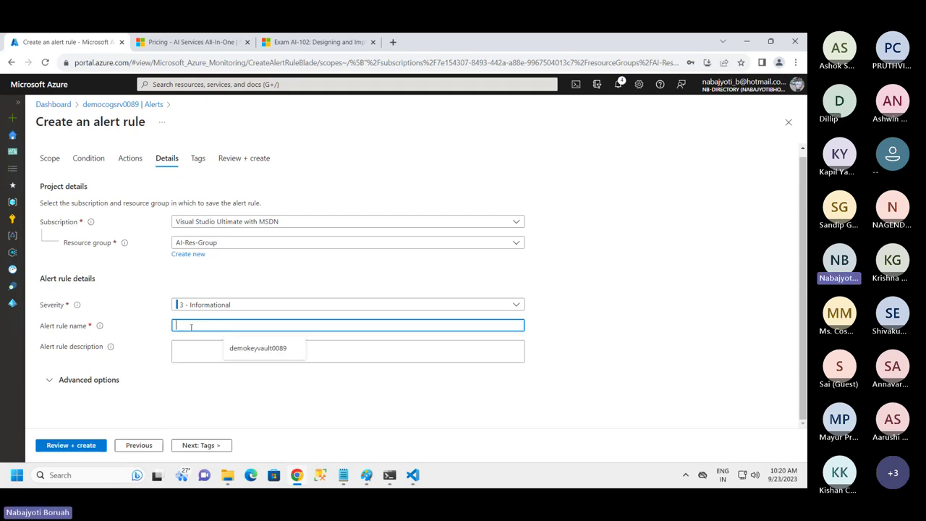
text(demo)
text(-ai)
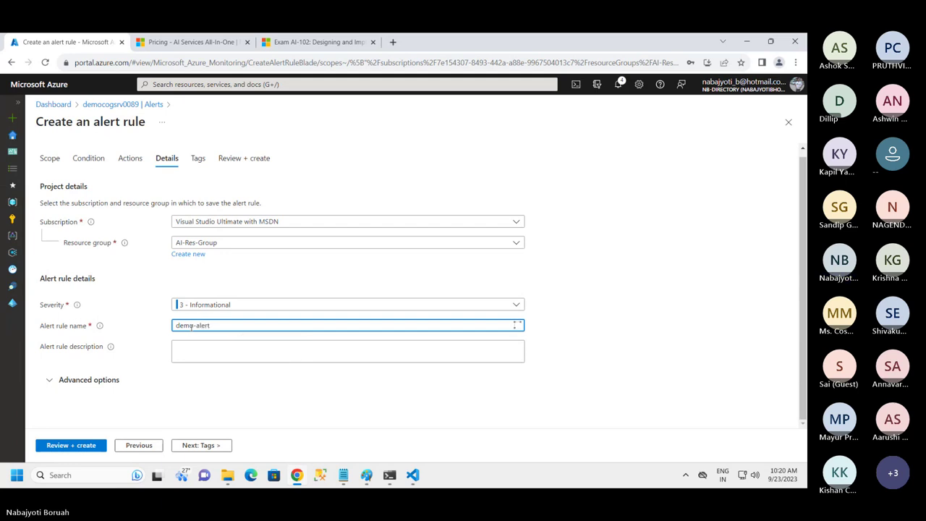
click(200, 445)
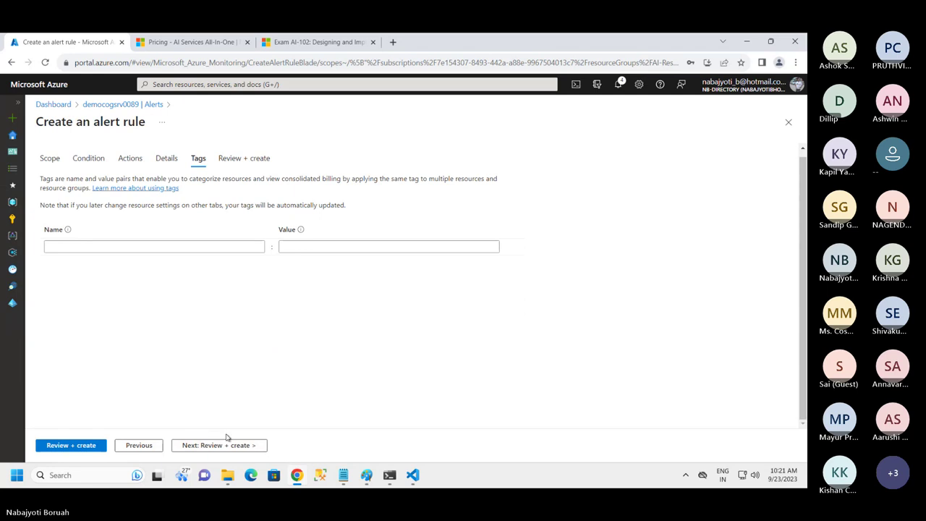
click(223, 445)
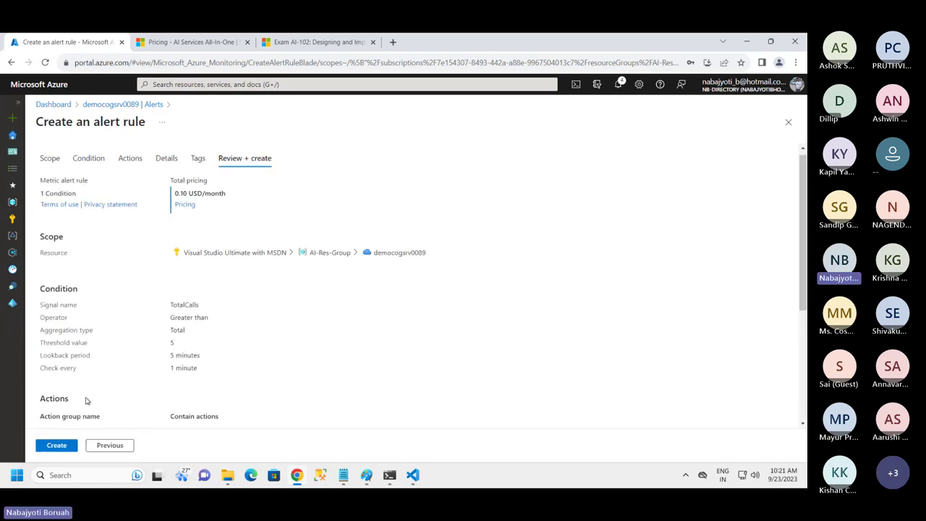
drag(55, 123, 134, 146)
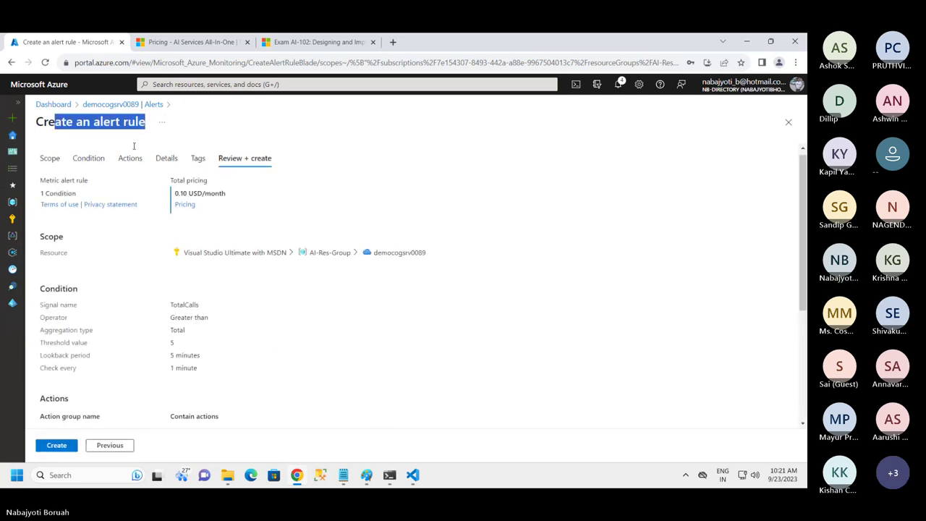
click(57, 443)
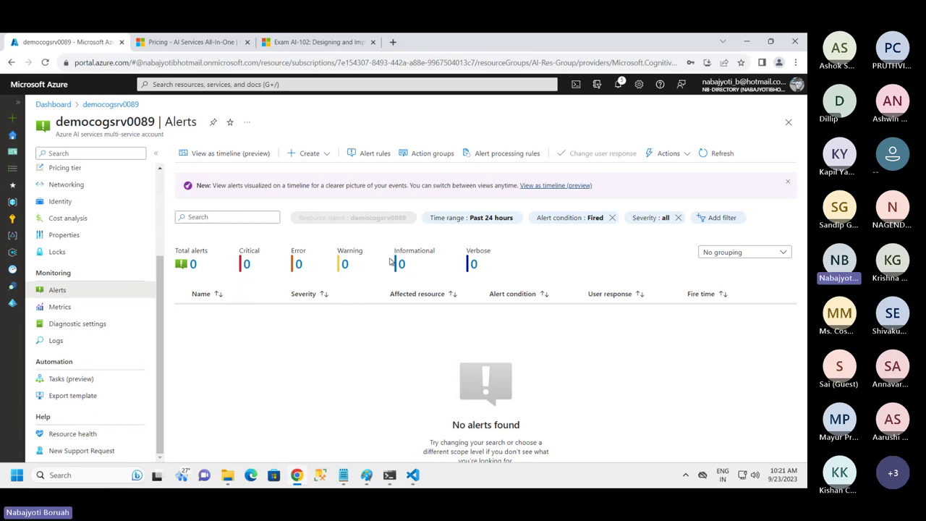
Confirm demo-alert (TotalCalls > 5) shows as Enabled among the alert rules, then switch to PowerShell
click(374, 154)
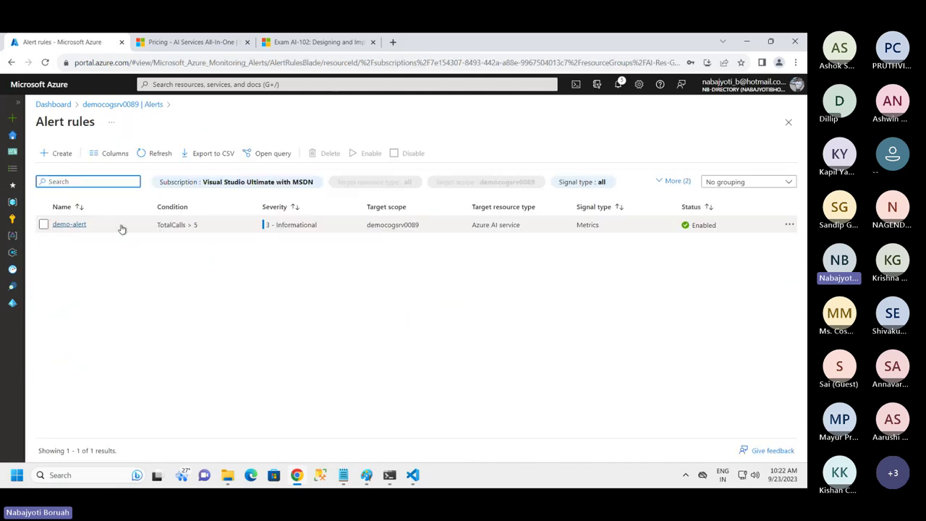
click(789, 224)
click(605, 296)
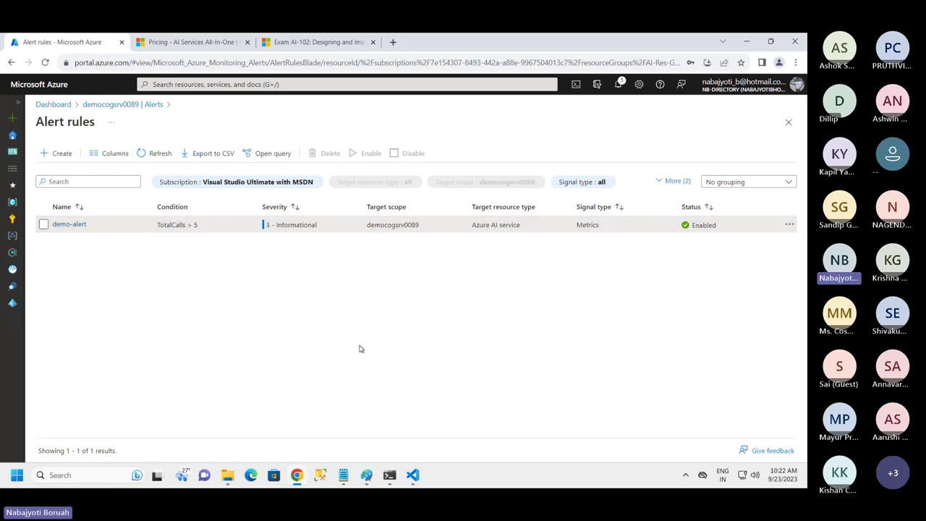
click(390, 475)
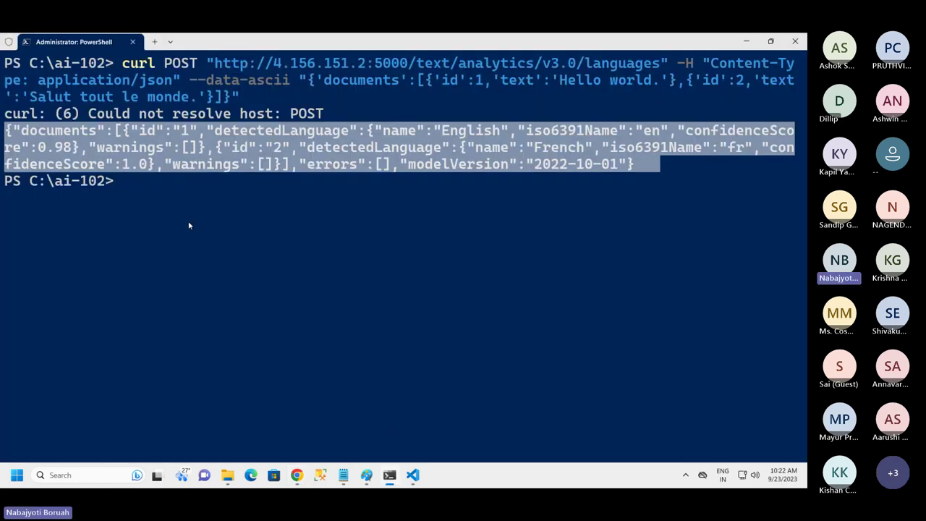
Re-send the curl language-detection POST four more times, each returning English 0.98 and French 1.0
click(181, 199)
key(Up)
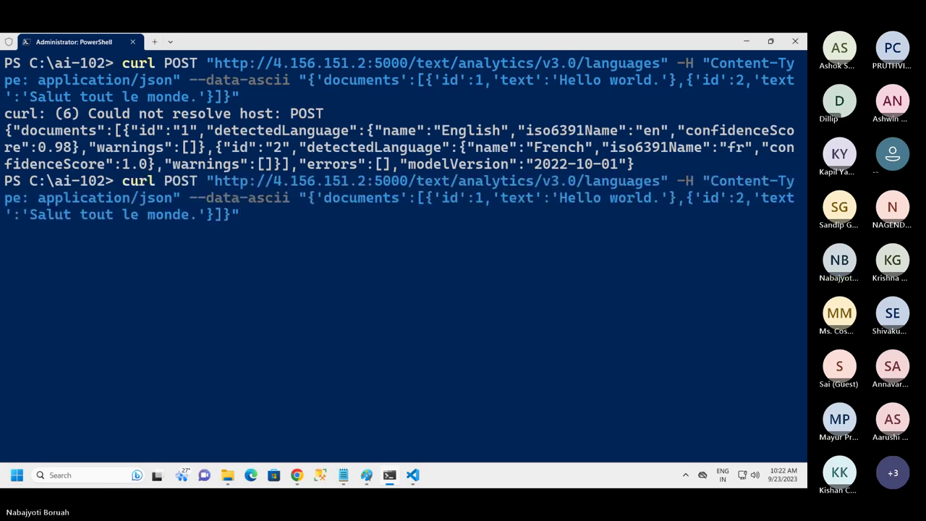
key(Return)
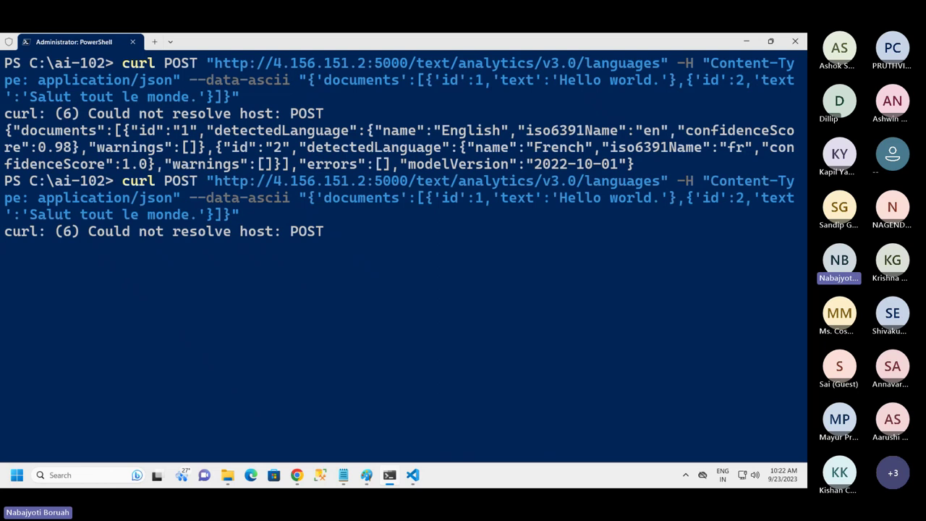
key(Up)
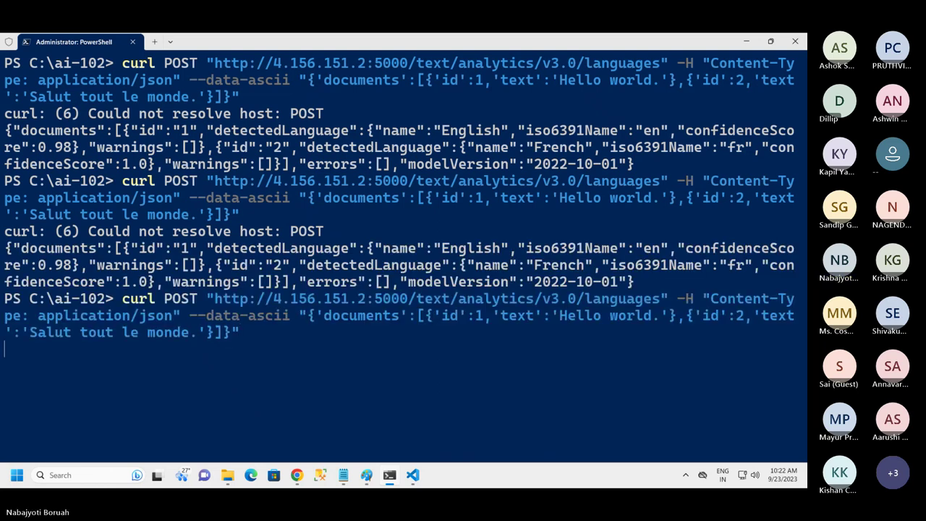
key(Return)
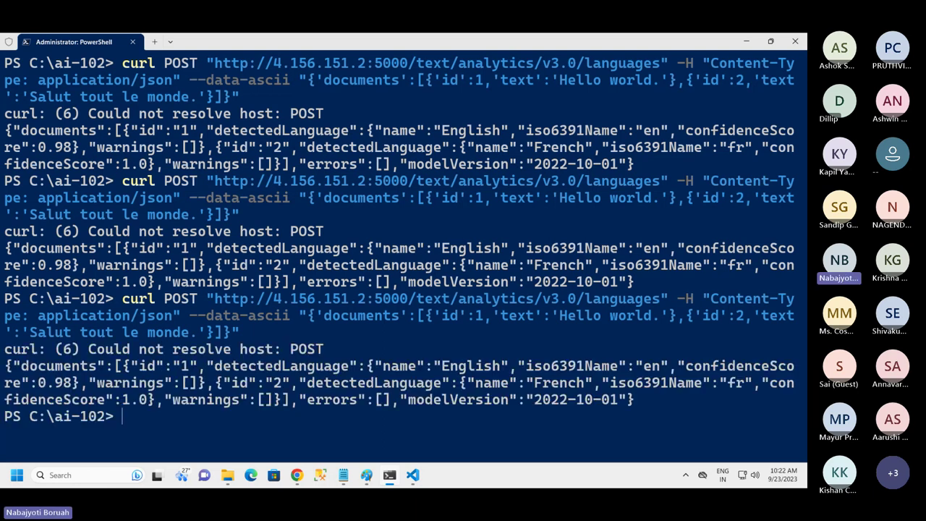
key(Up)
key(Return)
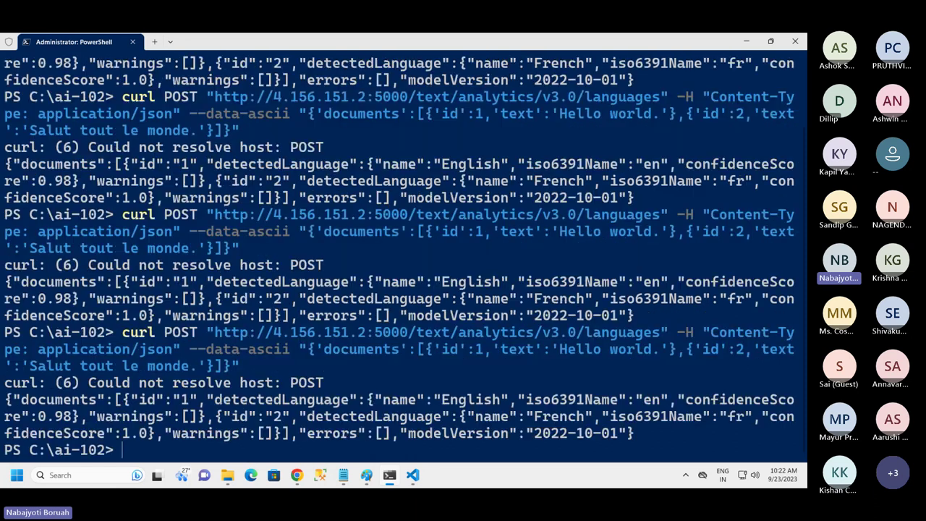
key(Up)
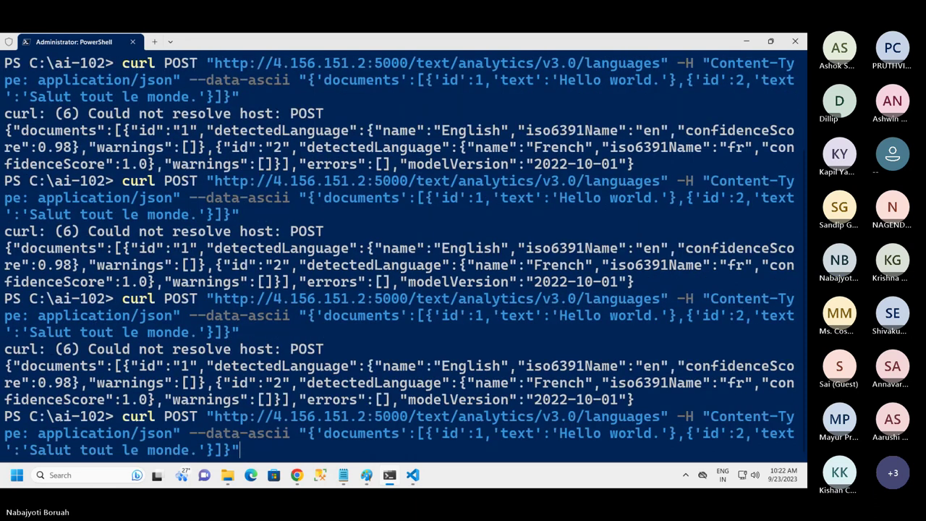
key(Return)
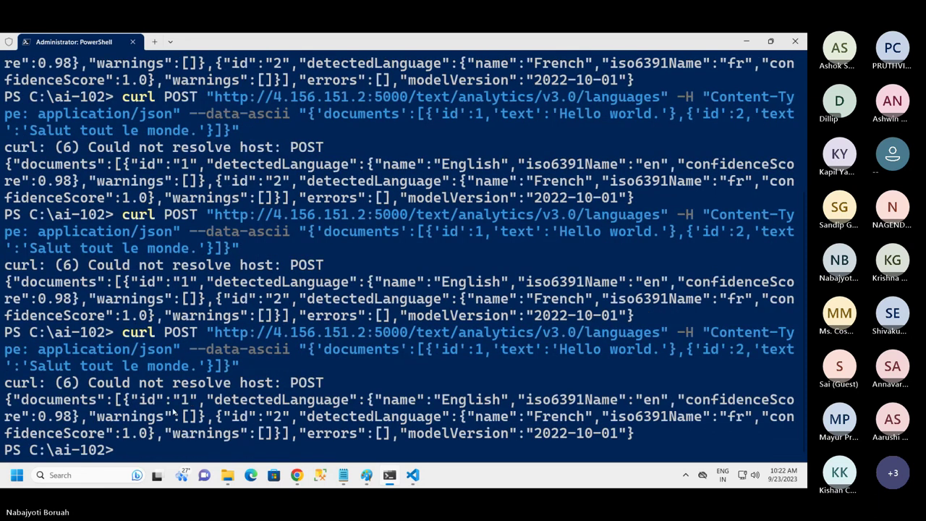
Chart democogsrv0089's Total Calls metric as a Sum, totalling 22 calls with spikes up to 5
click(297, 475)
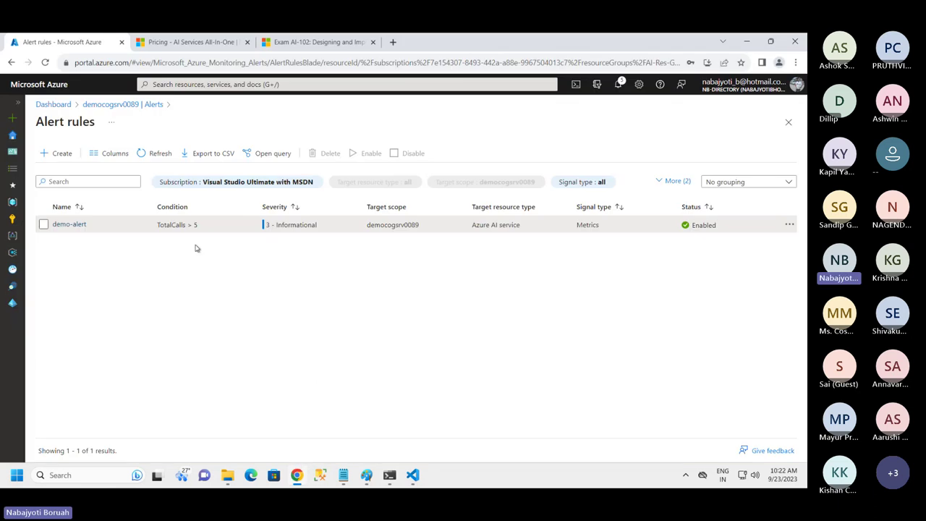
click(788, 121)
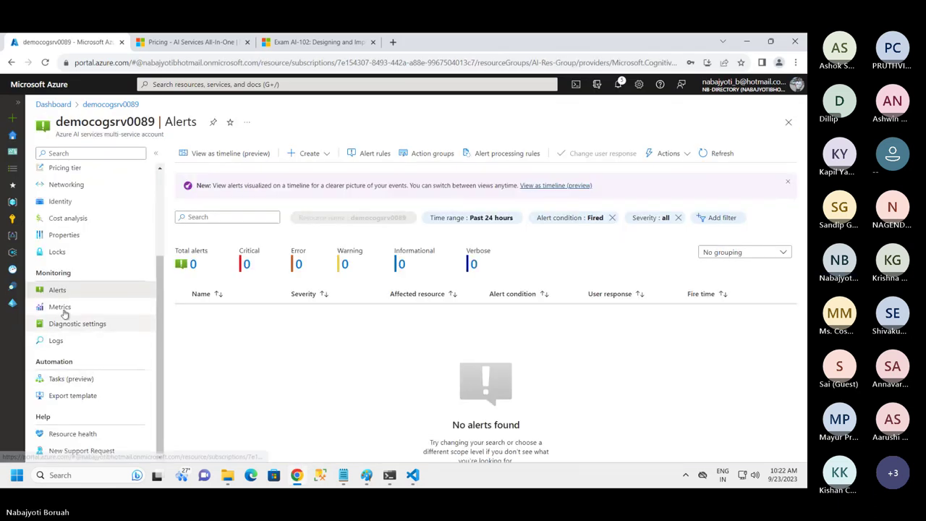
click(60, 307)
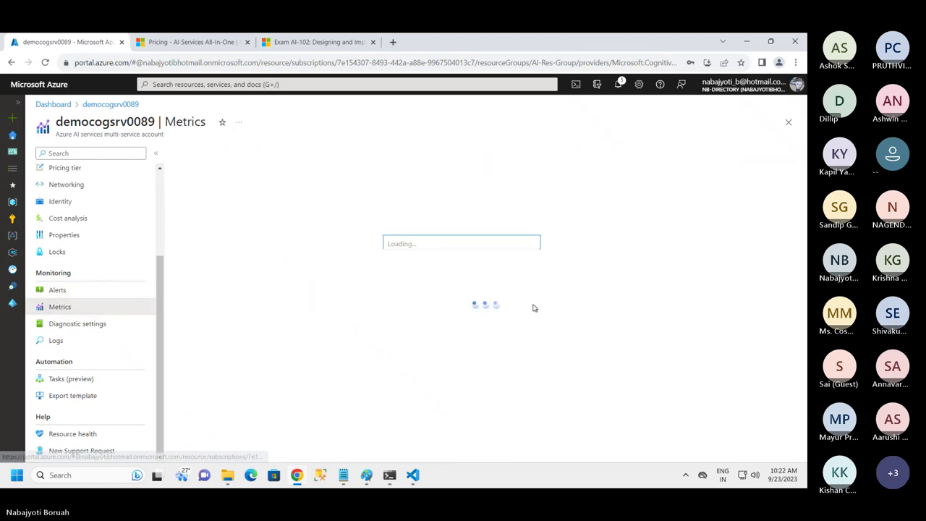
key(Down)
key(Down)
key(Down)
key(Down)
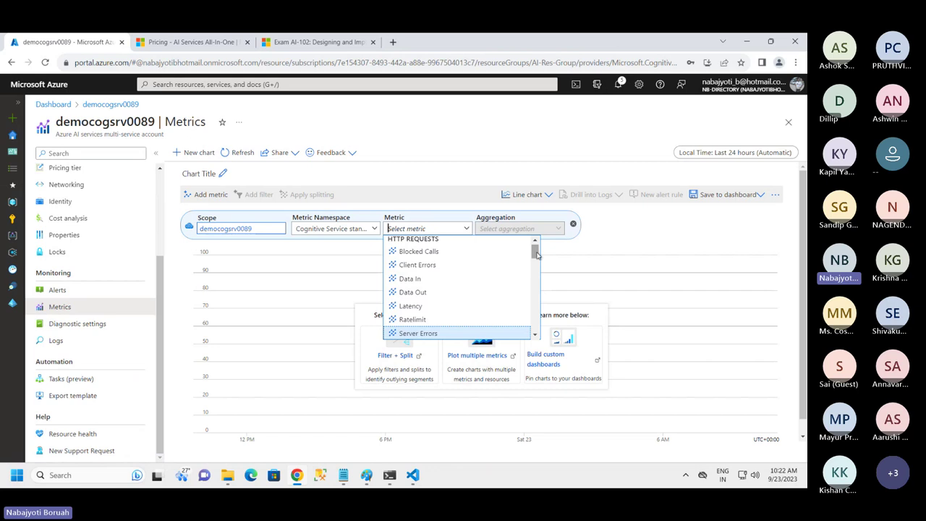
scroll(535, 263, down, 2)
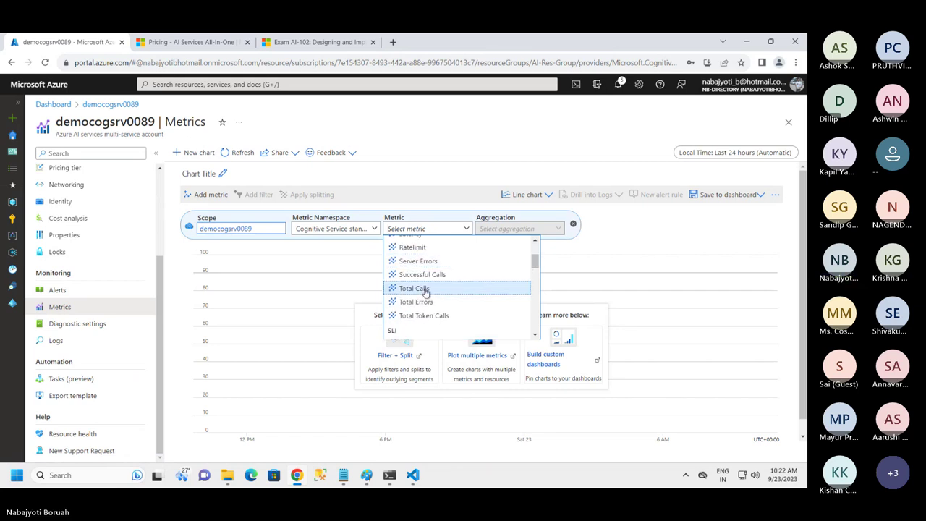
click(421, 293)
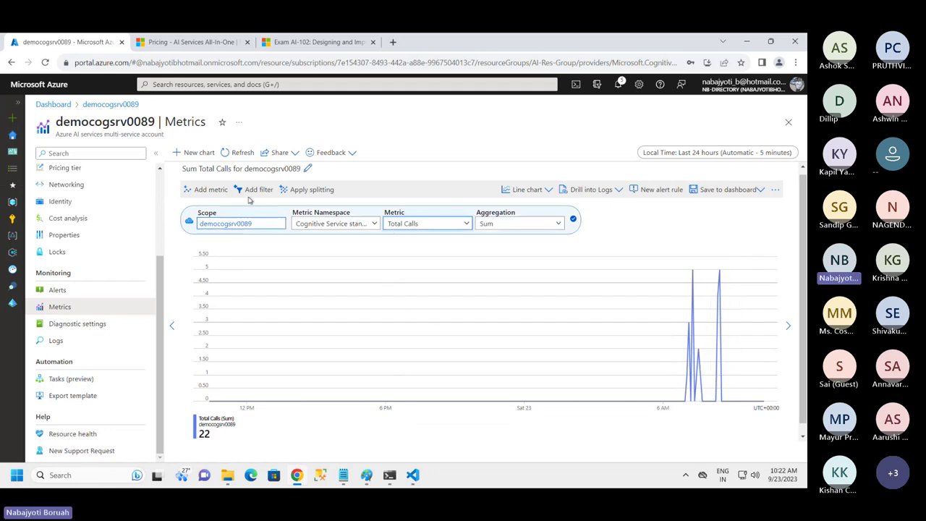
click(241, 154)
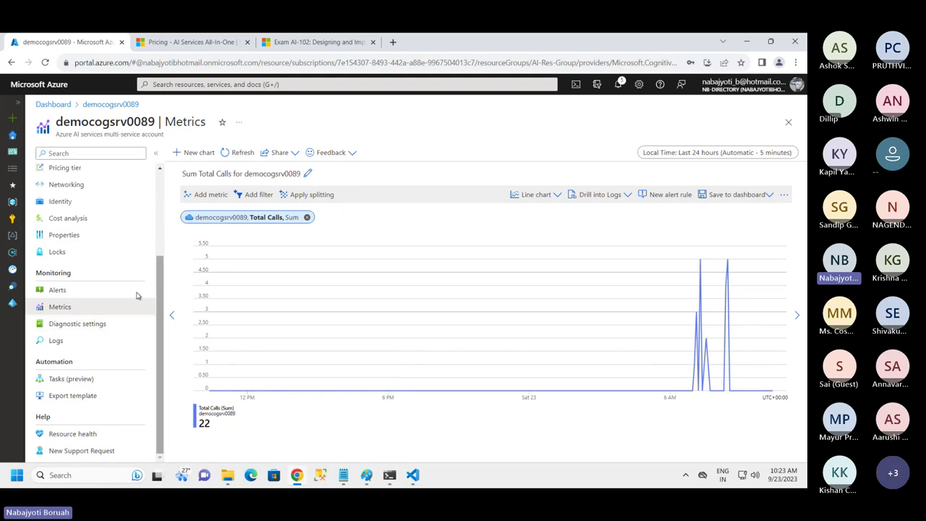
scroll(101, 217, up, 3)
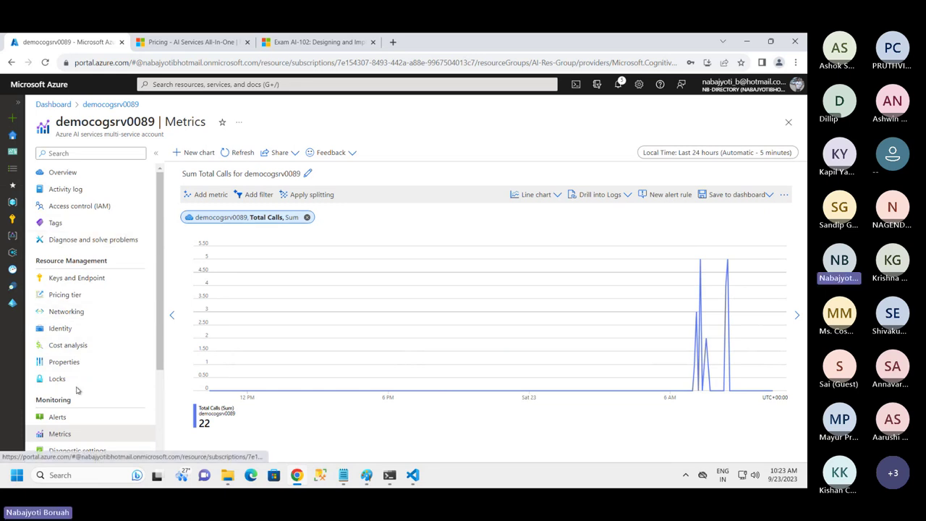
Open demo-alert's details from democogsrv0089's alert rules and review its TotalCalls > 5 condition
click(60, 418)
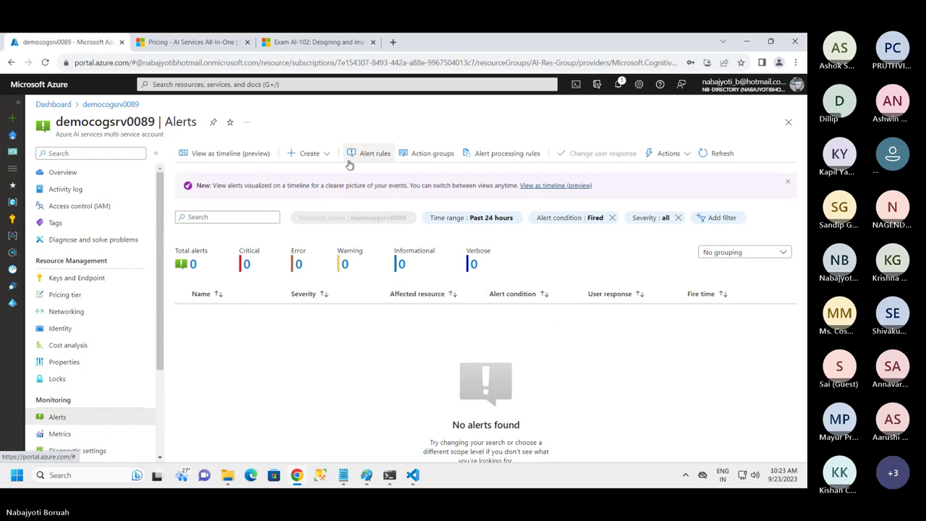
click(374, 155)
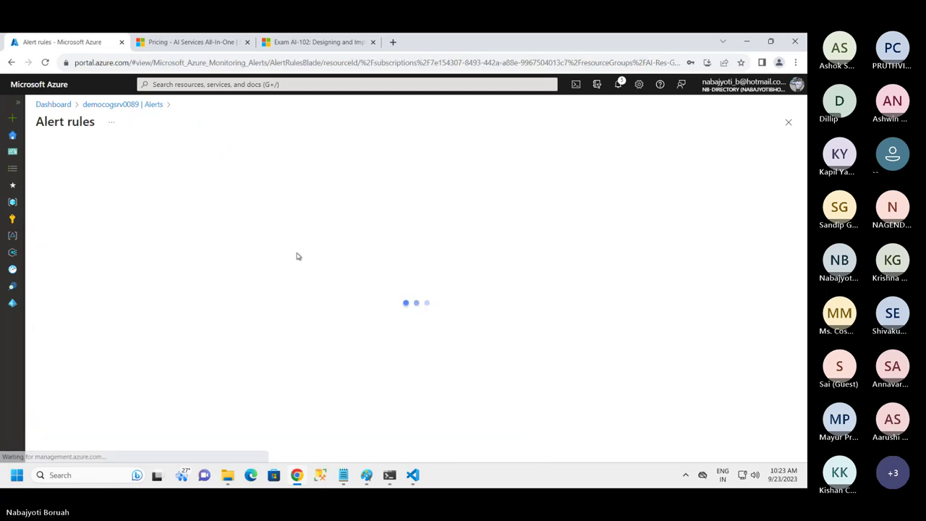
click(76, 225)
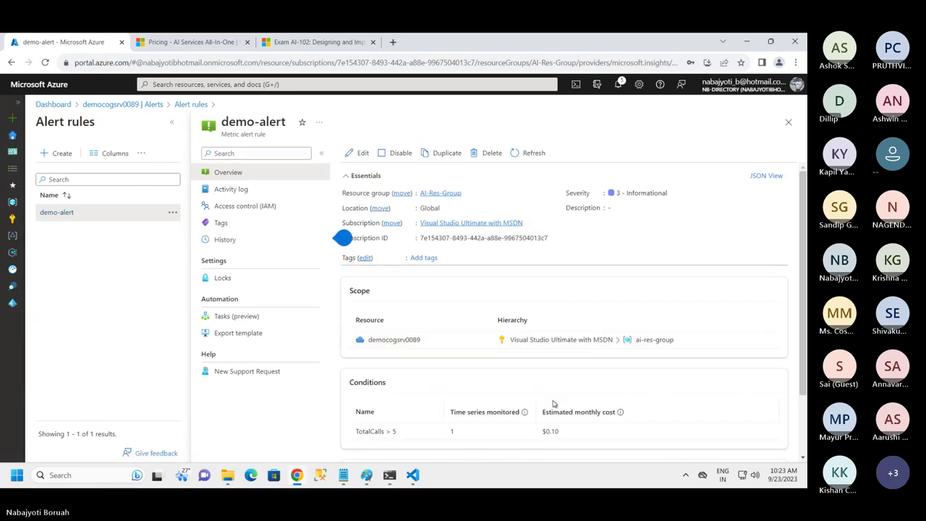
scroll(579, 400, down, 1)
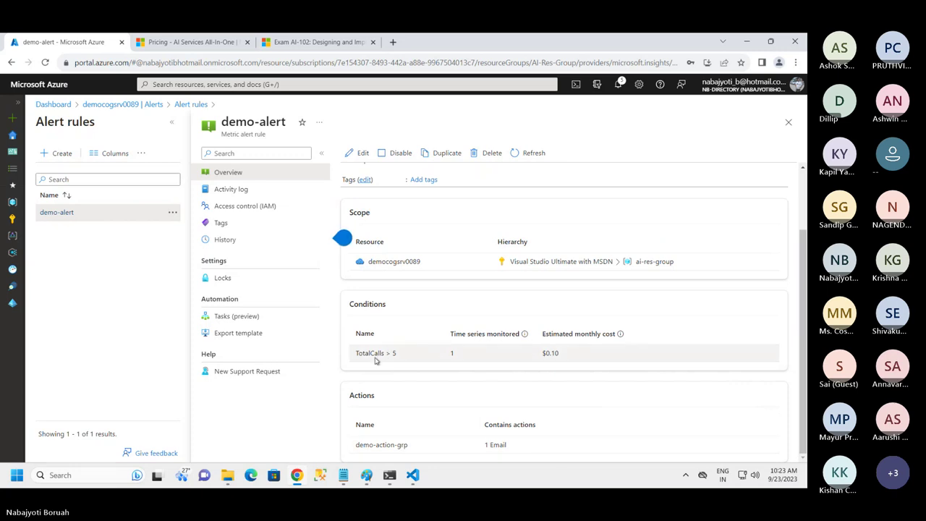
drag(363, 353, 413, 354)
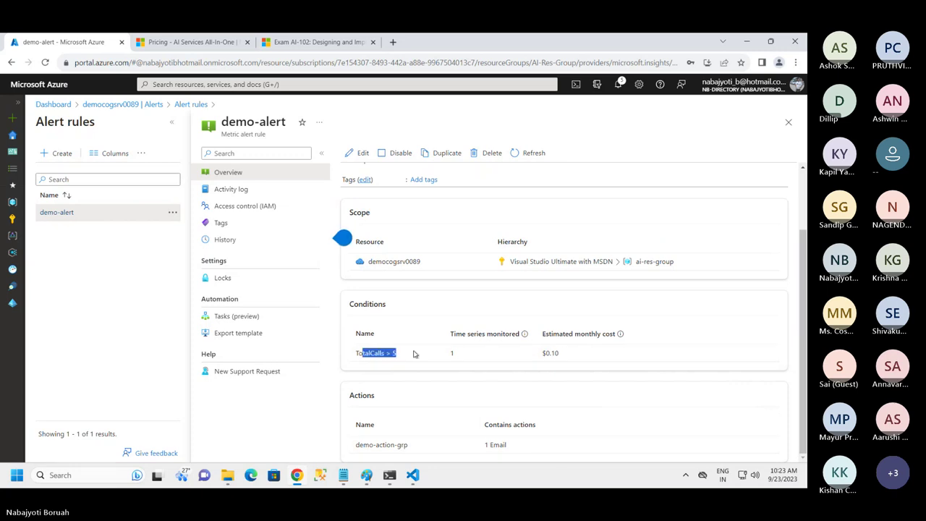
click(456, 356)
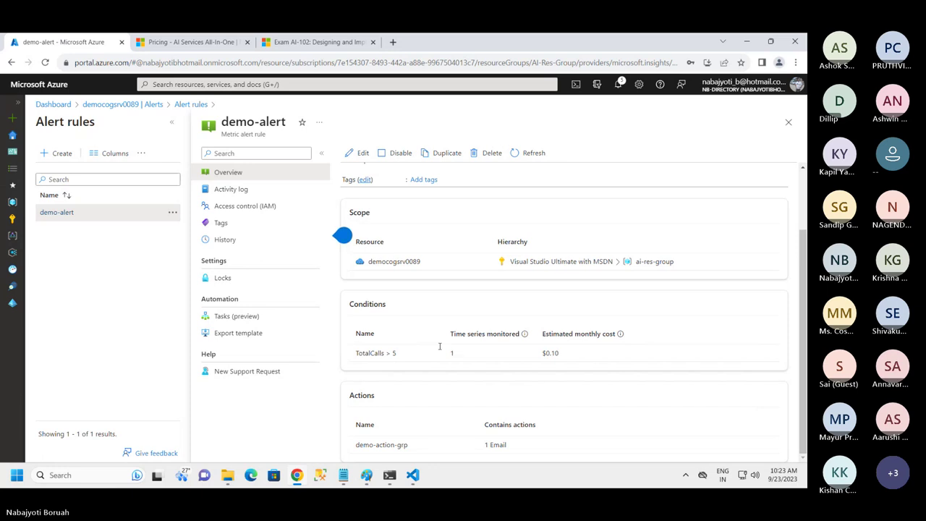
View demo-alert's history over the Last 24 hours, then close the History blade
click(227, 241)
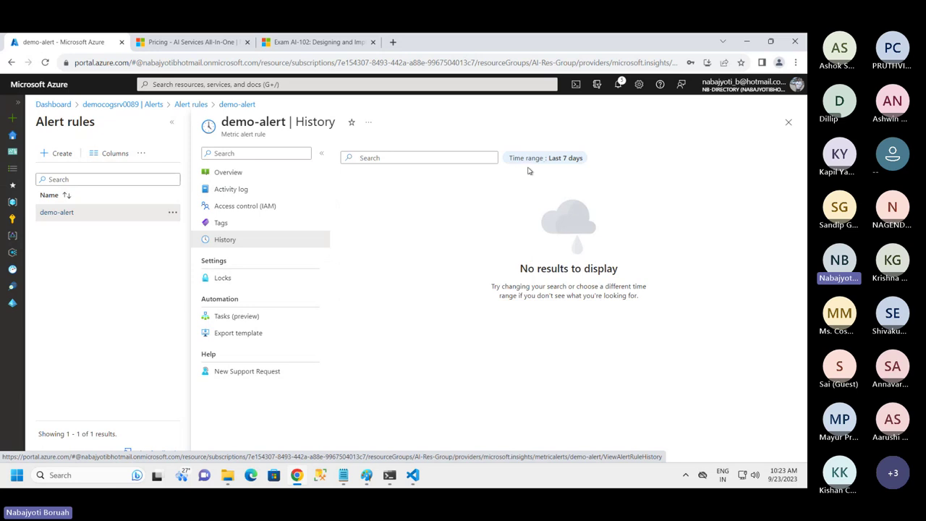
click(544, 161)
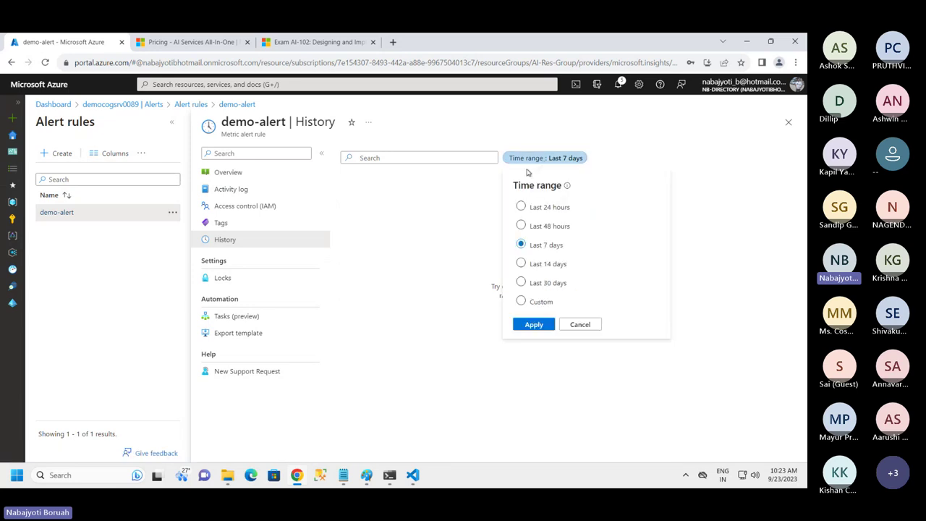
click(521, 207)
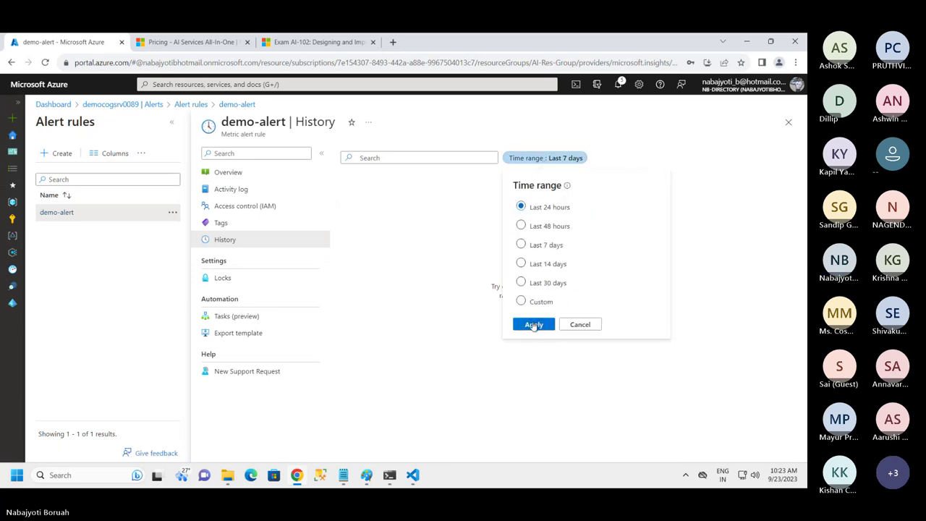
click(534, 326)
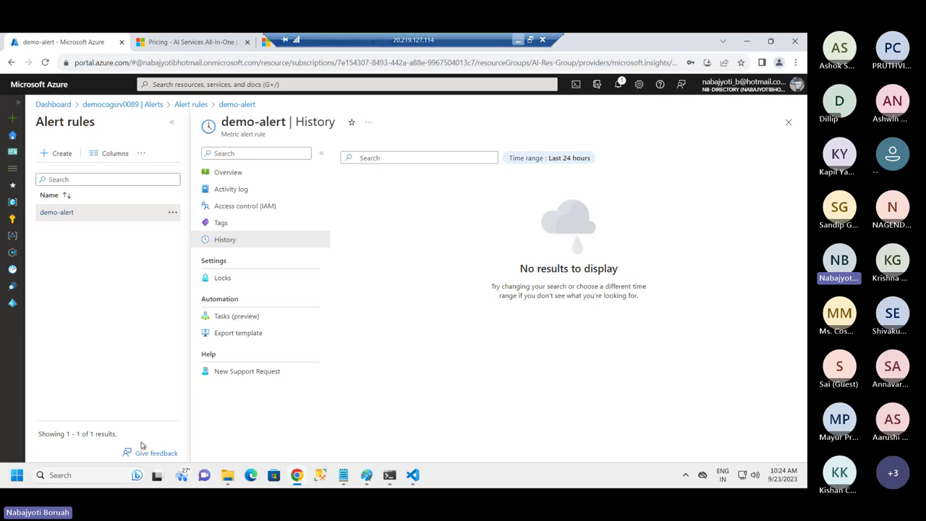
click(788, 122)
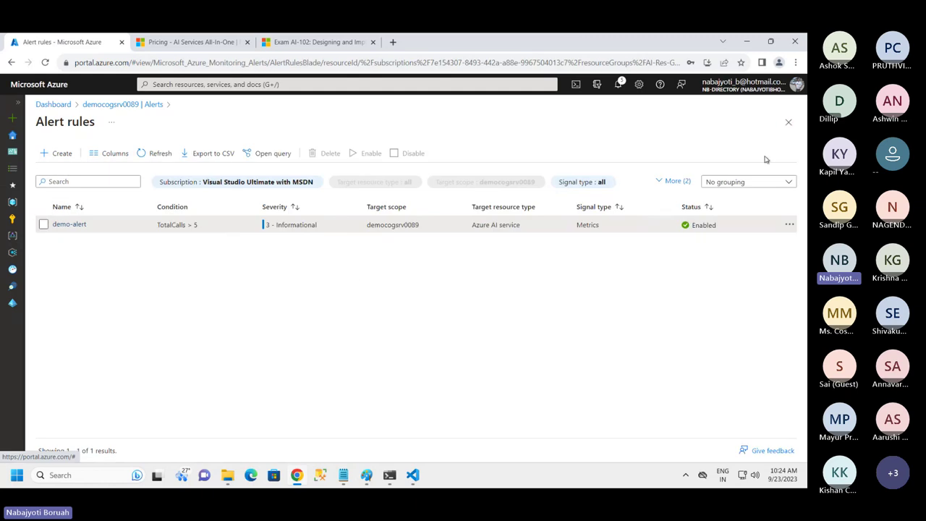
Close the Alert rules blade to return to democogsrv0089's Alerts page
click(789, 123)
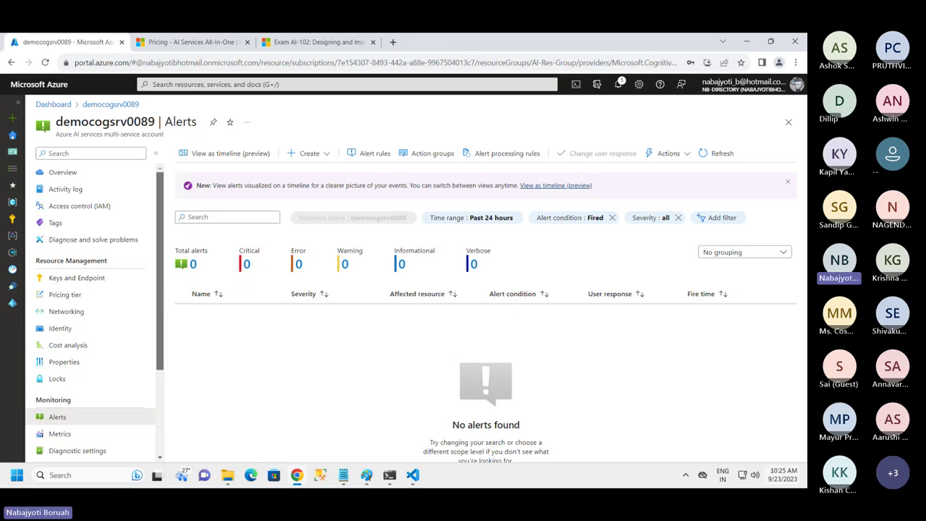
In the Notepad notes, highlight the Resource-Group, Cognitive service, .NET SDK and rest(http) Client agenda lines
click(344, 474)
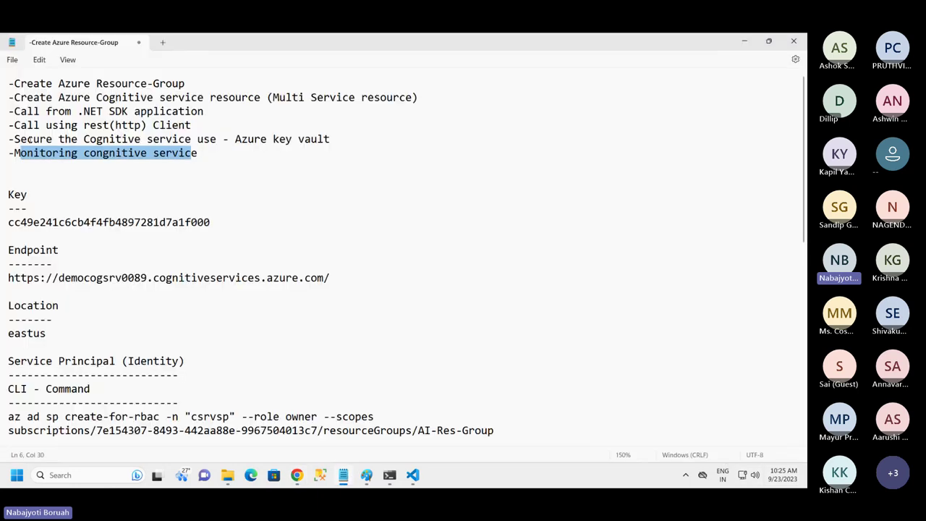
drag(15, 84, 216, 162)
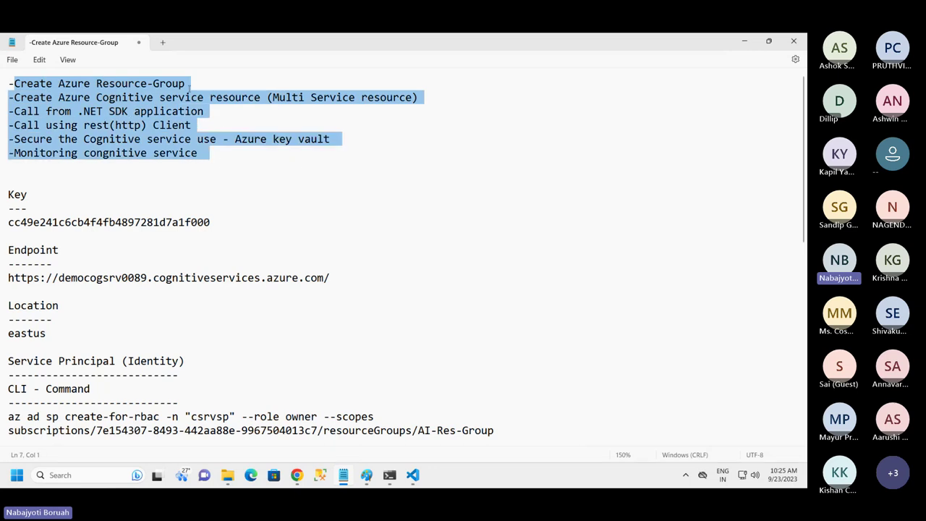
drag(187, 84, 2, 84)
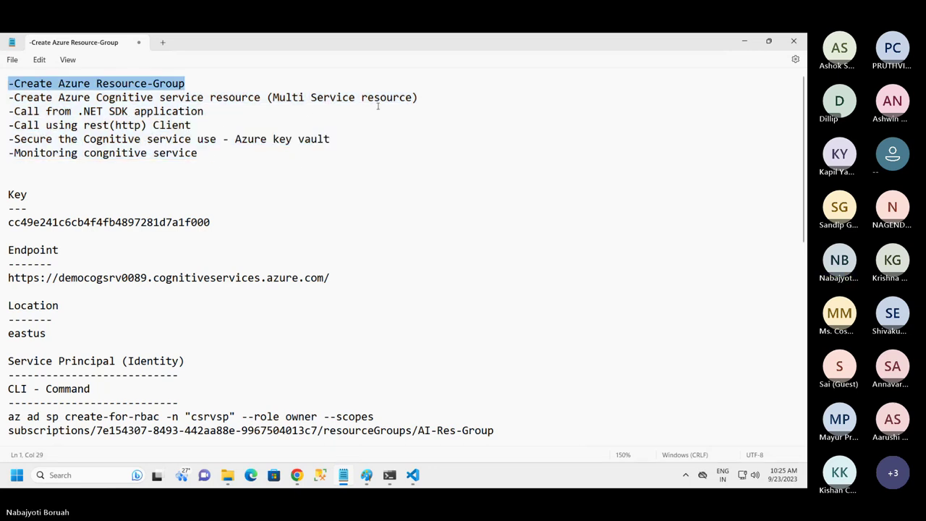
drag(434, 98, 4, 98)
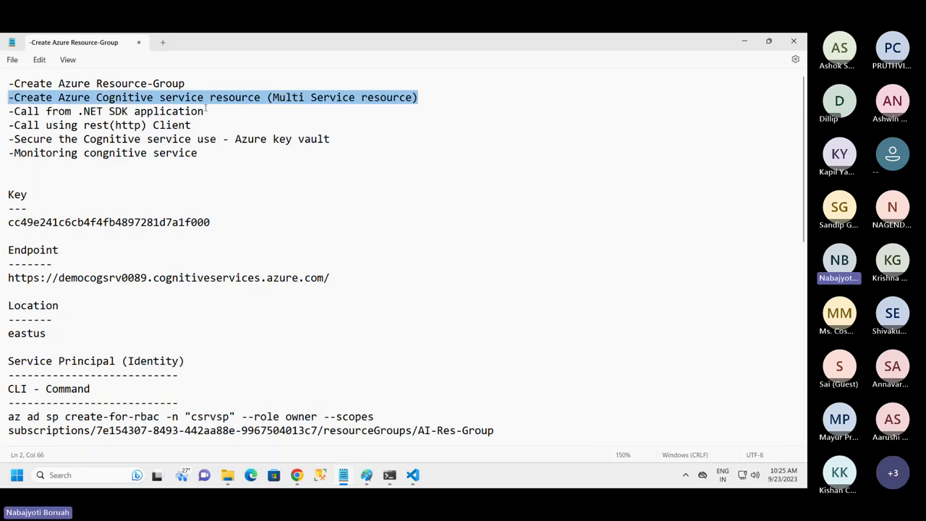
drag(207, 110, 6, 112)
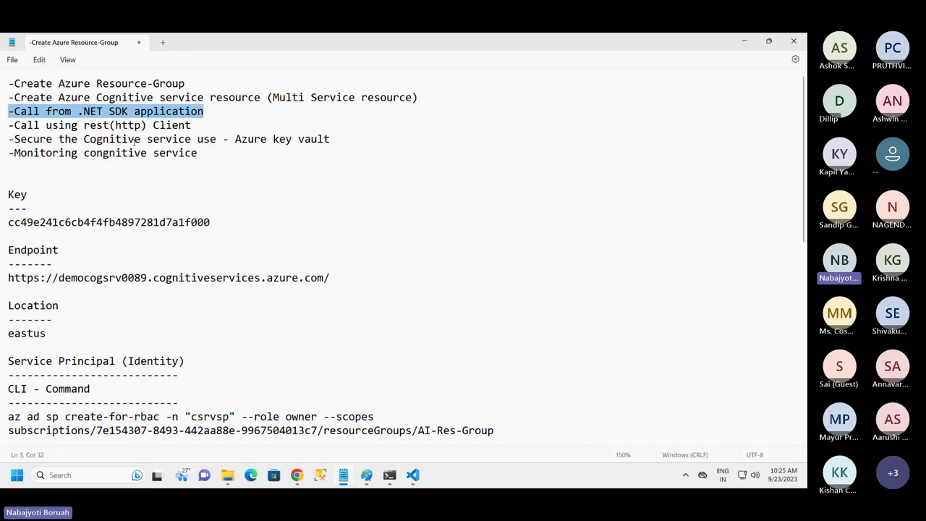
drag(211, 125, 6, 126)
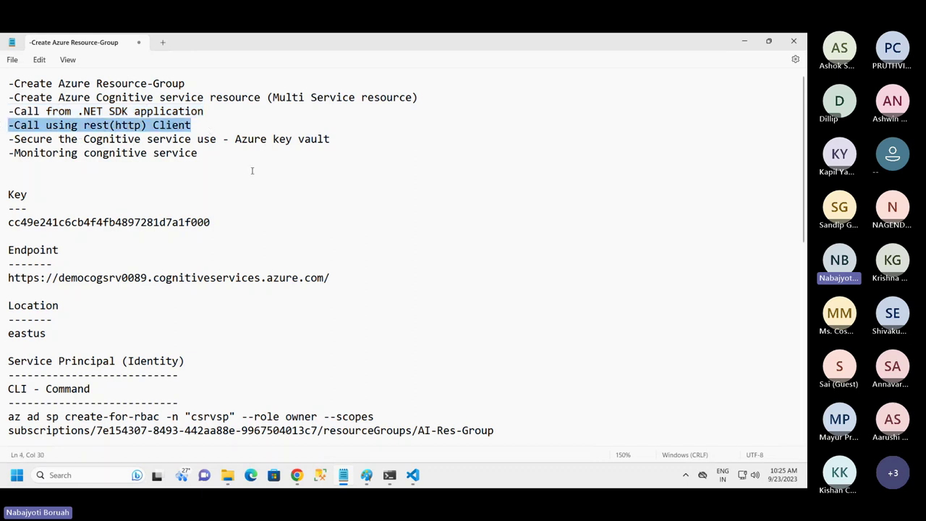
Highlight the Azure key vault and Monitoring cognitive service agenda lines, then clear the selection
drag(337, 139, 6, 139)
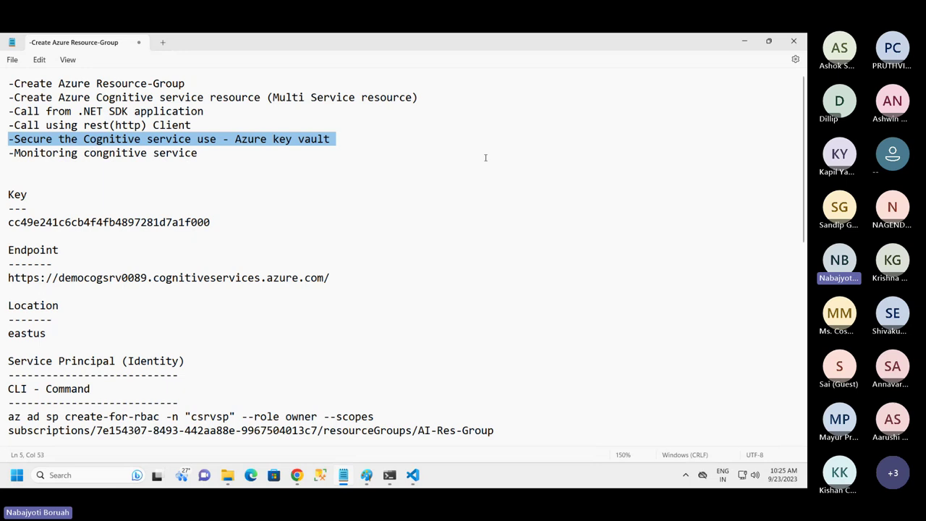
click(234, 154)
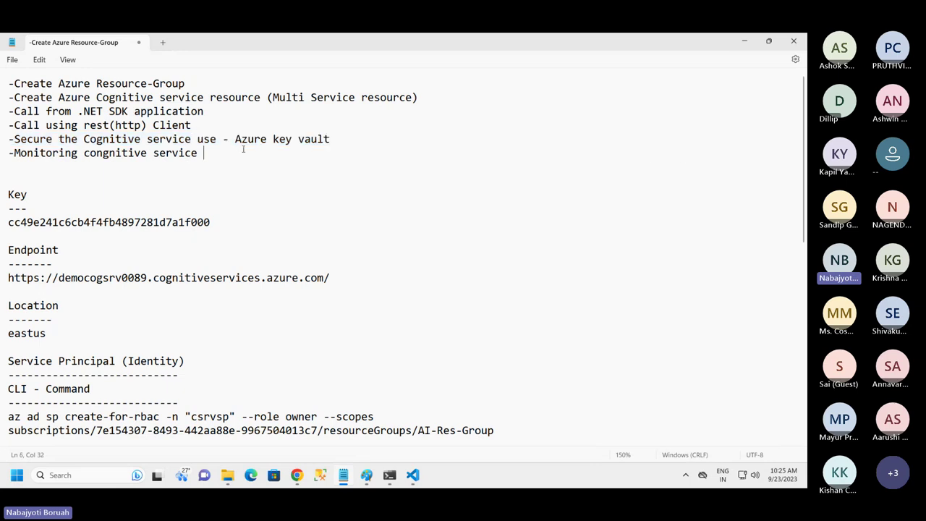
drag(340, 129, 9, 139)
click(337, 139)
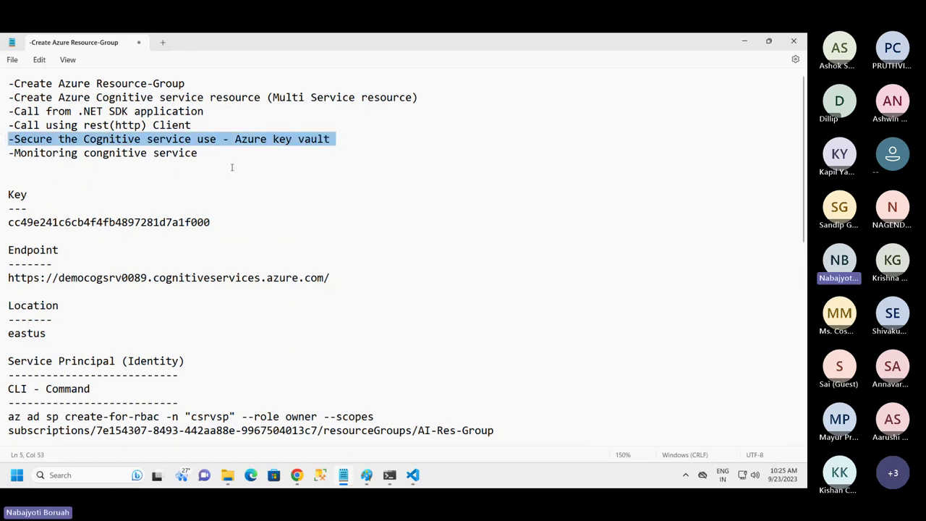
click(311, 164)
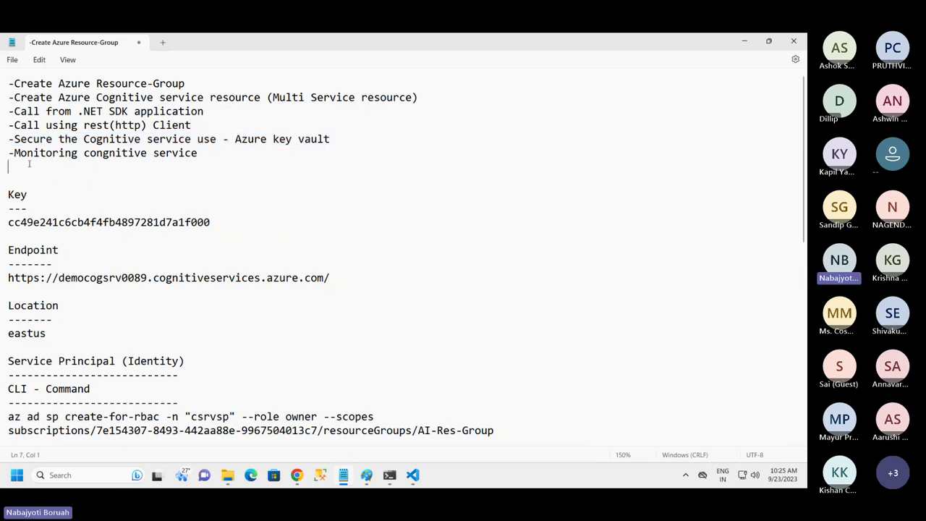
drag(29, 163, 14, 153)
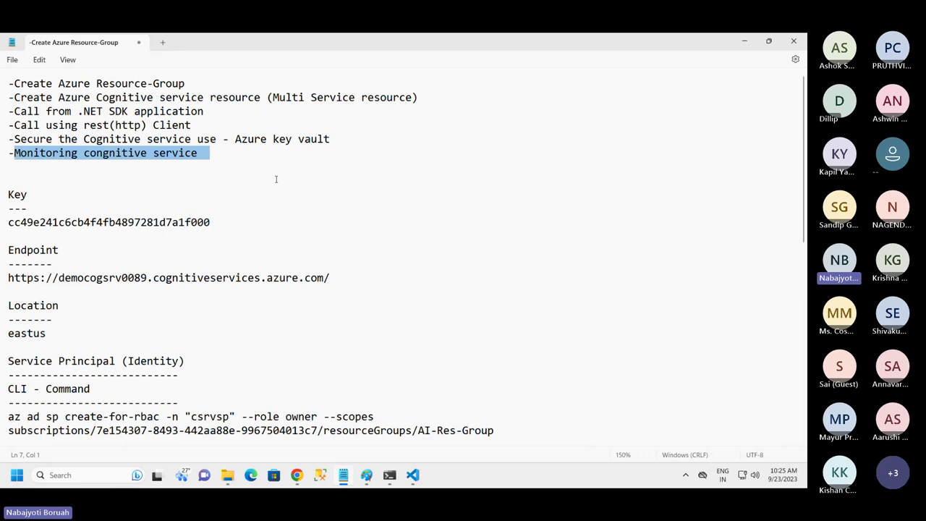
click(105, 174)
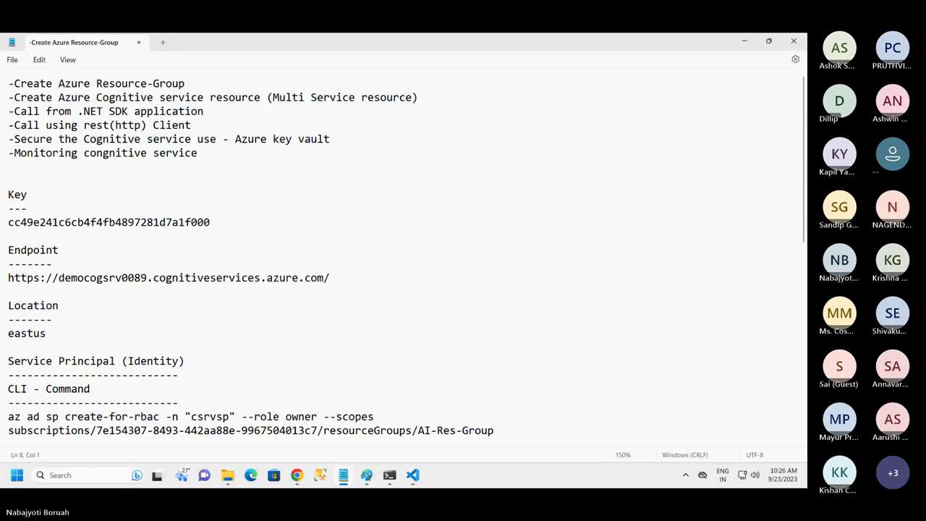
mouse_move(606, 37)
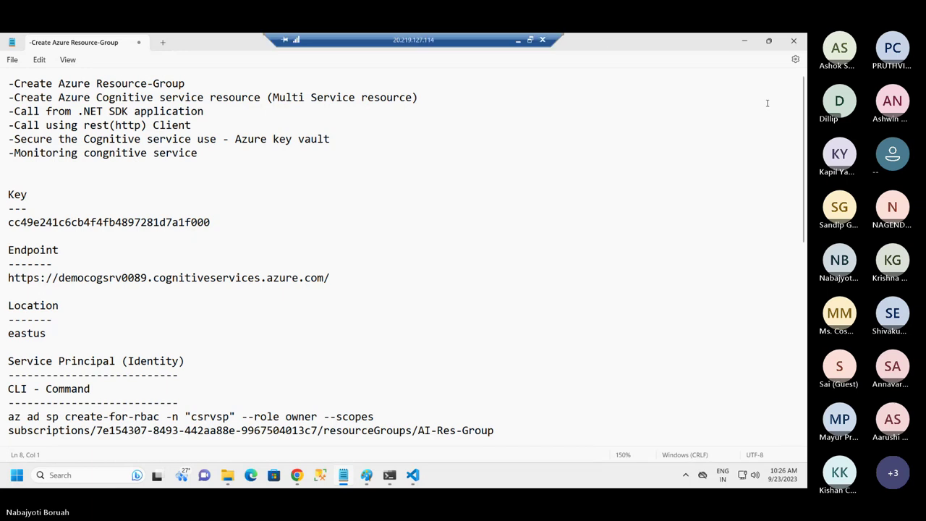
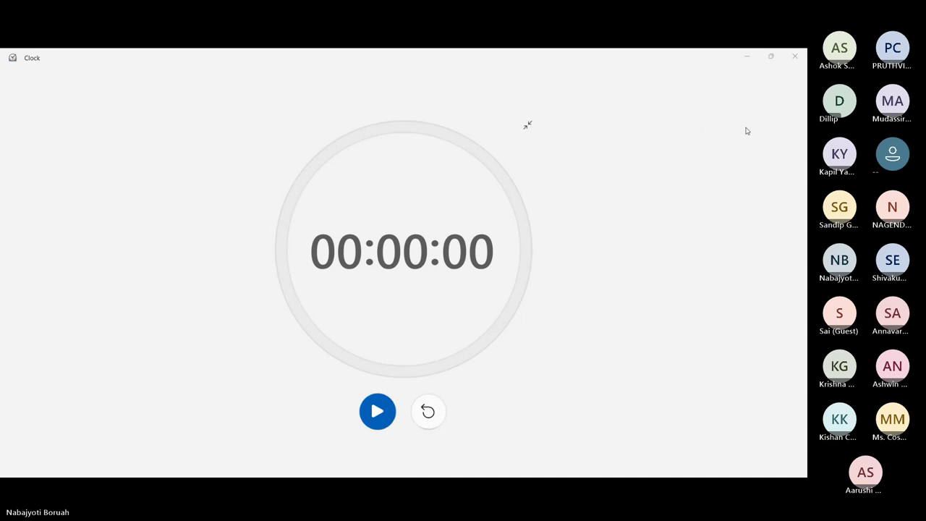
Close the Clock stopwatch window to reveal the keyvault_client project in VS Code
click(794, 56)
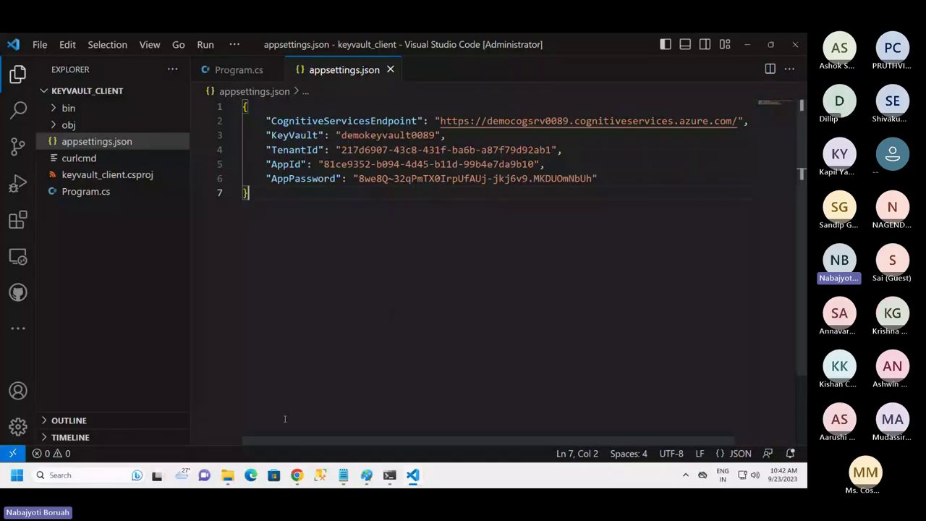
In the Azure portal, open the Access policies page of the demokeyvault0089 key vault
click(297, 475)
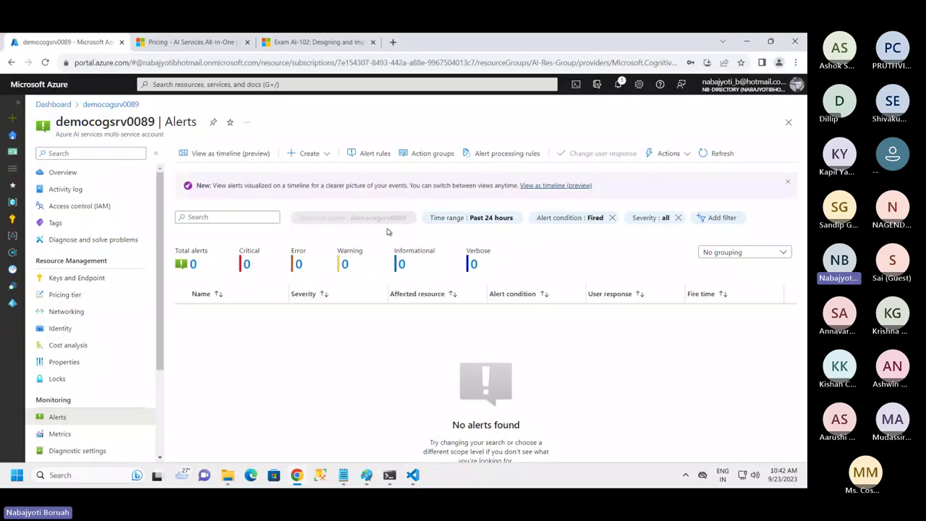
click(789, 122)
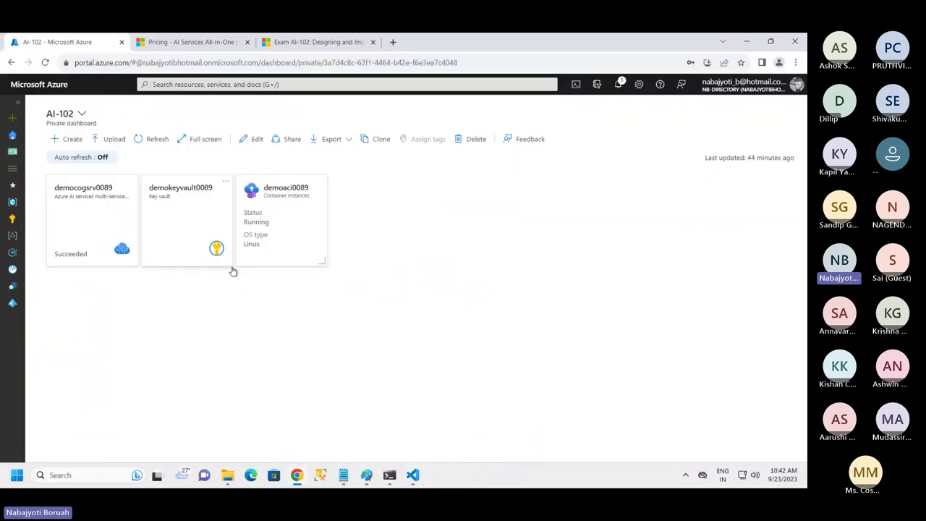
click(183, 224)
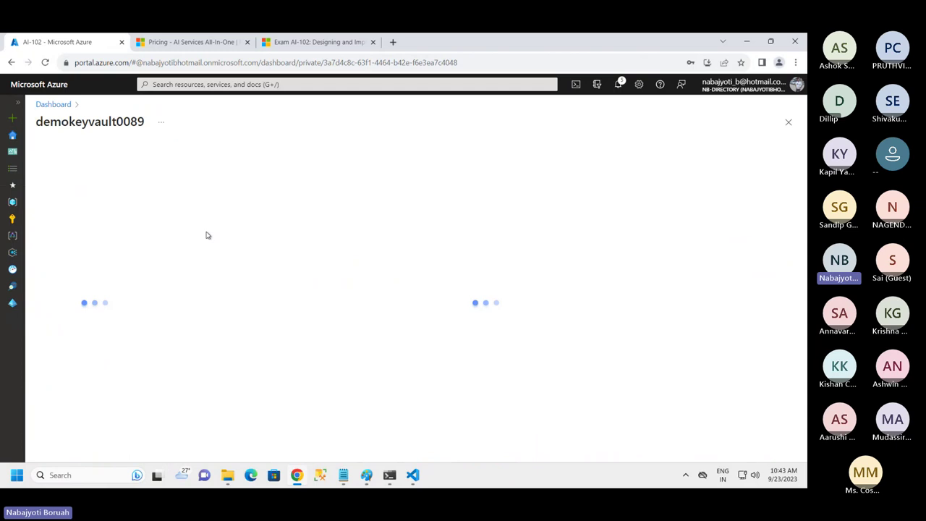
click(85, 259)
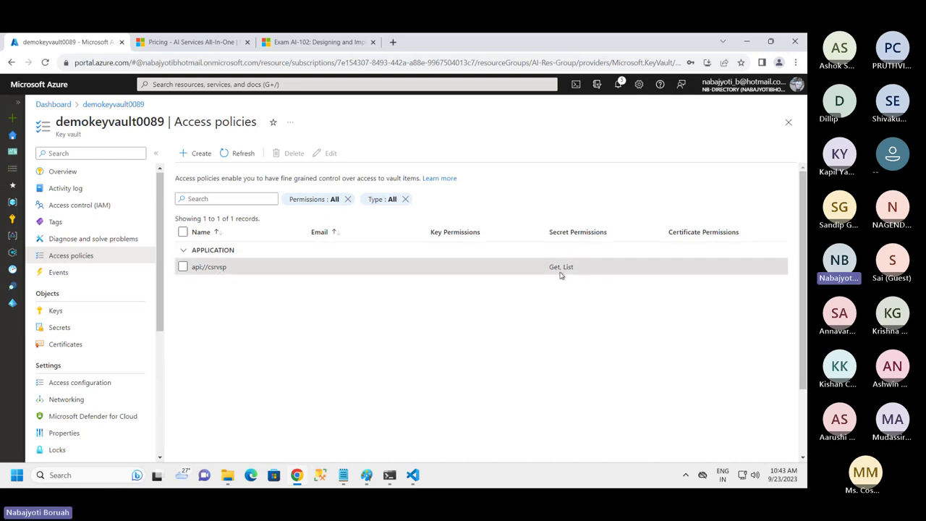
Highlight the Get, List secret permissions and the api://csrvsp application name
drag(550, 269, 502, 306)
click(487, 314)
drag(196, 267, 259, 297)
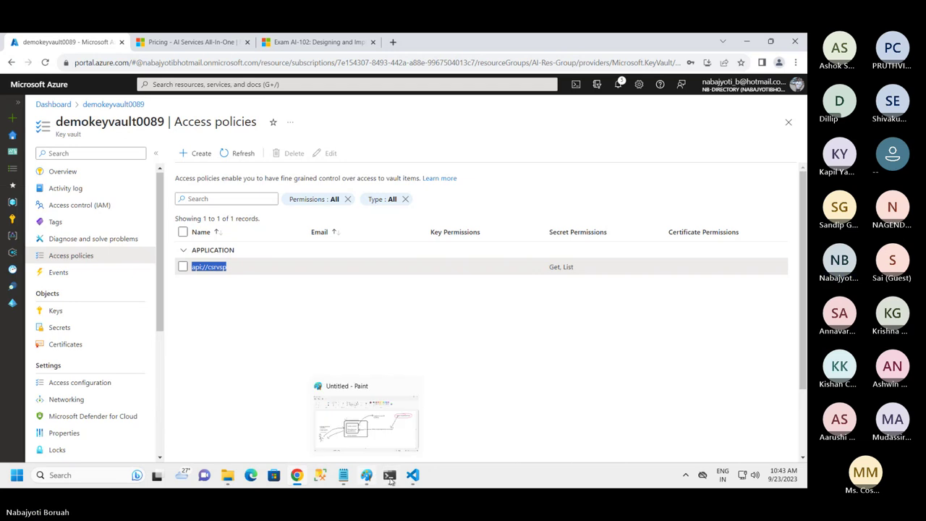
In Notepad, delete the az ad sp show and az keyvault set-policy command lines
mouse_move(389, 478)
click(345, 477)
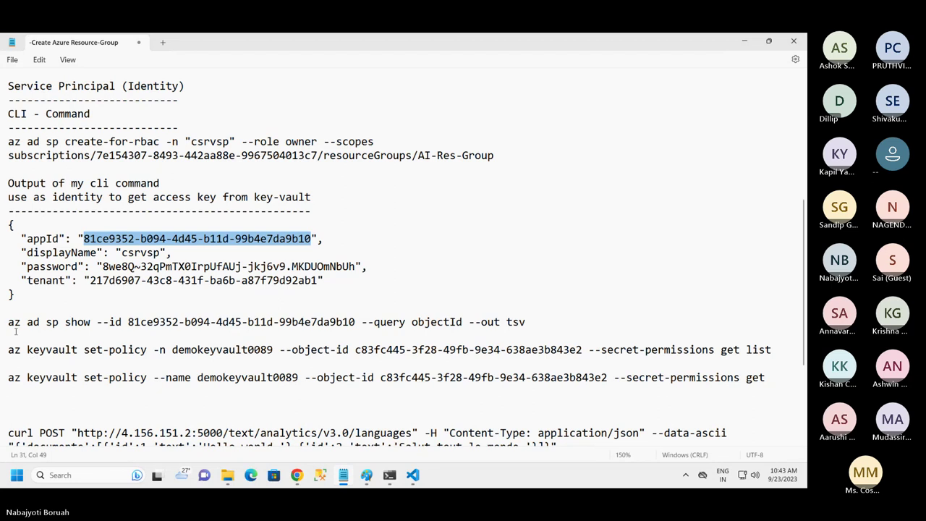
drag(8, 322, 310, 393)
key(Delete)
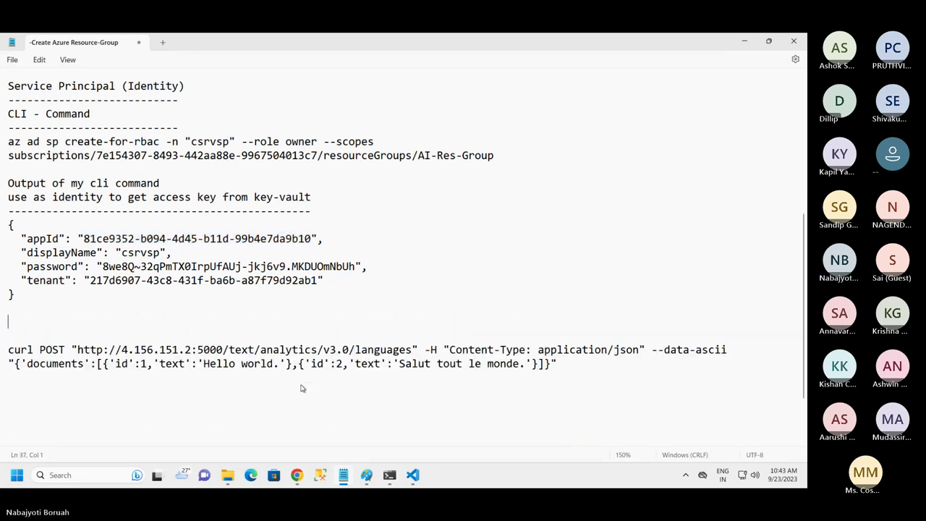
Review the notes, highlighting the csrvsp name and create-for-rbac command, then return to VS Code
scroll(237, 280, up, 2)
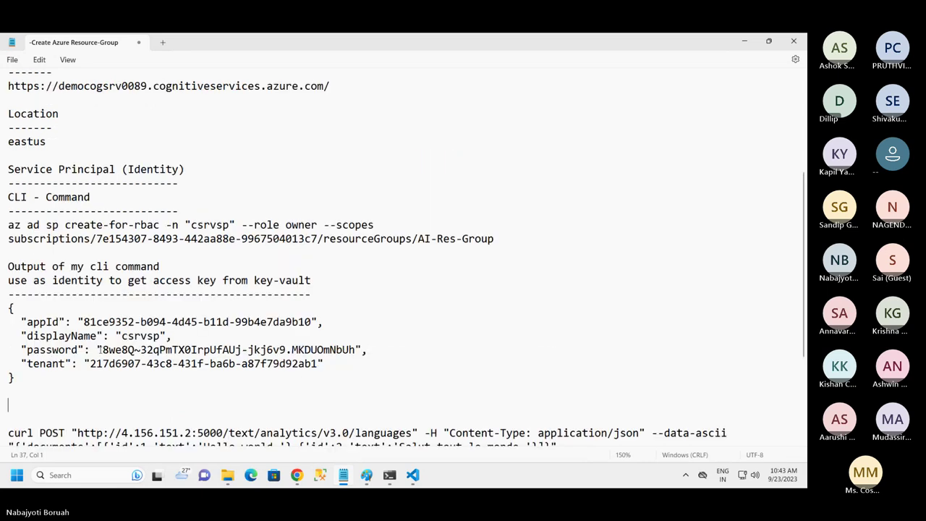
click(117, 349)
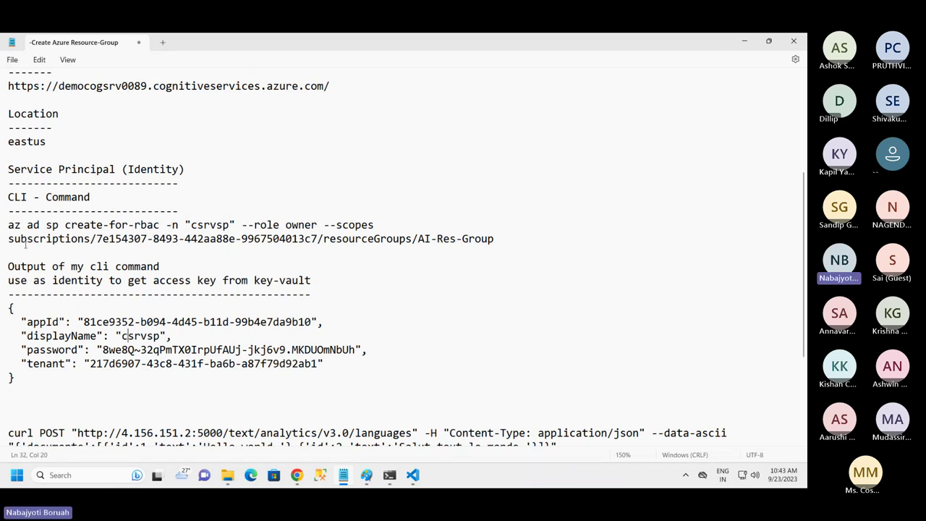
double_click(206, 225)
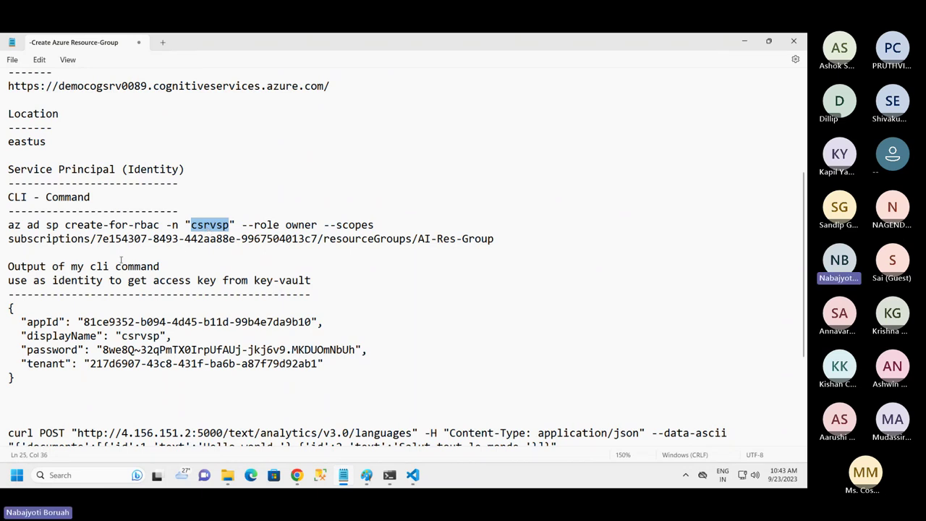
click(73, 254)
double_click(208, 227)
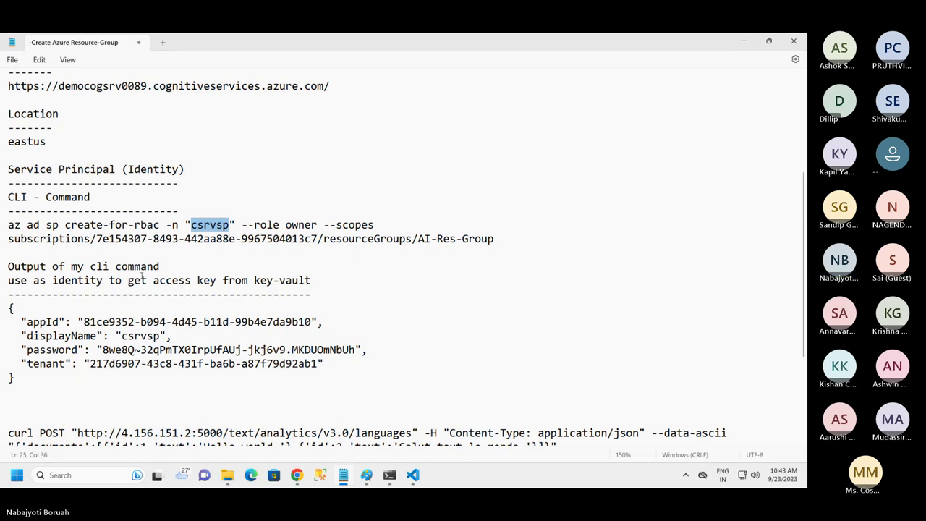
drag(66, 227, 159, 227)
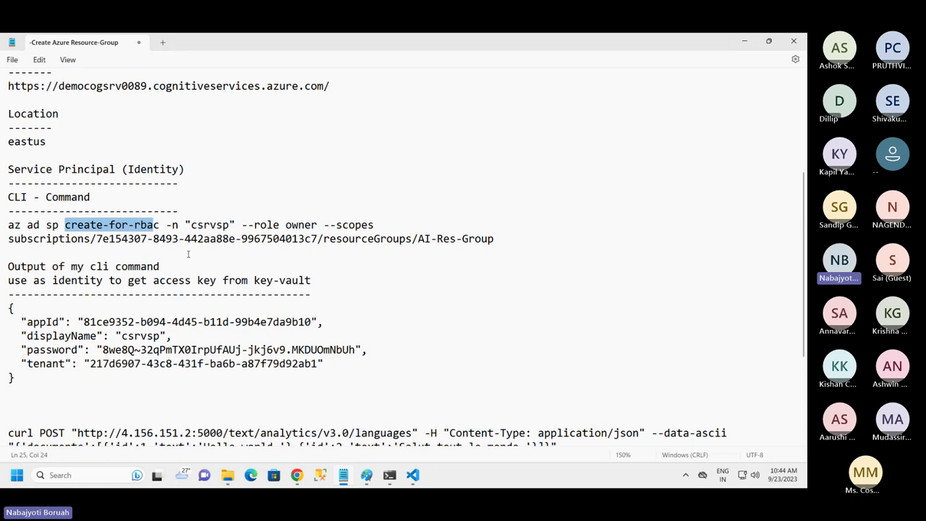
click(279, 311)
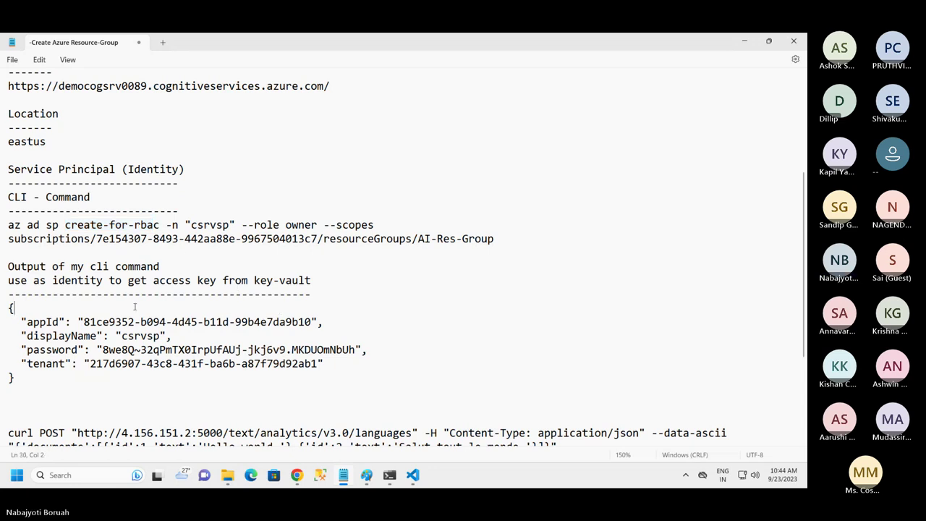
scroll(32, 290, down, 2)
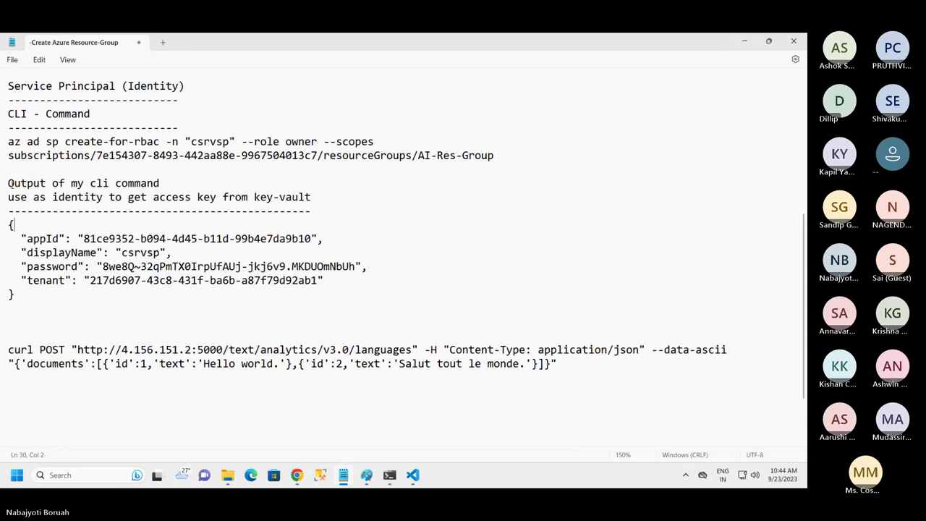
drag(7, 183, 27, 183)
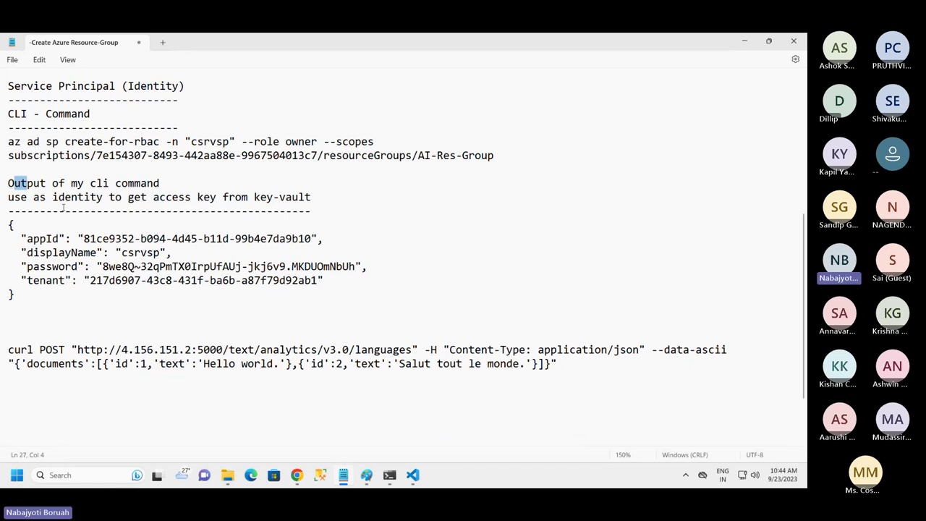
click(225, 321)
click(413, 474)
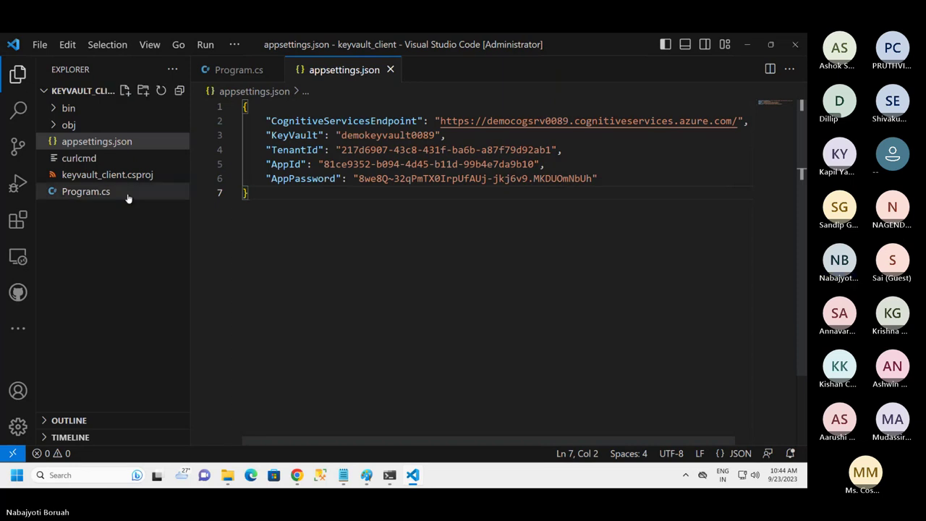
Open Program.cs and scroll through its key vault code
click(94, 192)
scroll(496, 291, down, 6)
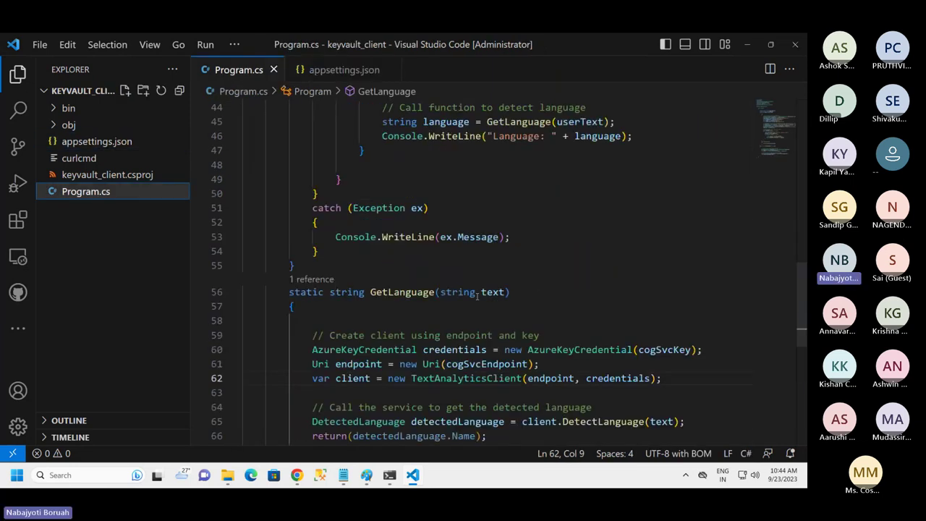
scroll(546, 278, up, 9)
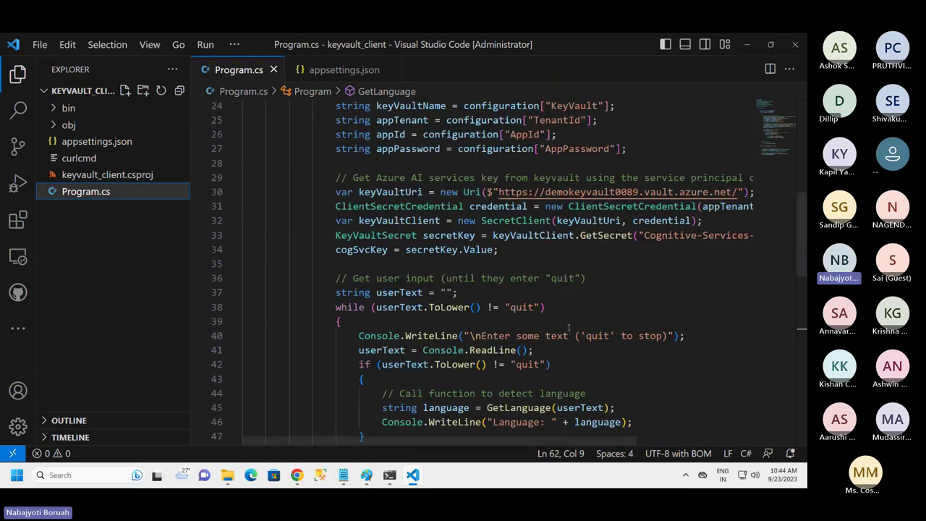
scroll(667, 255, up, 3)
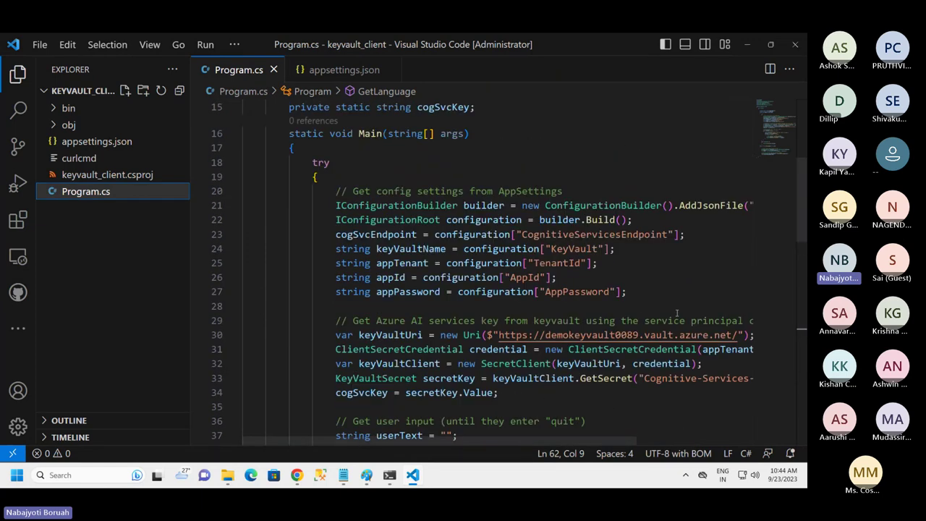
scroll(654, 332, down, 1)
drag(649, 331, 696, 331)
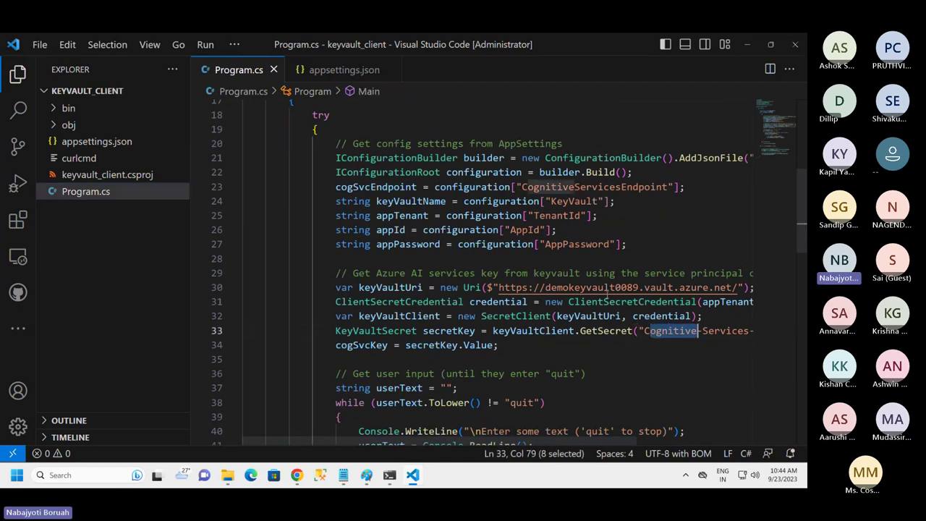
click(18, 74)
Hide the Explorer and highlight the Cognitive-Services-Key secret name while reviewing the code
click(540, 352)
drag(618, 330, 490, 331)
scroll(408, 339, down, 3)
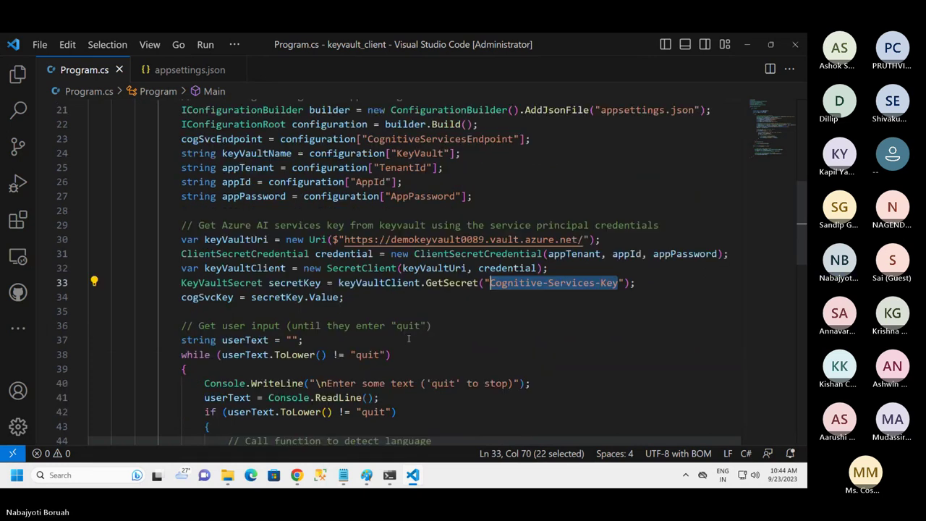
scroll(408, 340, up, 2)
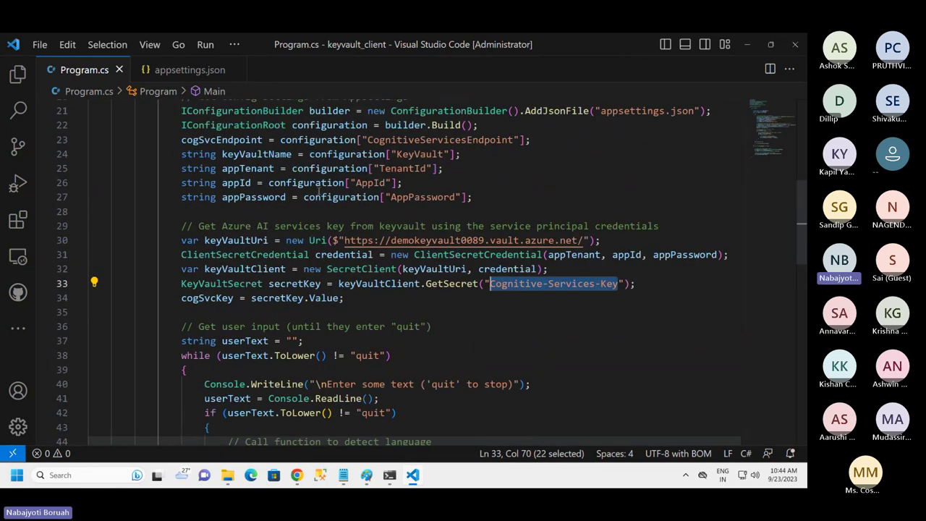
scroll(319, 191, up, 4)
scroll(268, 261, down, 3)
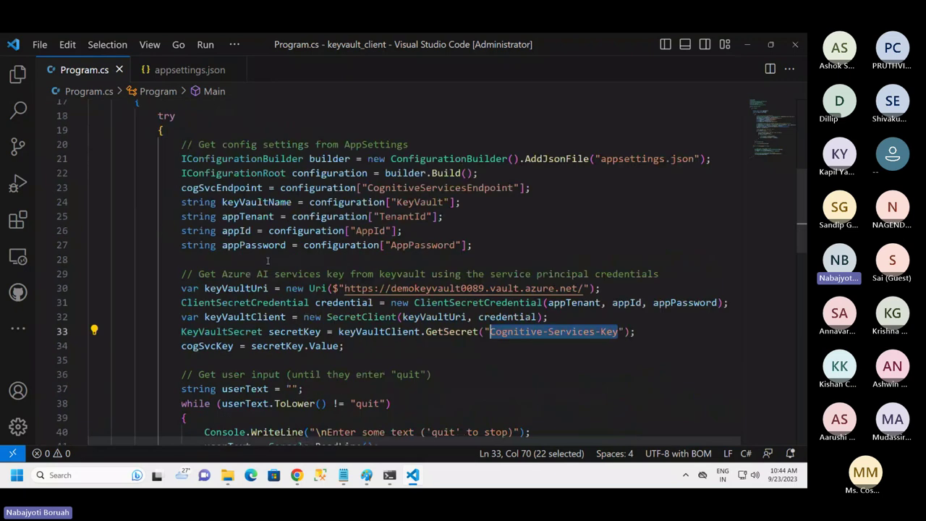
scroll(268, 260, down, 2)
click(575, 264)
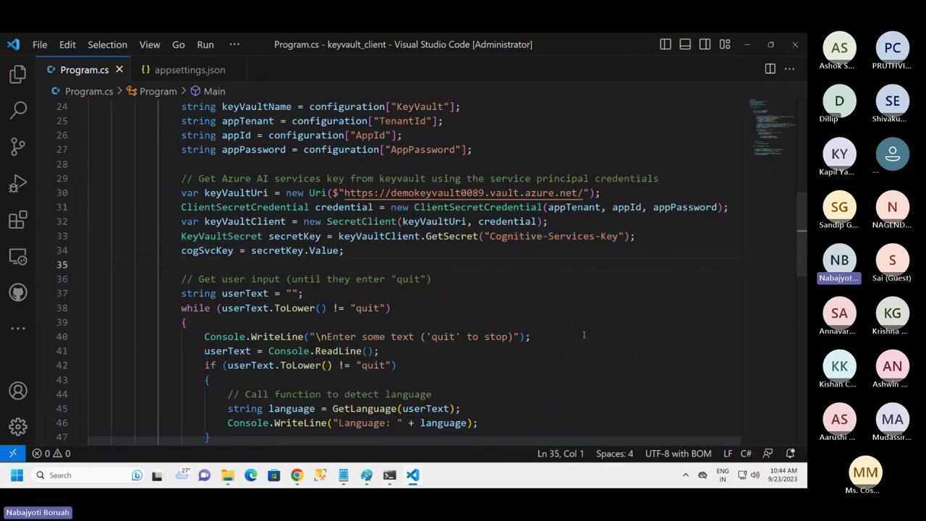
scroll(557, 332, down, 3)
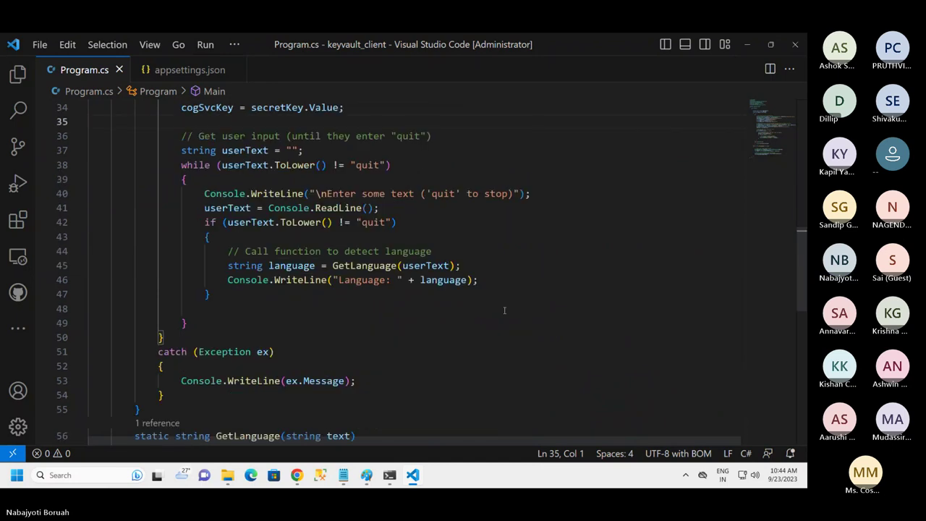
scroll(505, 310, up, 8)
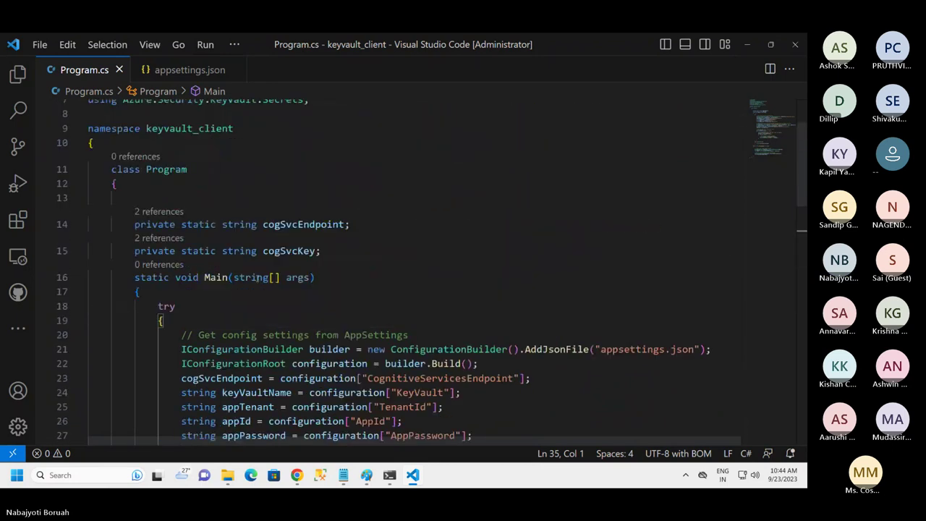
scroll(258, 278, down, 3)
scroll(416, 274, down, 3)
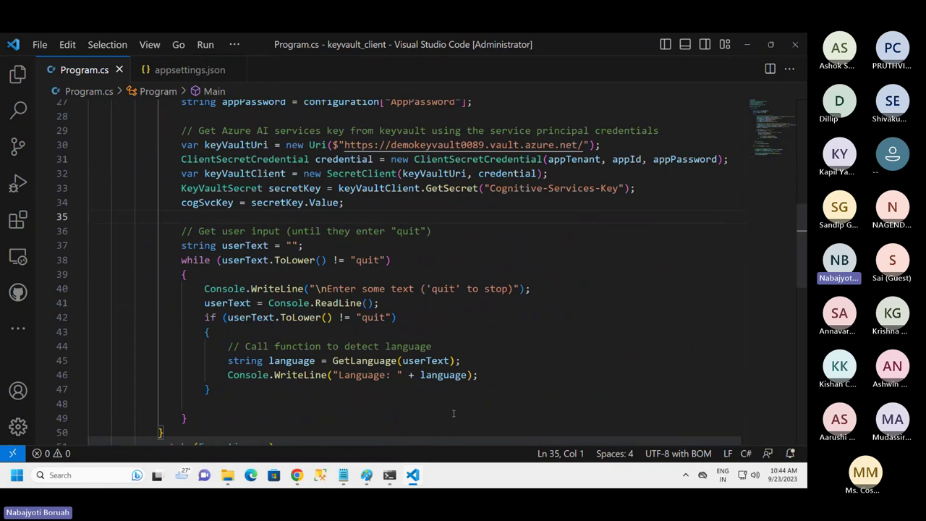
In PowerShell, clear the screen with cls and start the keyvault_client app with dotnet run
key(alt+Tab)
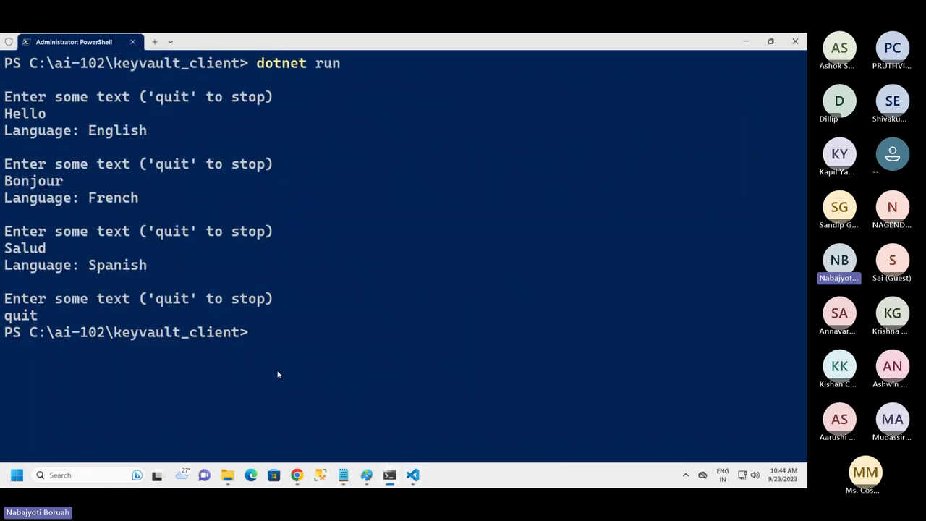
text(cls)
key(Return)
key(Up)
key(Up)
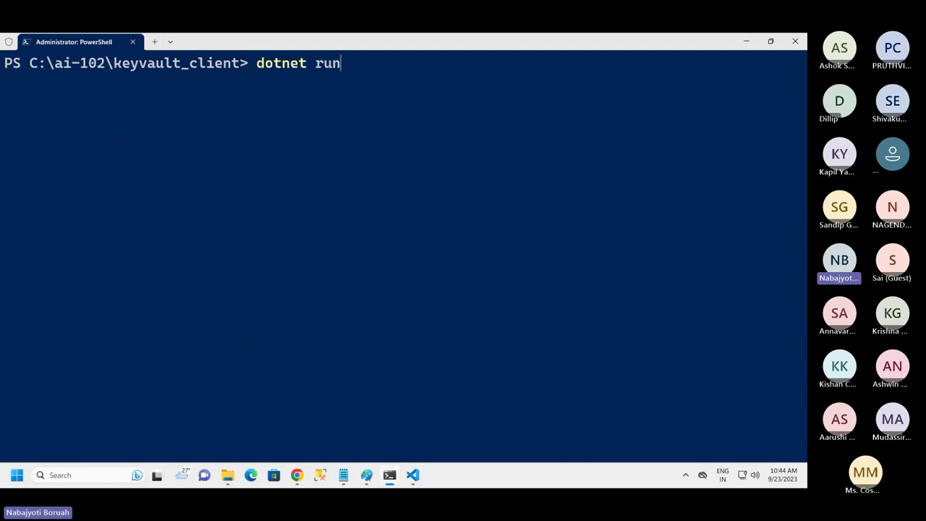
key(Return)
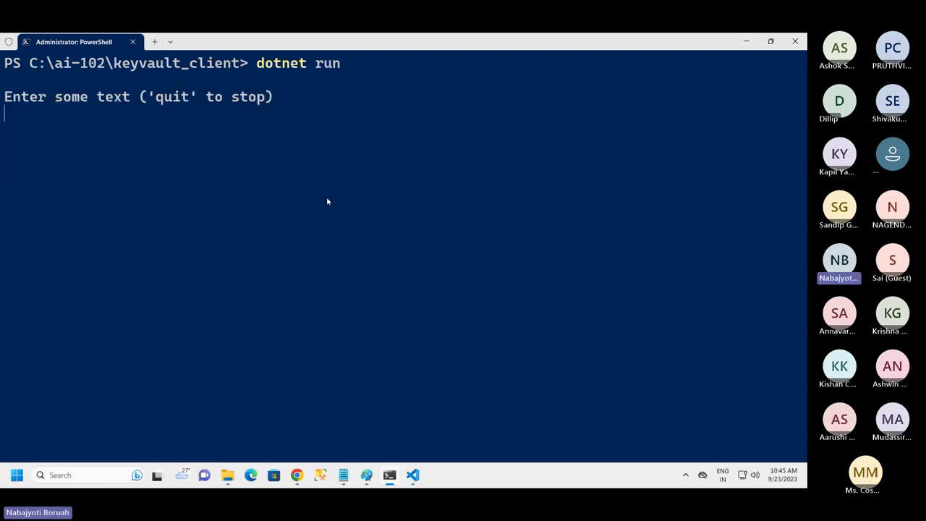
Detect the languages of hello, Bonjour and Salud, then end the app with quit
text(hello)
key(Return)
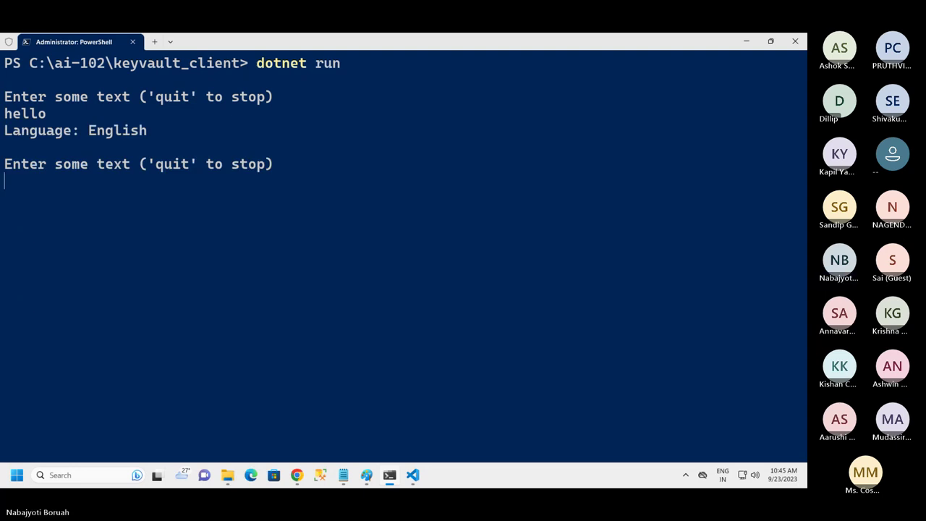
text(Bonjour)
key(Return)
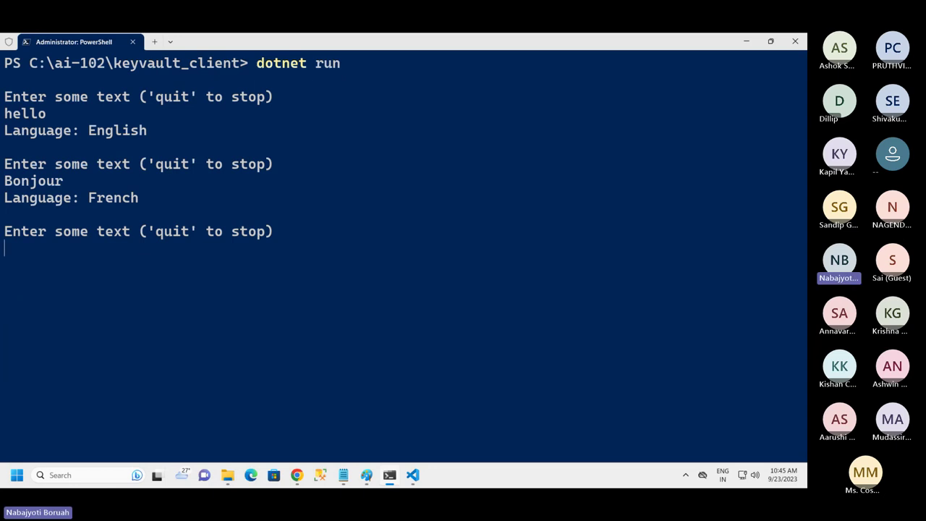
text(Salu)
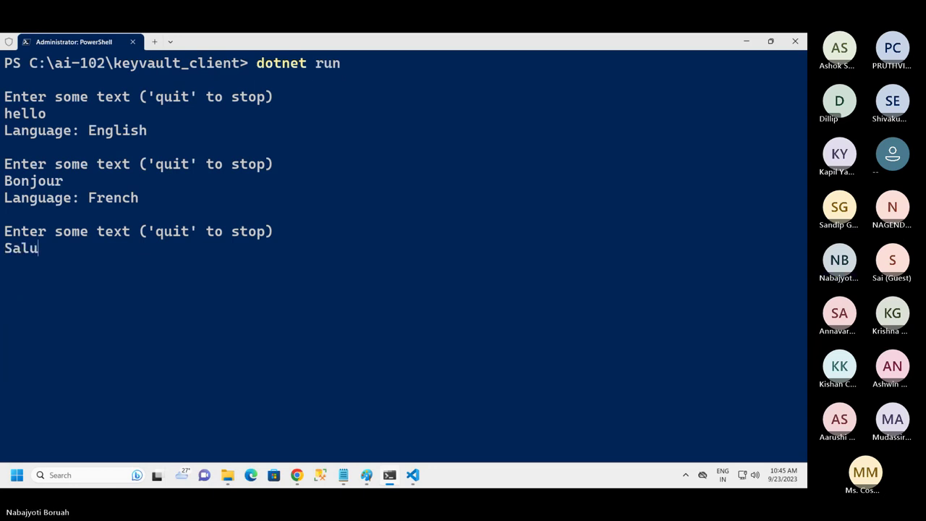
text(d)
key(Return)
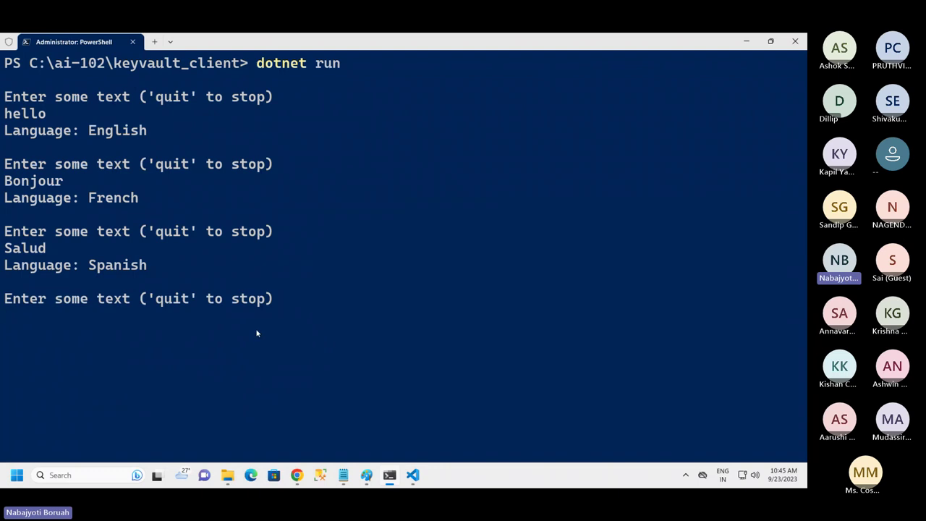
text(quit)
key(Return)
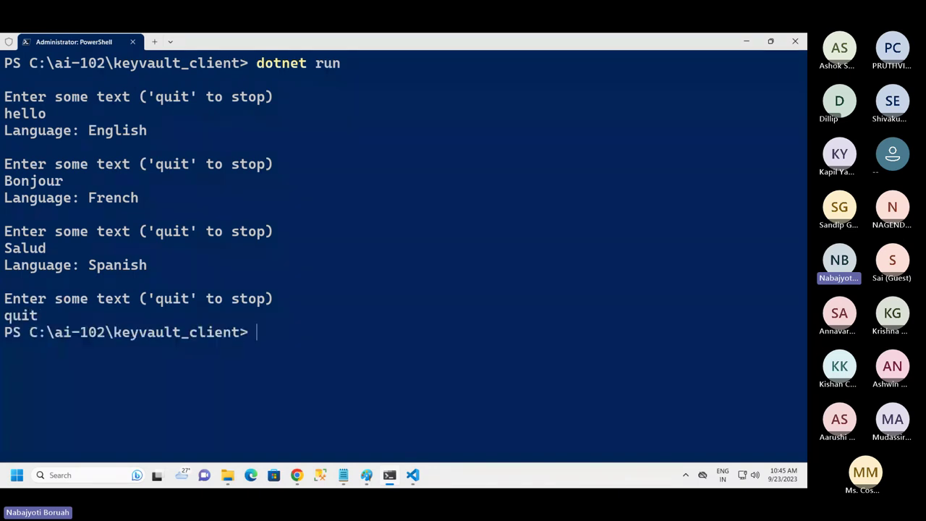
Bring Program.cs to the front in VS Code, then go back to the key vault access policies
click(413, 475)
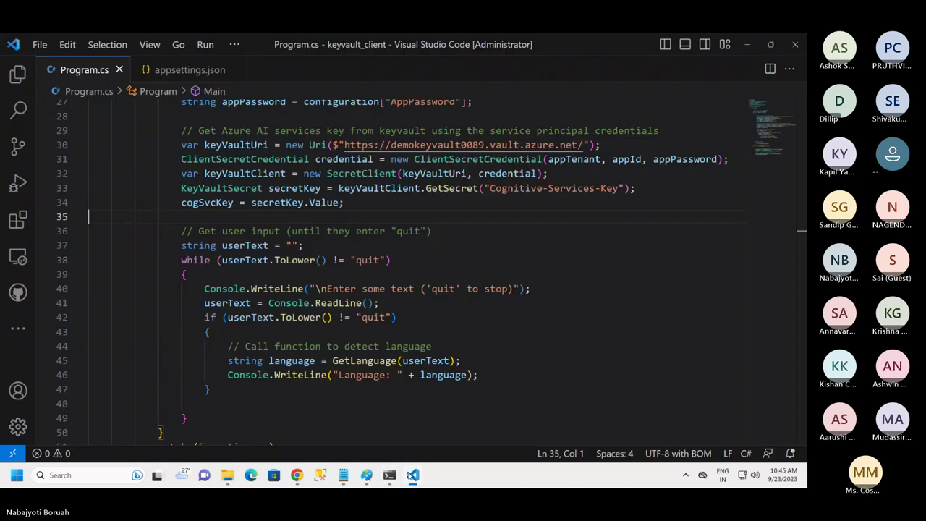
click(297, 475)
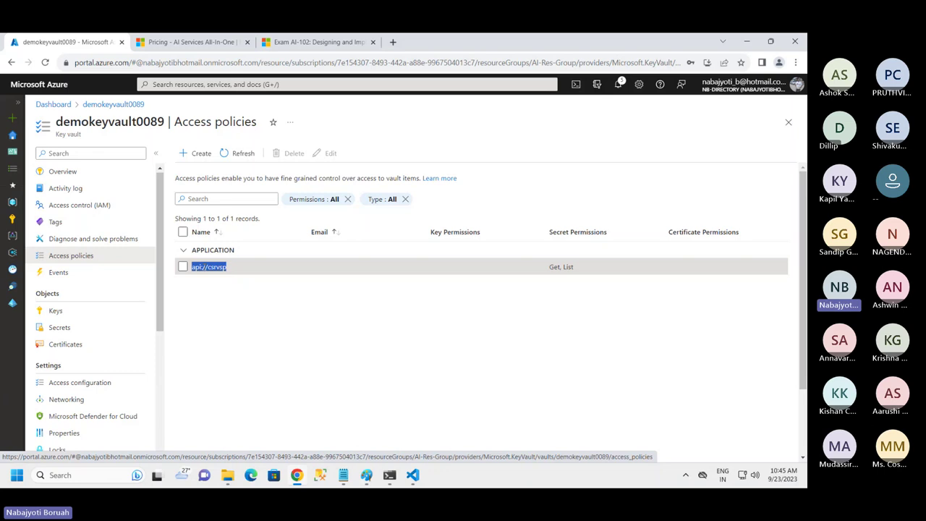
Start a new access policy and select all secret permissions
click(201, 153)
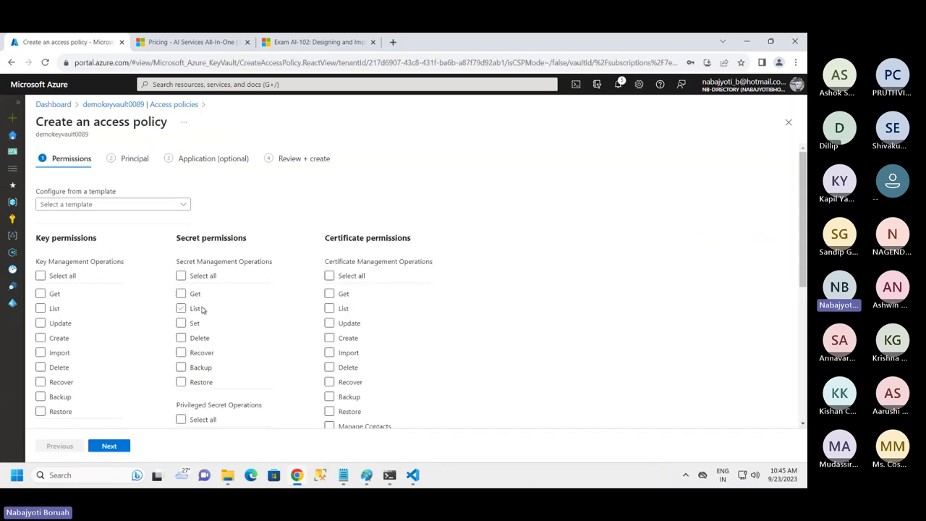
drag(181, 233, 256, 238)
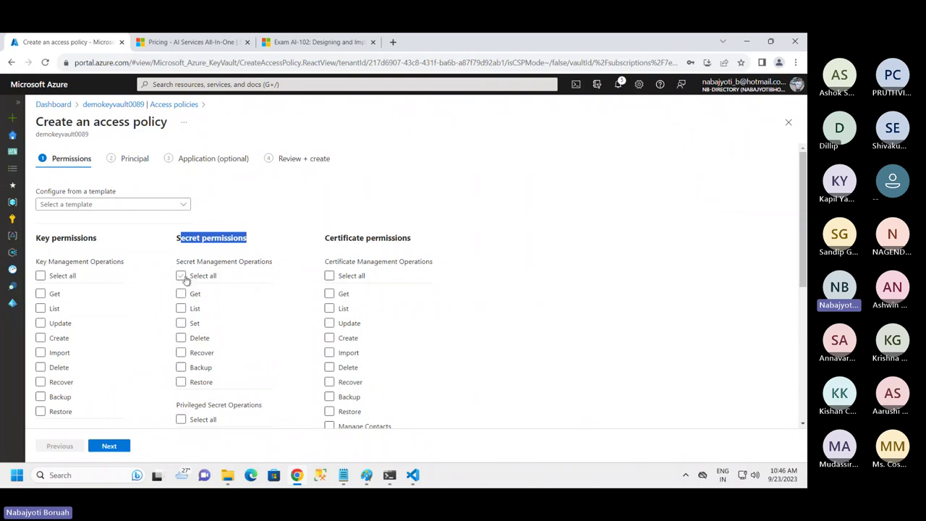
click(181, 276)
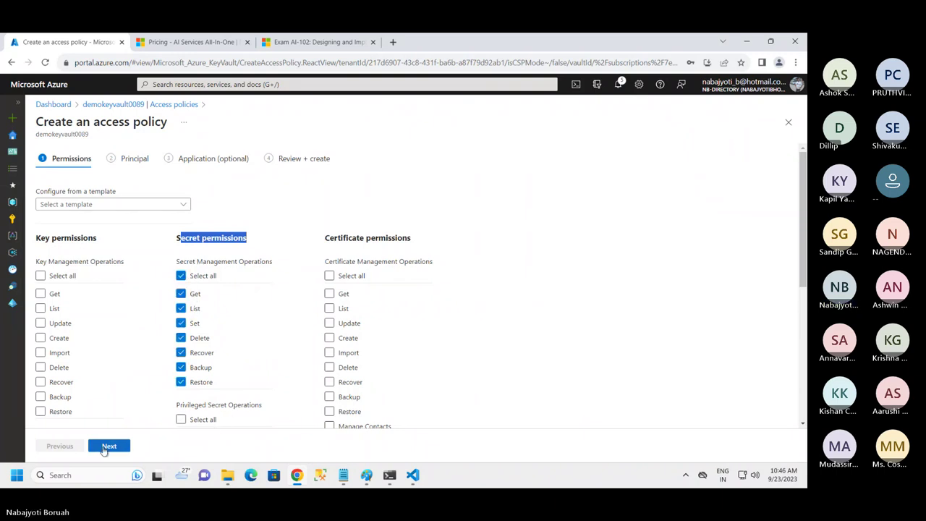
Assign the policy to the api://csrvsp principal, found by searching 'ap', and create it
click(116, 446)
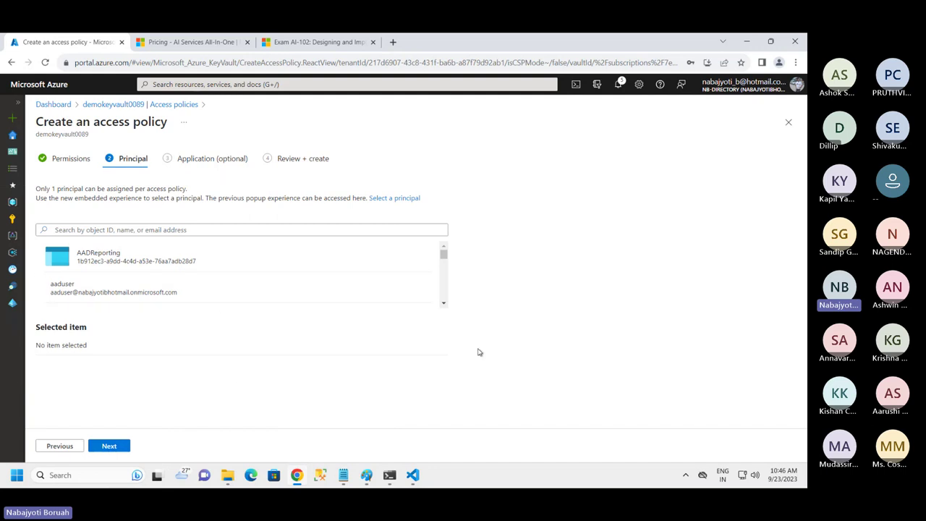
click(98, 230)
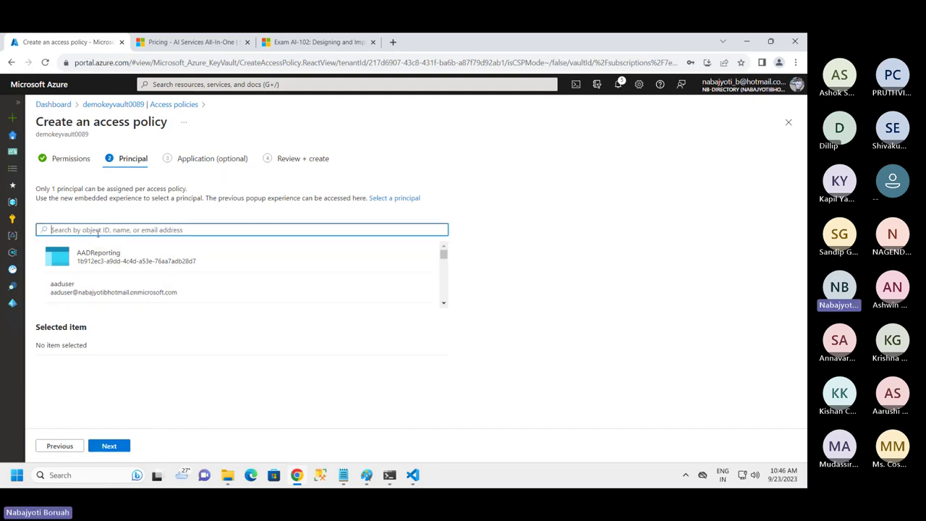
text(ap)
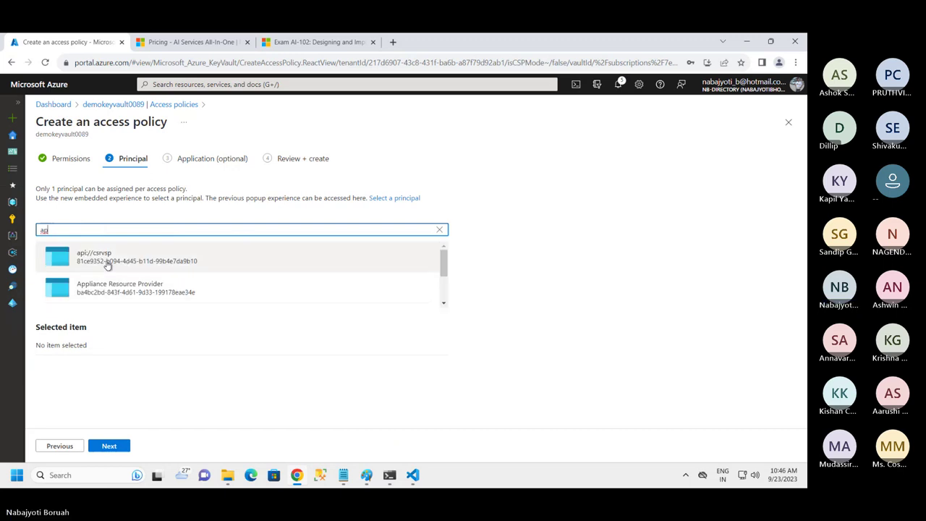
click(109, 265)
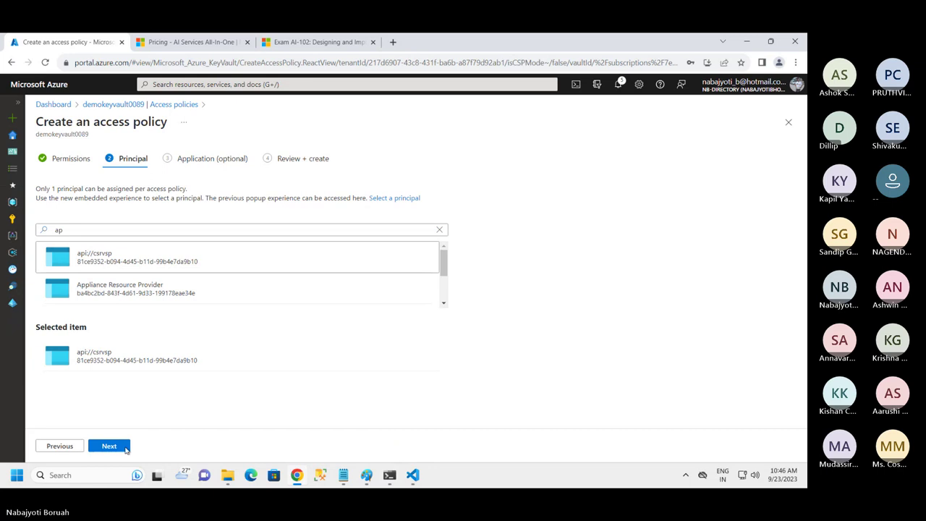
click(110, 445)
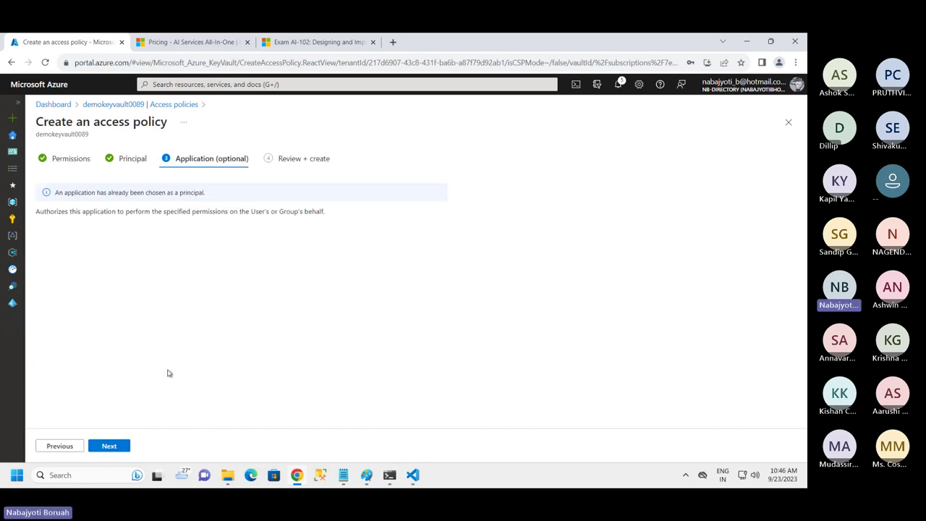
click(109, 446)
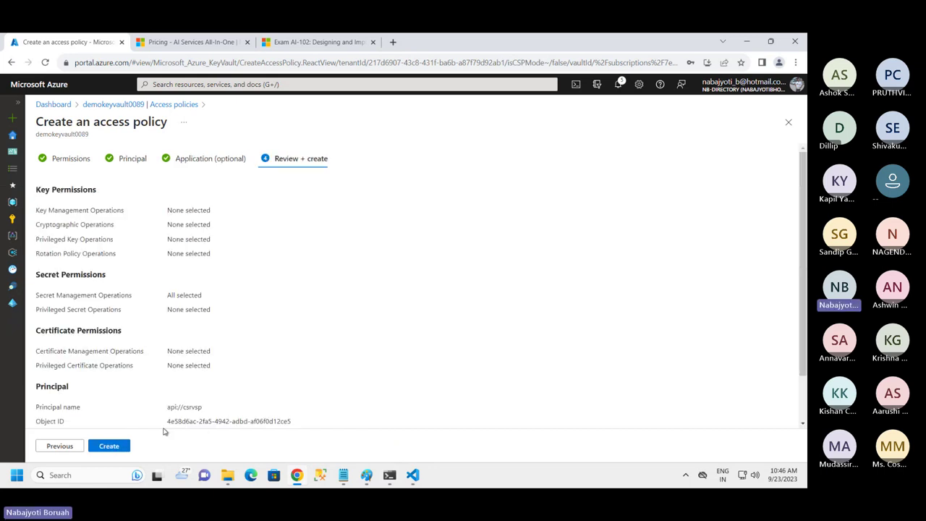
click(110, 446)
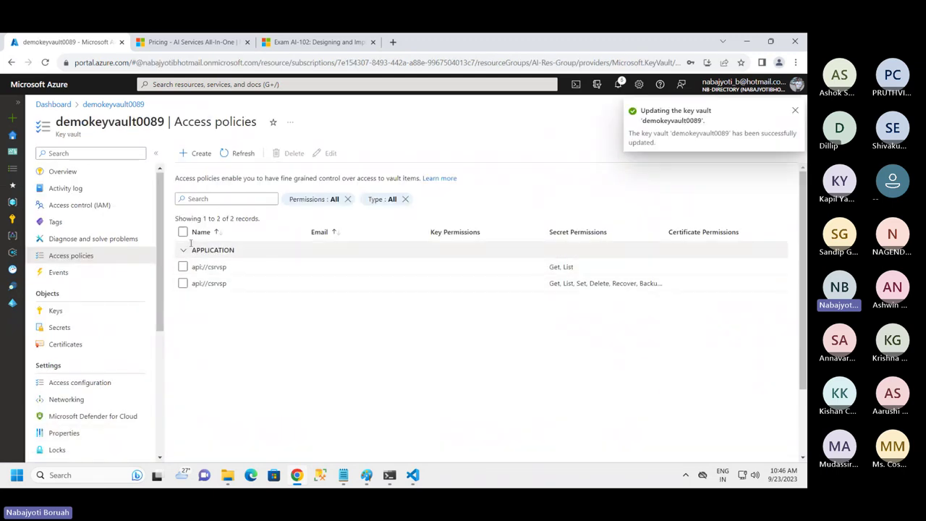
Highlight the vault name and compare the new all-secrets policy with the old Get, List policy
drag(70, 123, 150, 123)
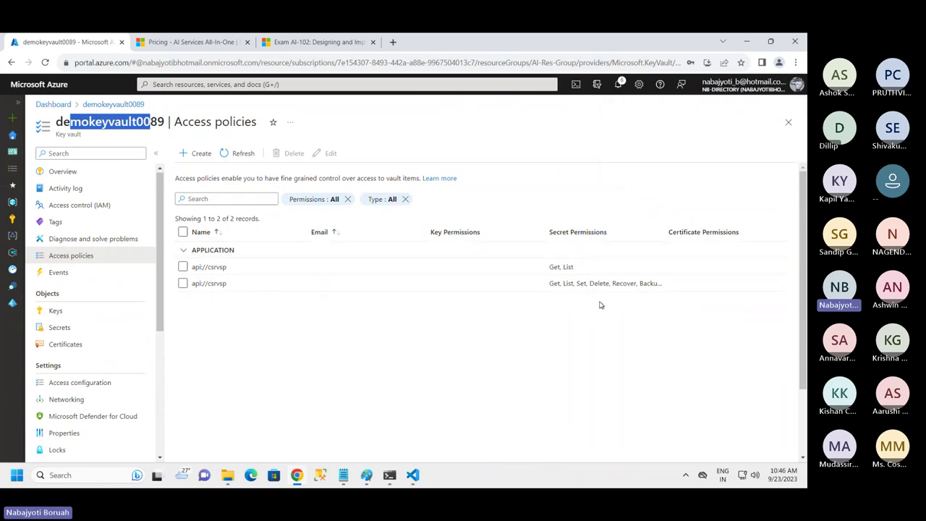
drag(588, 284, 603, 269)
triple_click(699, 287)
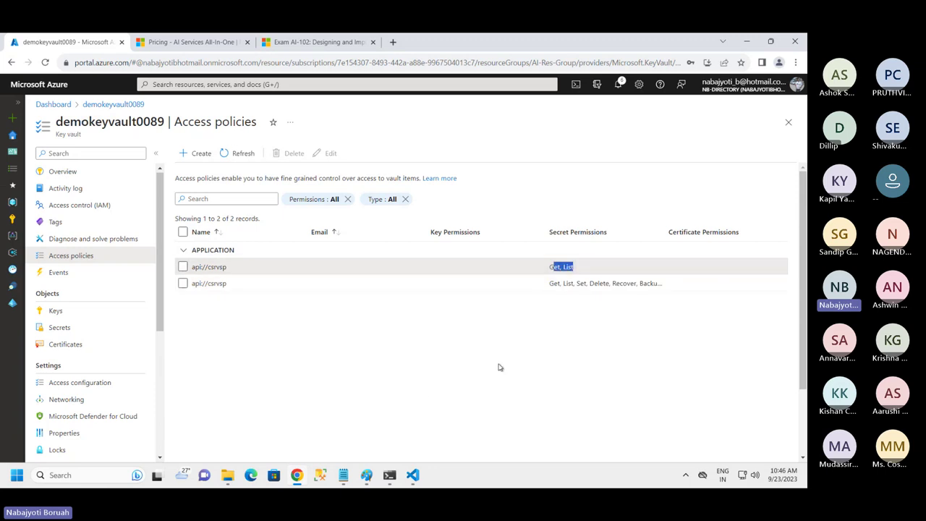
drag(235, 270, 182, 267)
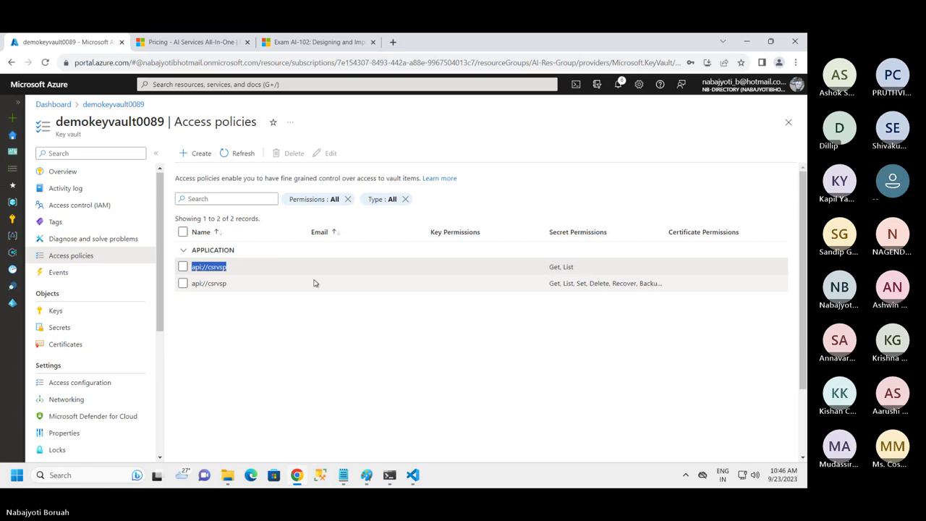
Delete the older api://csrvsp policy that grants only Get and List
click(183, 267)
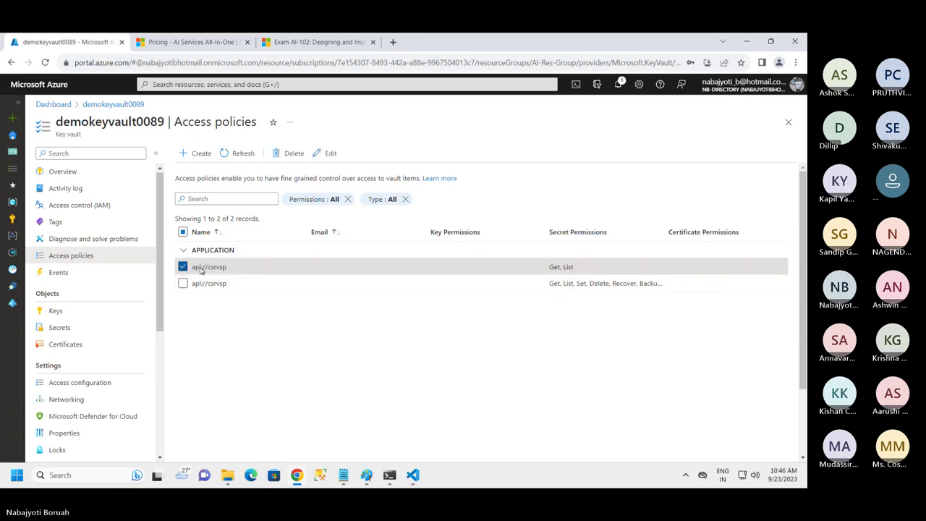
click(295, 155)
click(424, 319)
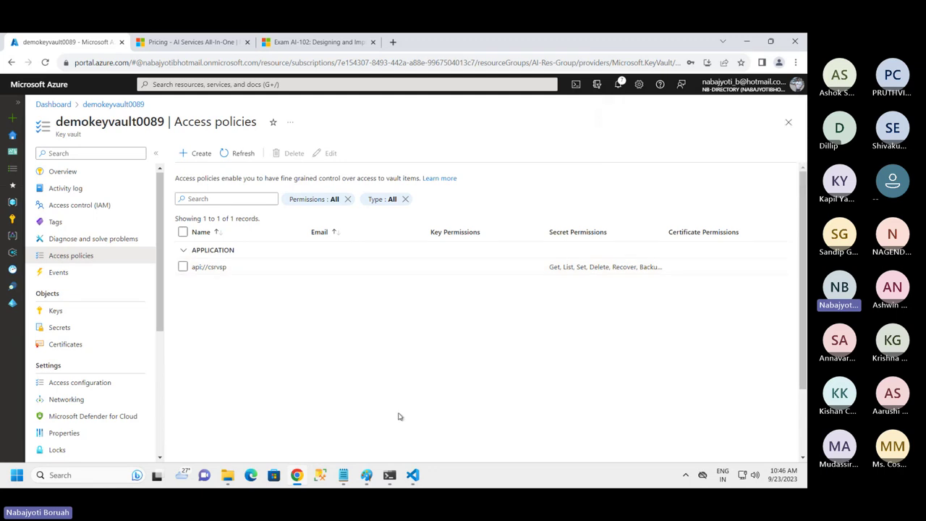
click(412, 475)
scroll(431, 291, down, 5)
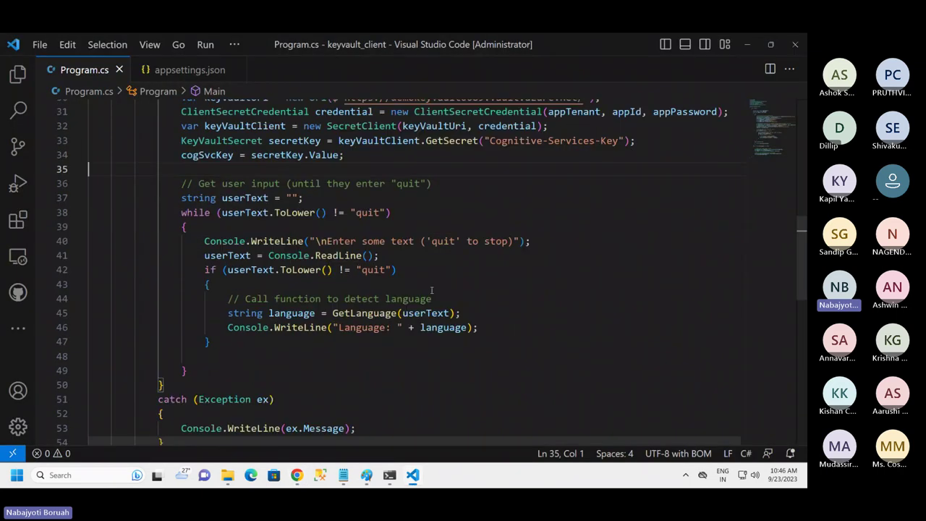
scroll(582, 170, up, 3)
scroll(380, 398, down, 3)
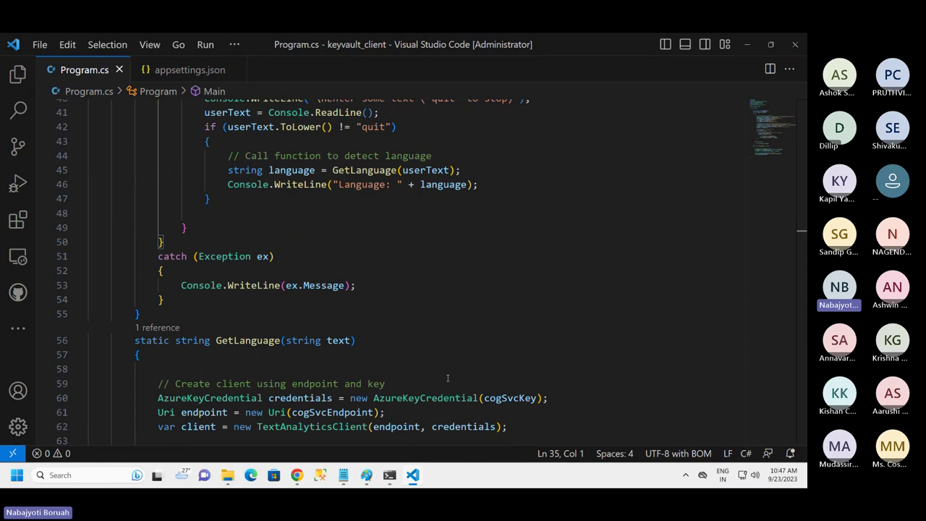
click(297, 475)
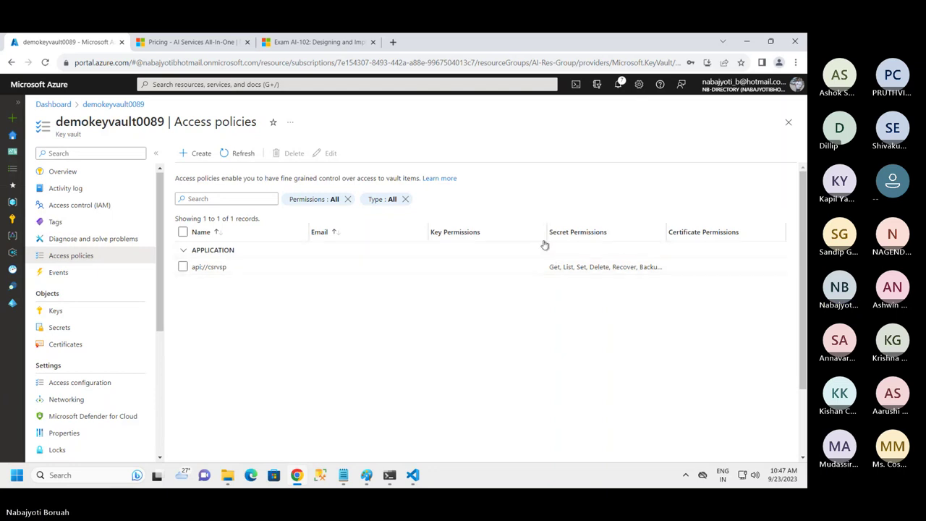
Widen the Secret Permissions column to show every permission, then close the access policies blade
drag(542, 233, 261, 230)
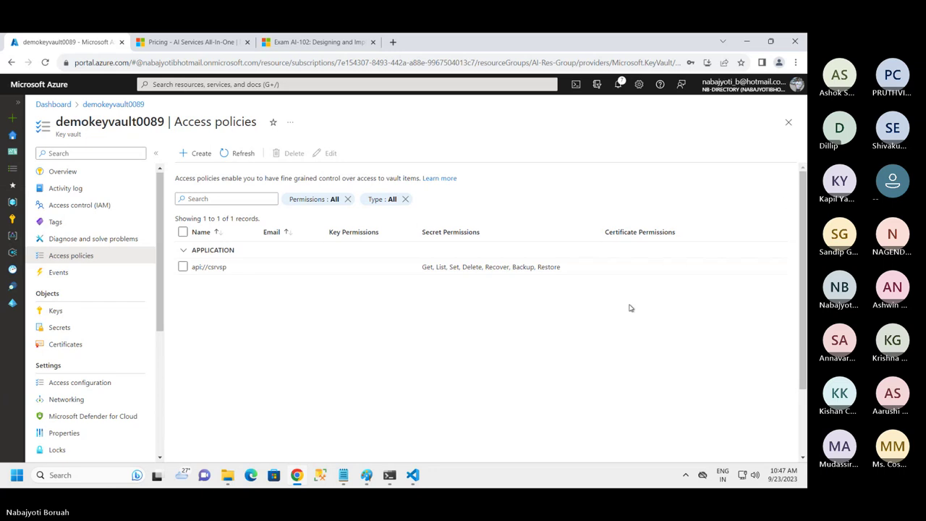
click(789, 122)
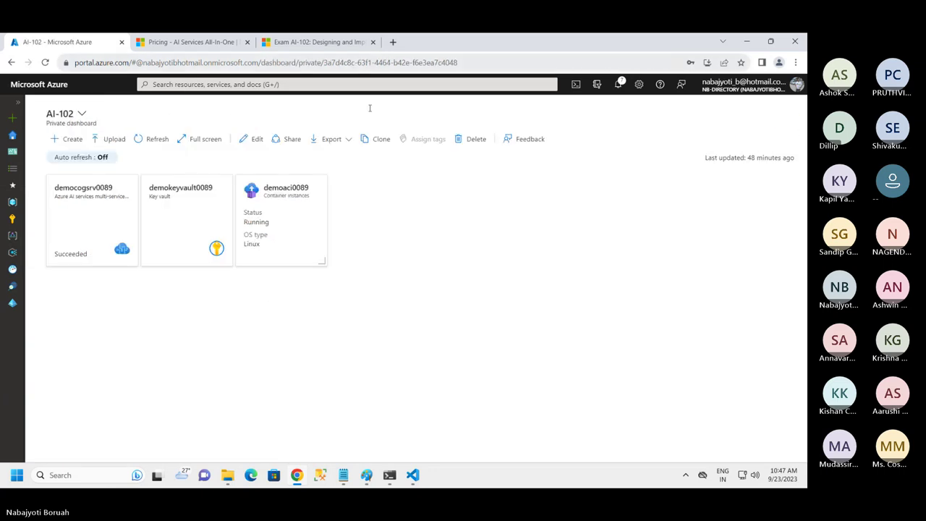
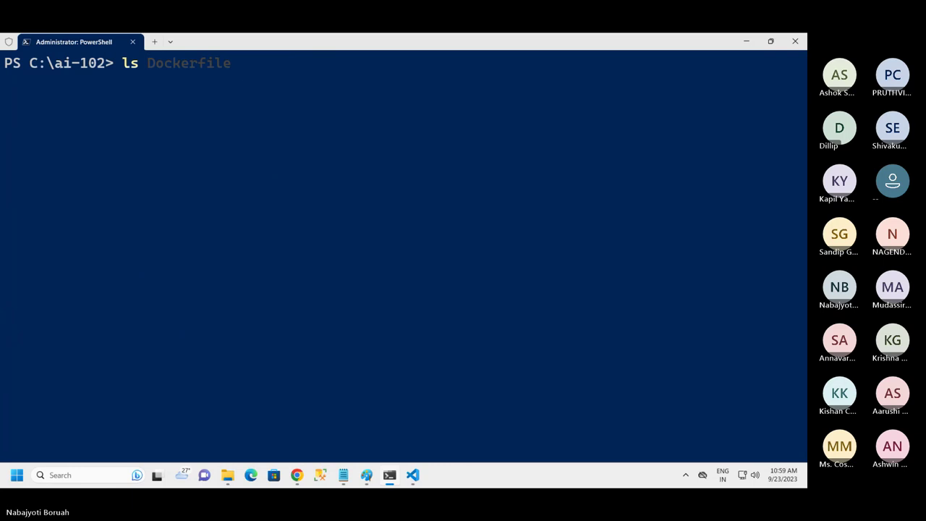
List the ai-102 folder and change into the text-analysis folder
key(Return)
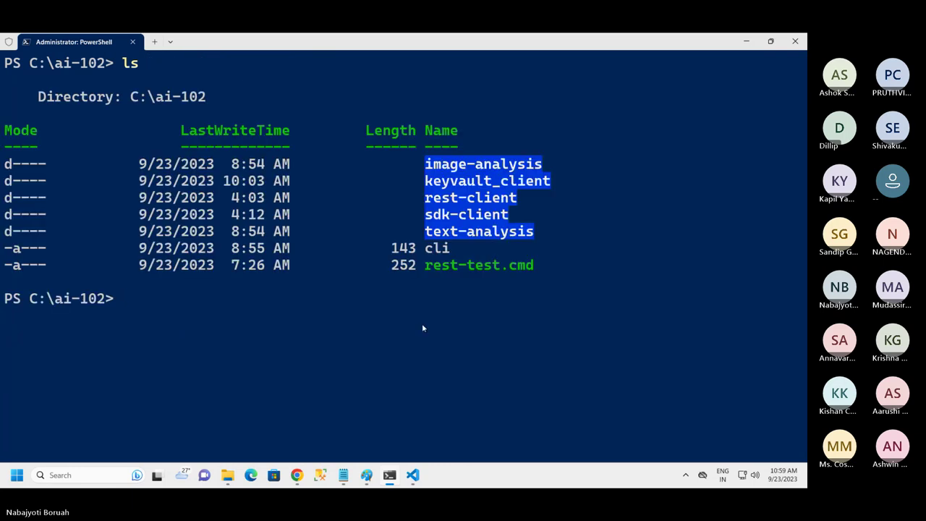
text(cd )
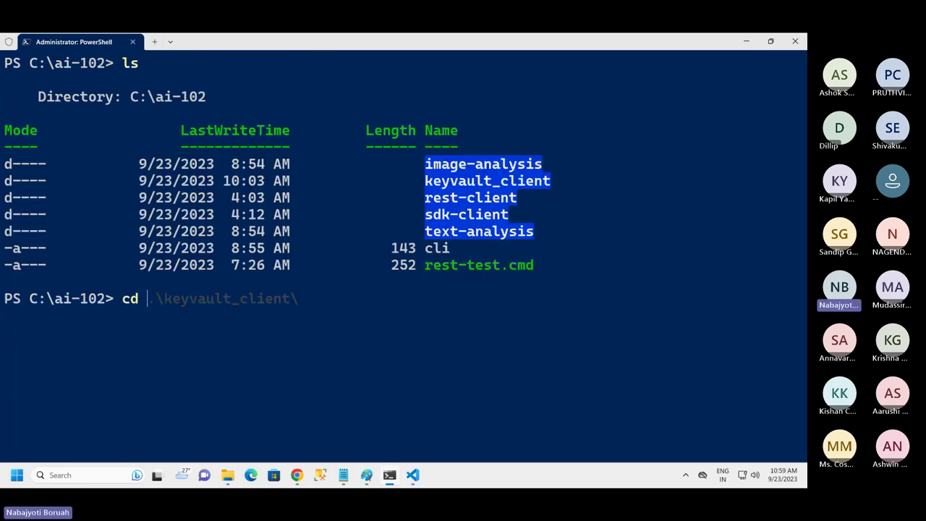
text(.\te)
key(Tab)
key(Return)
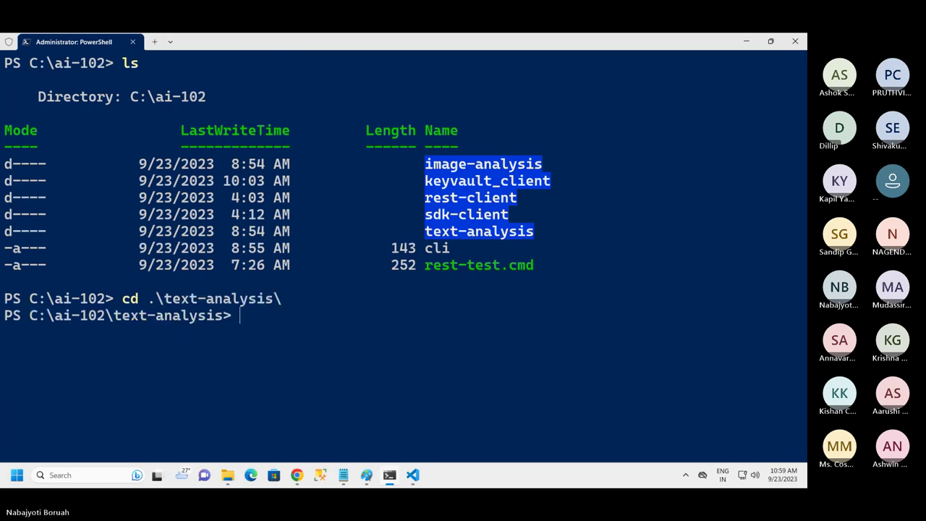
Clear the terminal, list the text-analysis files, and launch VS Code with code
text(cls)
key(Return)
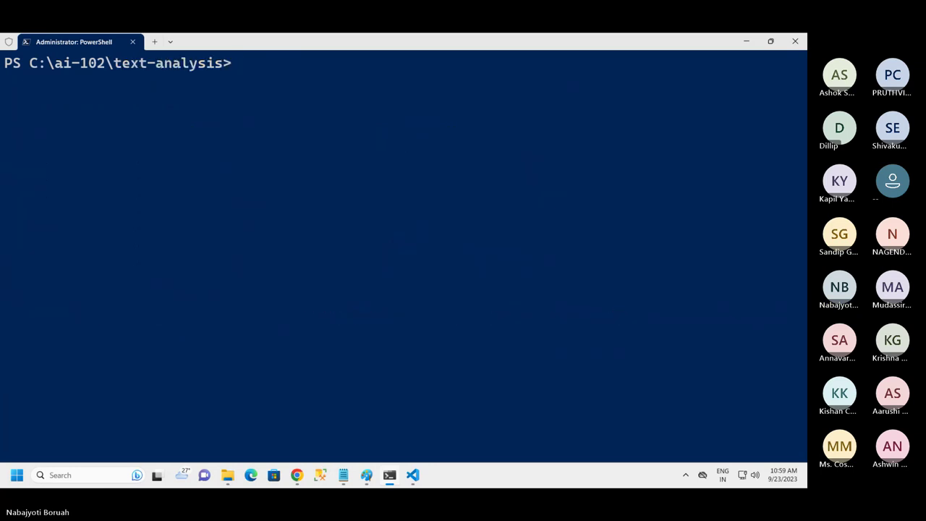
text(ls)
key(Return)
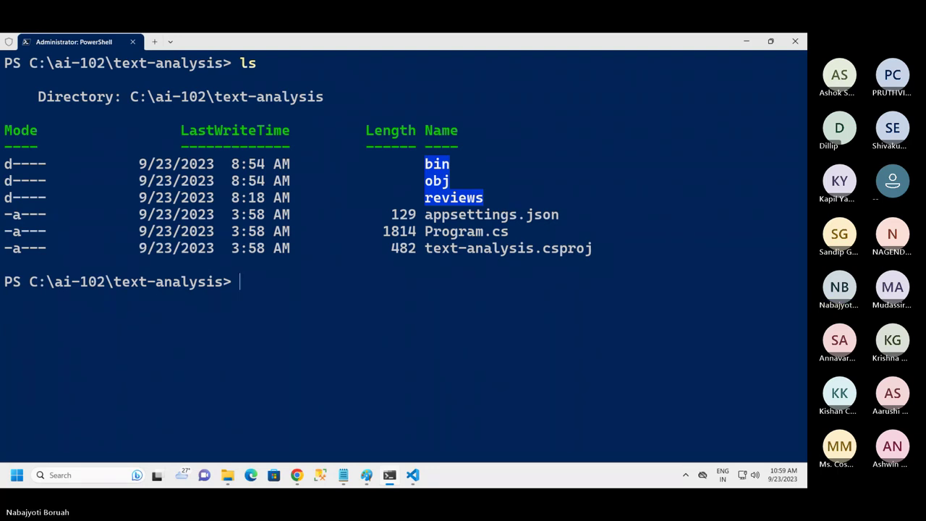
text(code)
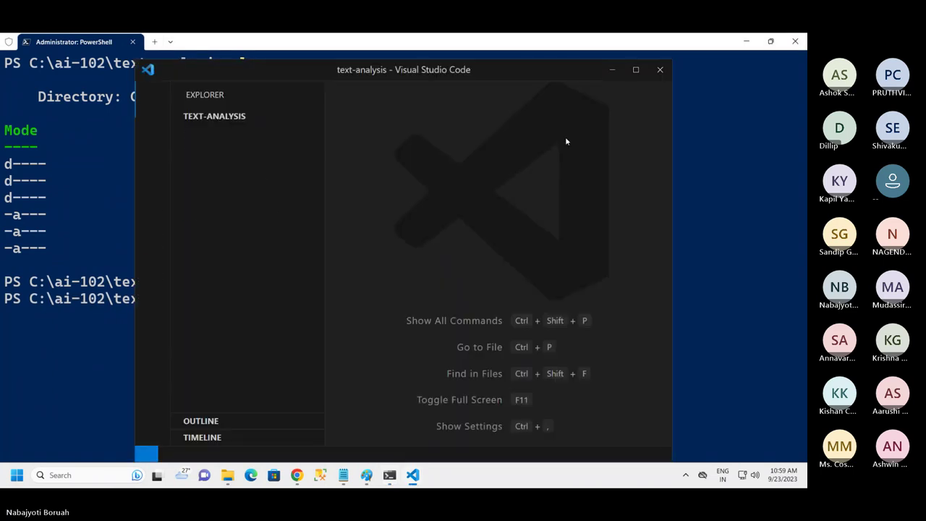
Maximize VS Code, close Welcome, open Program.cs and appsettings.json, and dismiss the C# assets notice
click(636, 70)
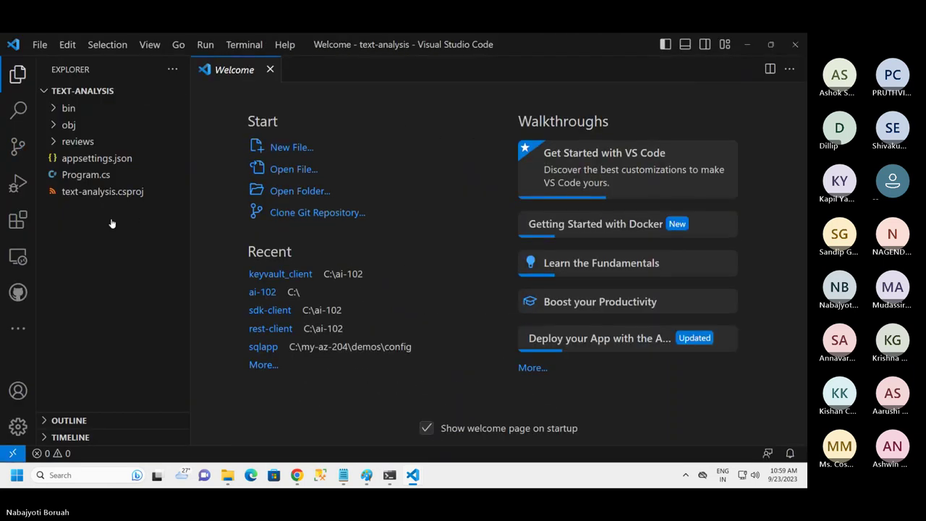
click(269, 69)
click(97, 175)
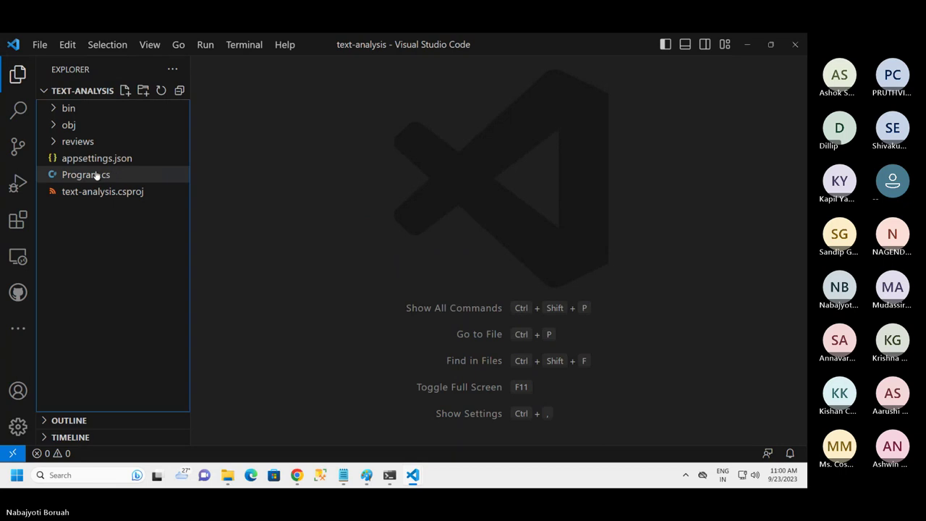
click(90, 158)
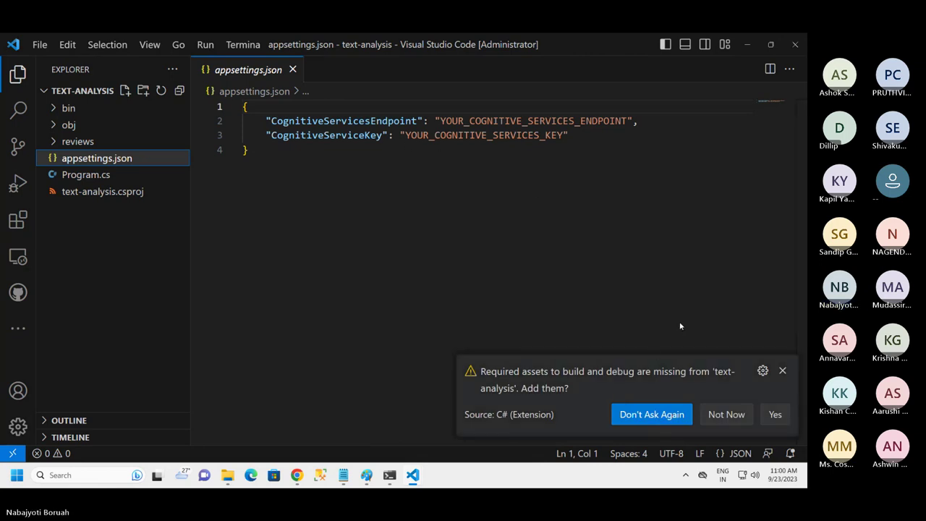
click(782, 370)
click(441, 190)
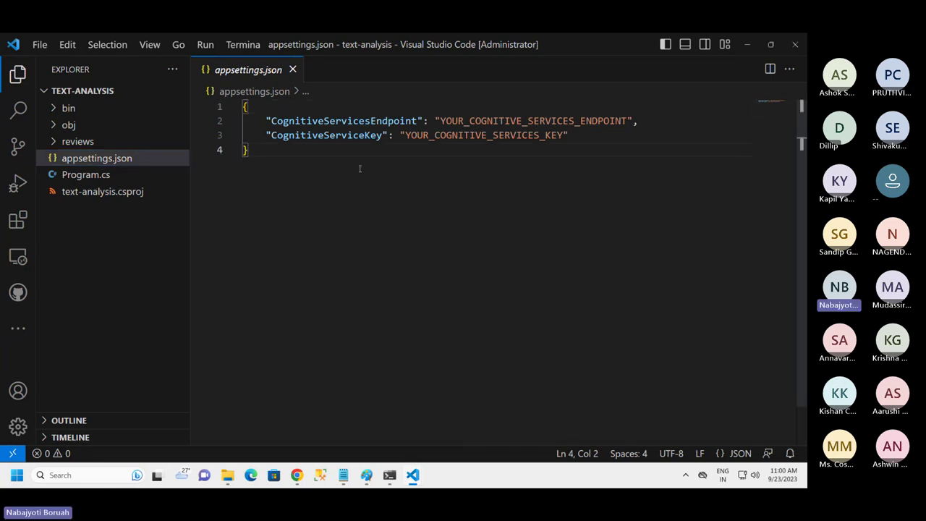
mouse_move(469, 36)
From the portal dashboard, go to All services > AI + machine learning > Language and choose + Create
click(297, 475)
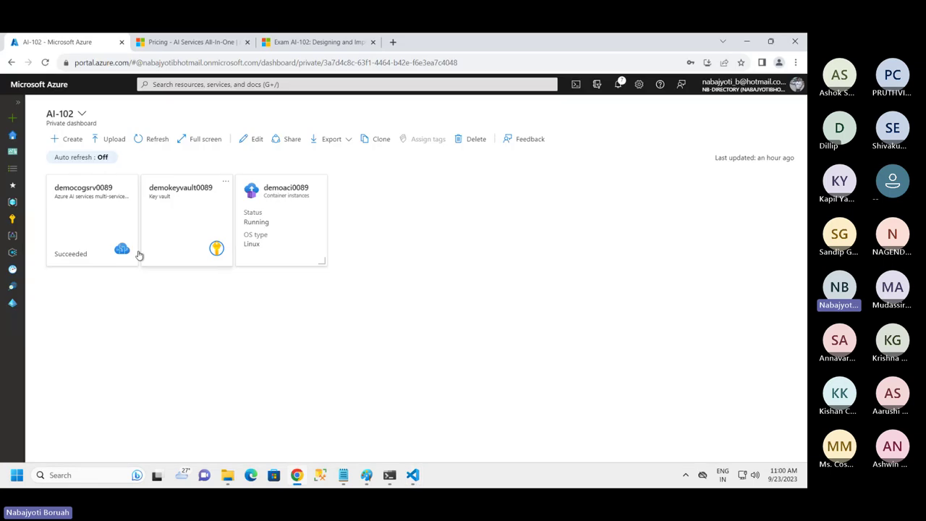
click(12, 103)
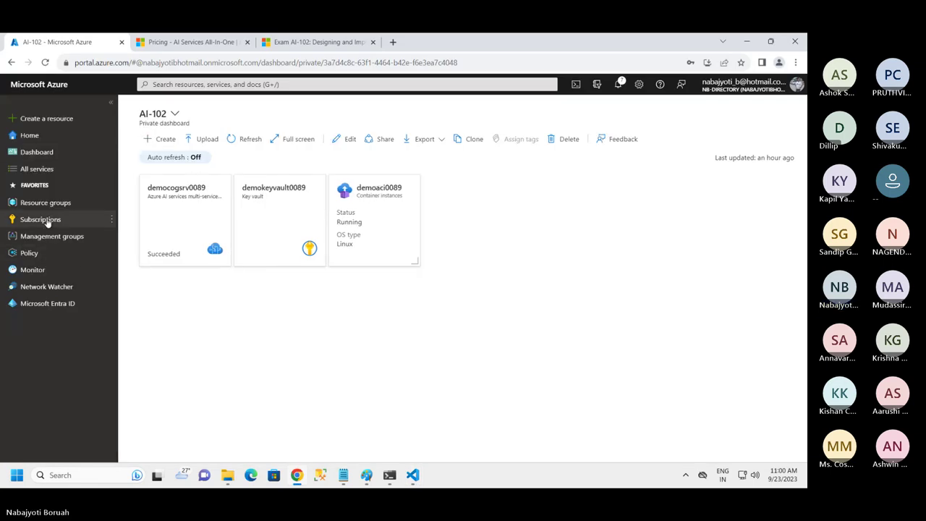
click(40, 169)
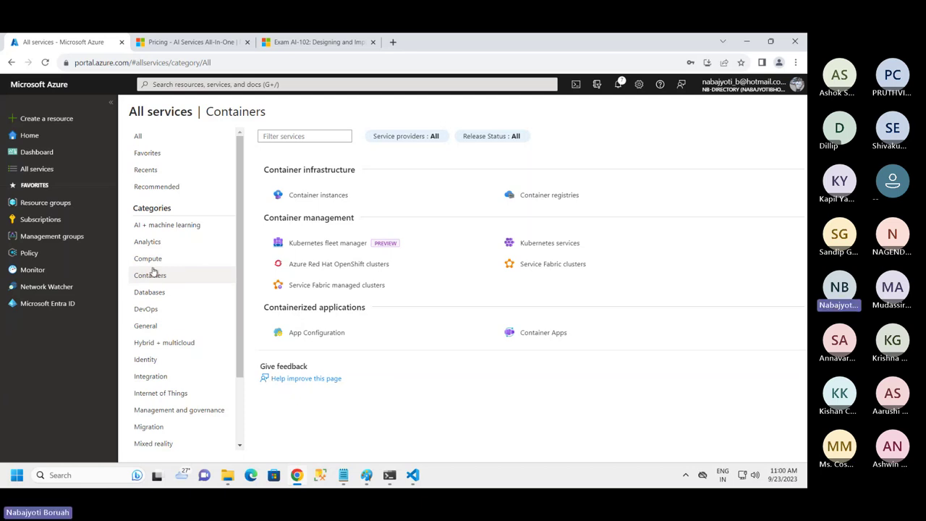
click(166, 225)
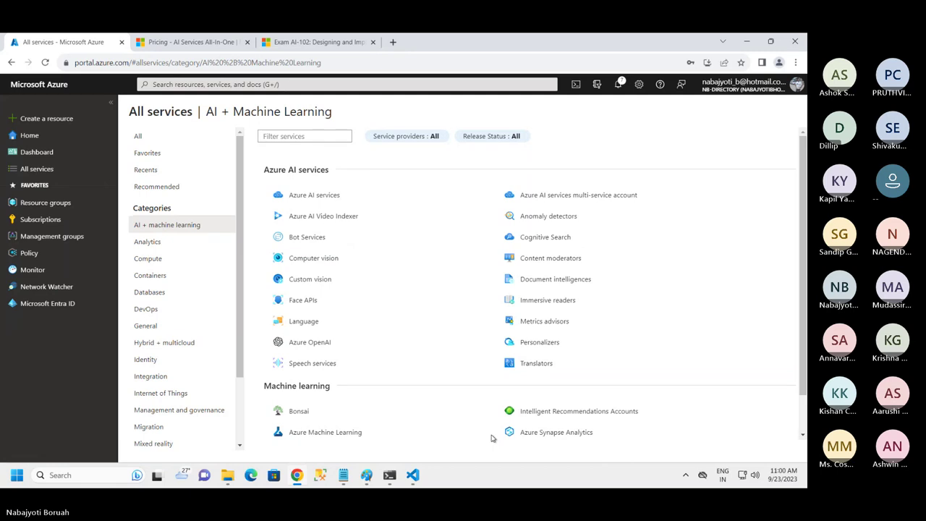
click(305, 323)
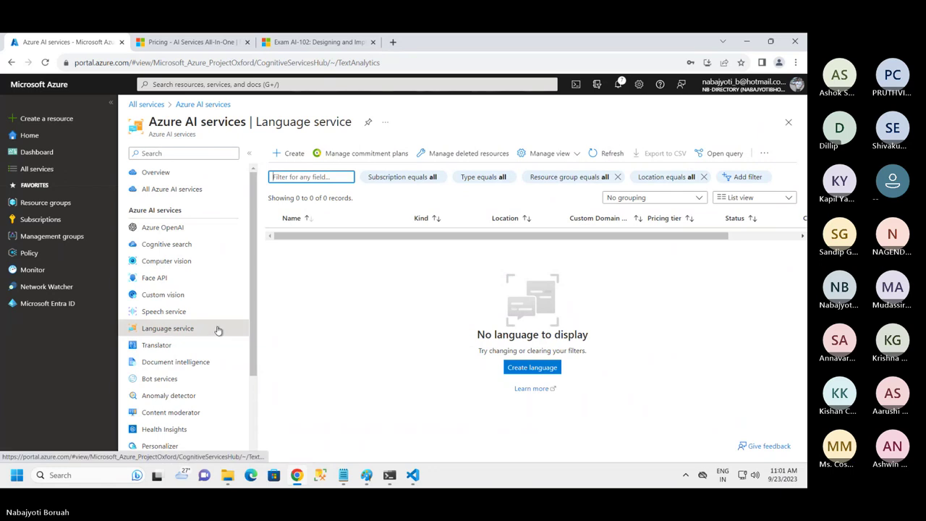
click(301, 156)
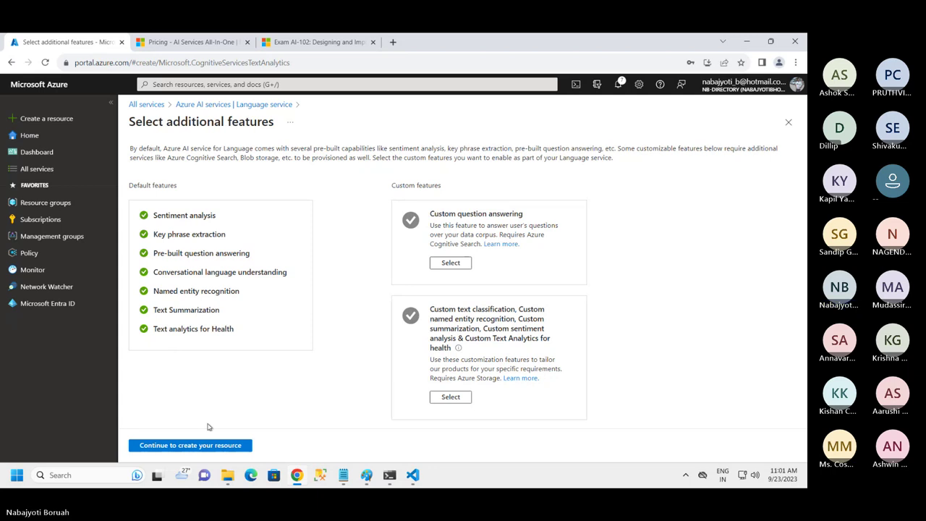
Fill in Basics: resource group AI-Res-Group, name demonlp0089, pricing tier Free F0
click(195, 446)
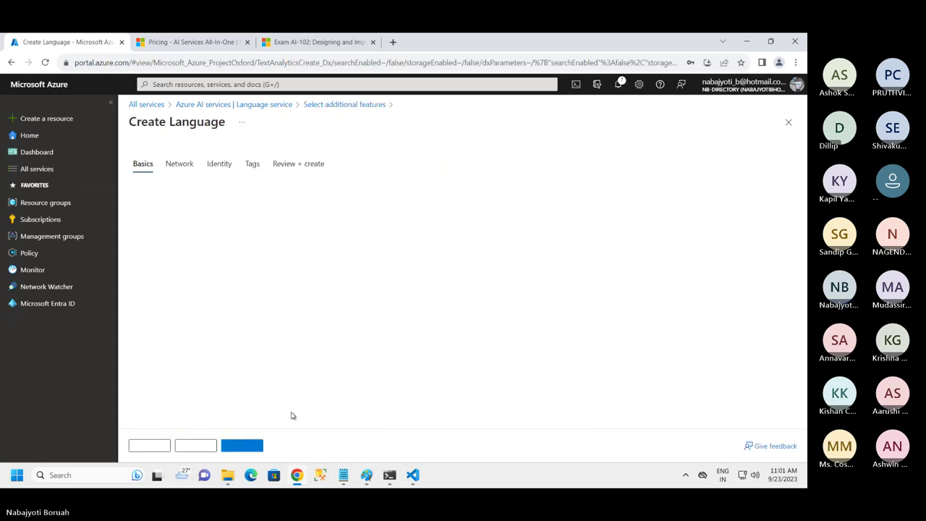
click(322, 286)
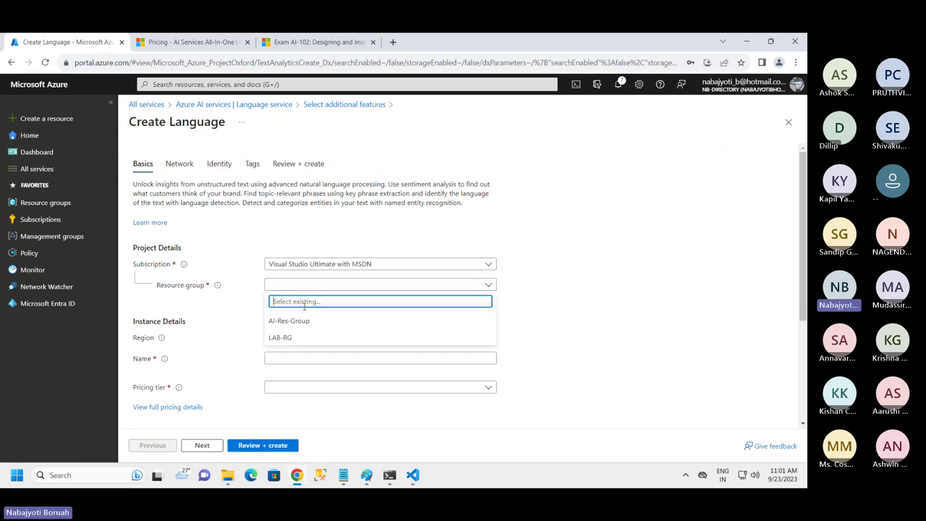
click(290, 322)
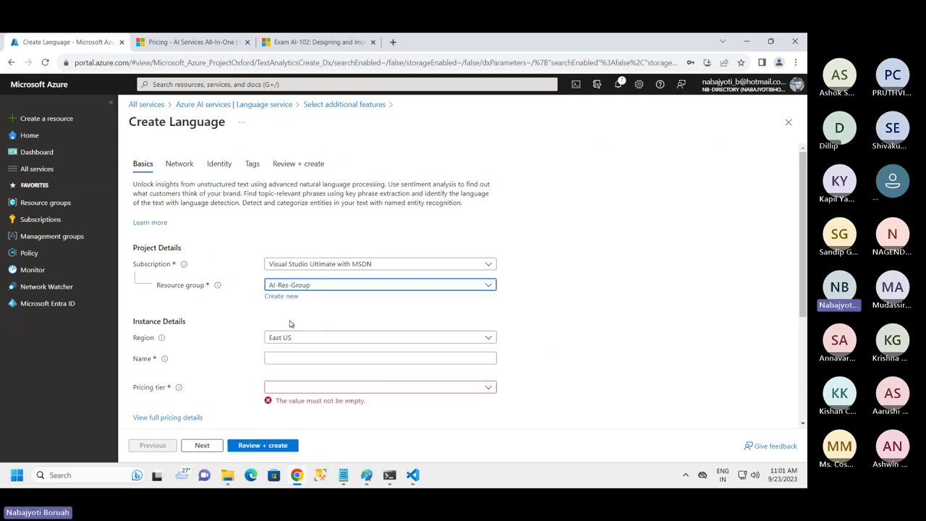
click(284, 356)
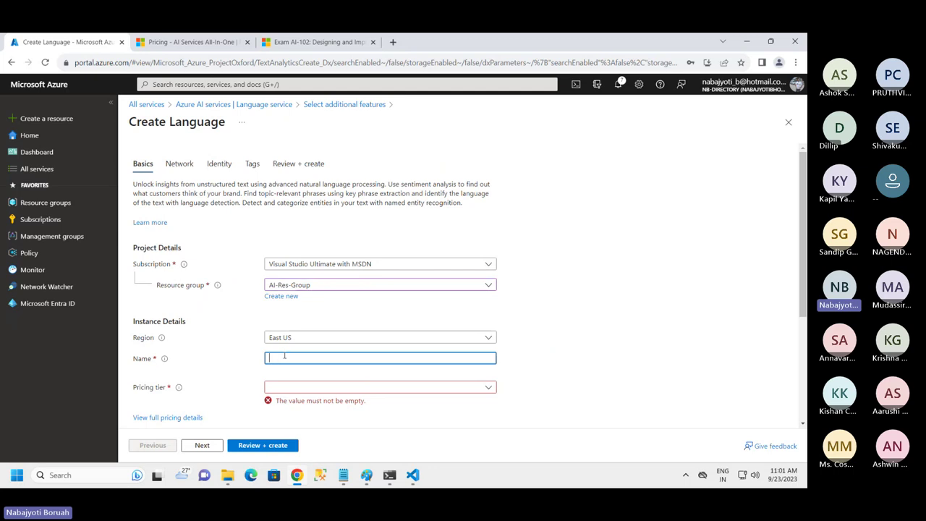
text(demo)
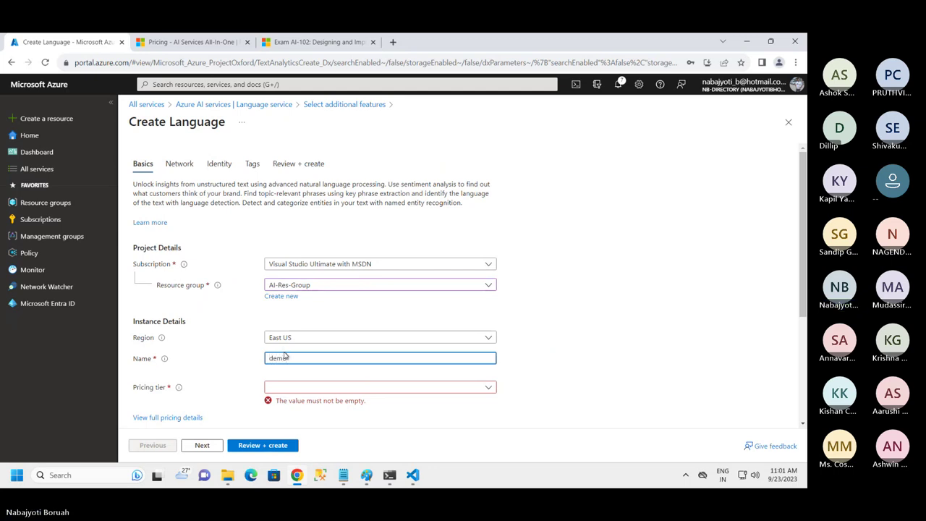
text(nlp)
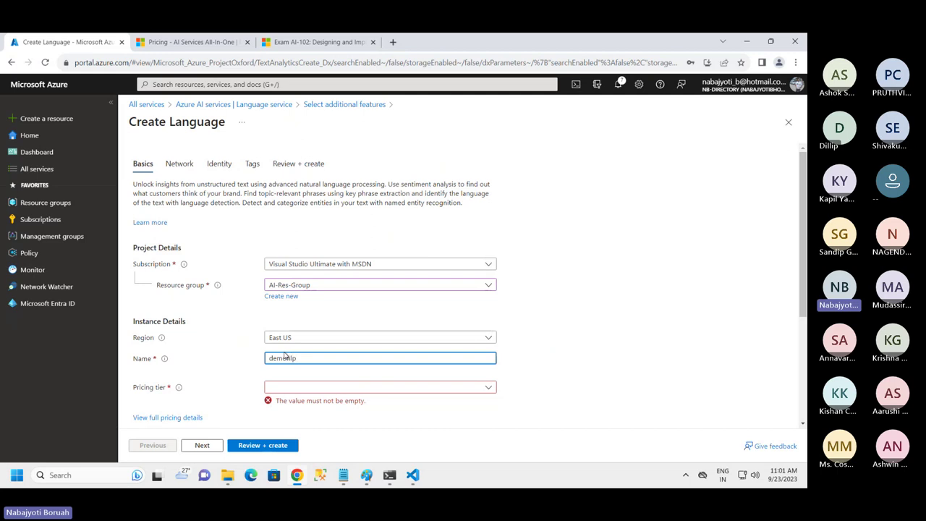
text(0089)
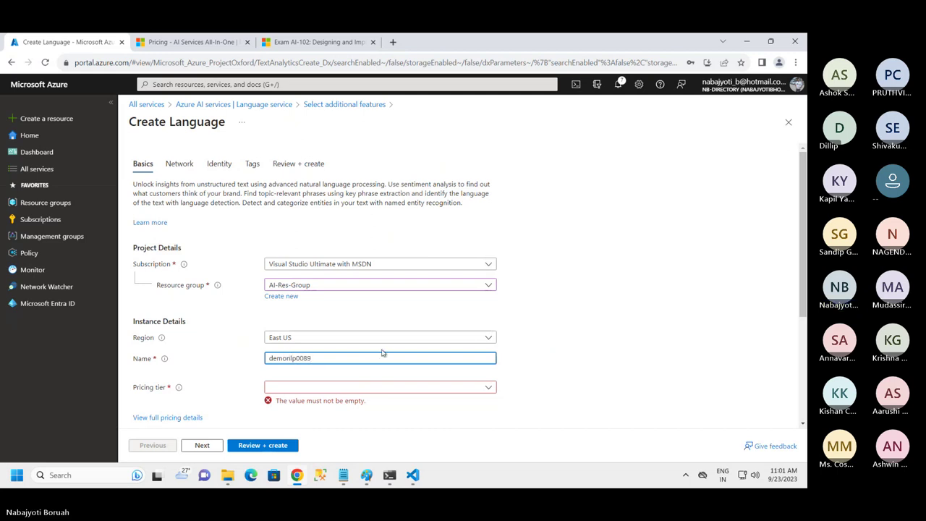
click(338, 389)
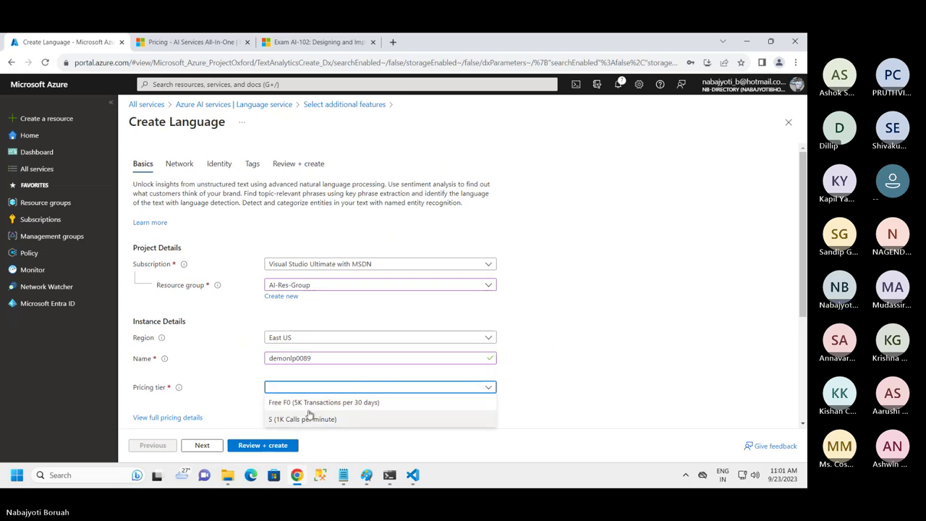
click(309, 404)
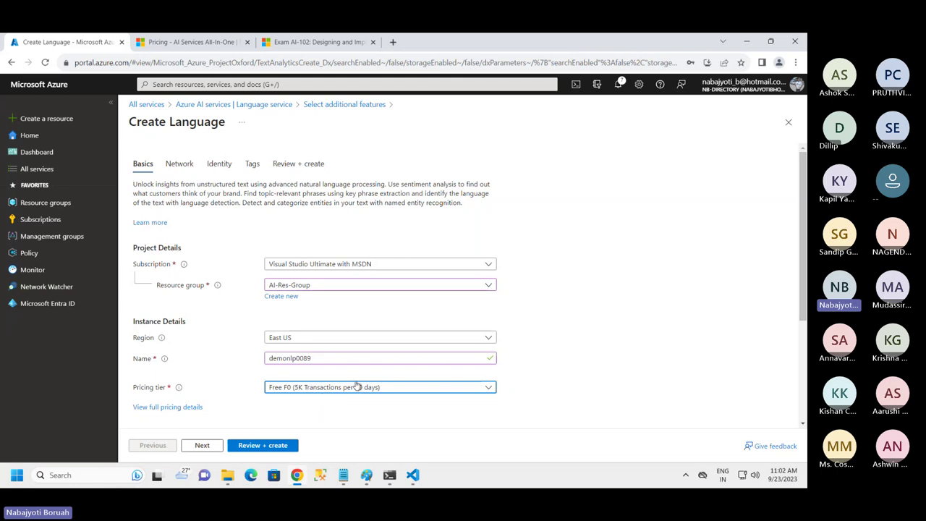
Step through the Network, Identity and Tags pages to Review + create
scroll(353, 398, down, 3)
scroll(325, 295, down, 2)
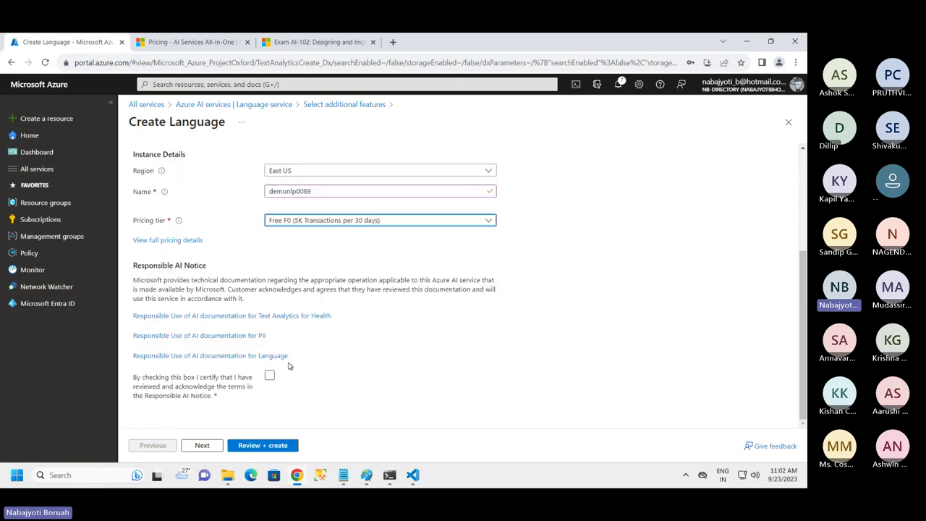
scroll(319, 296, up, 4)
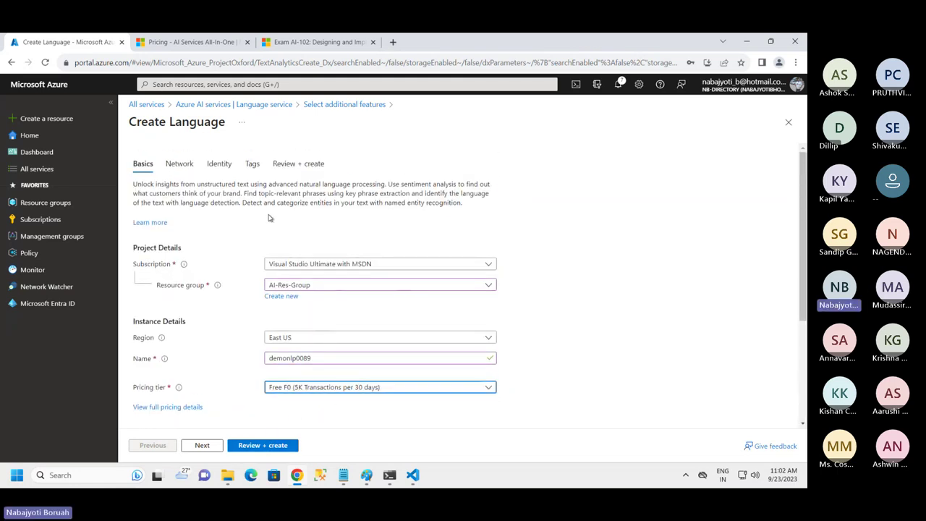
scroll(326, 421, down, 3)
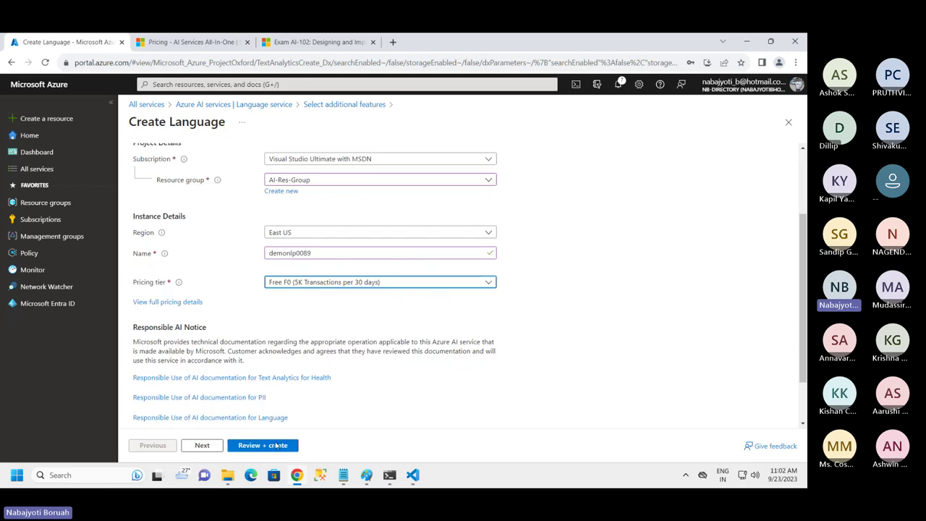
click(202, 445)
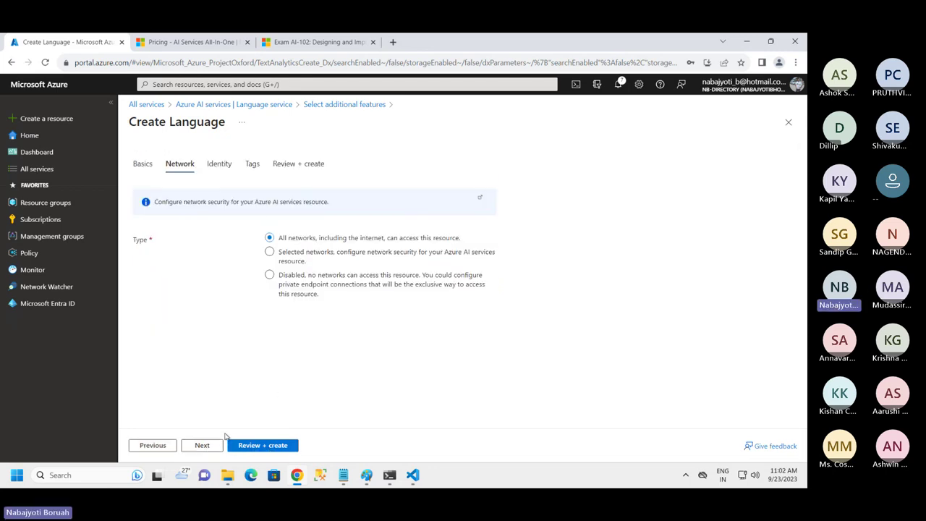
click(202, 445)
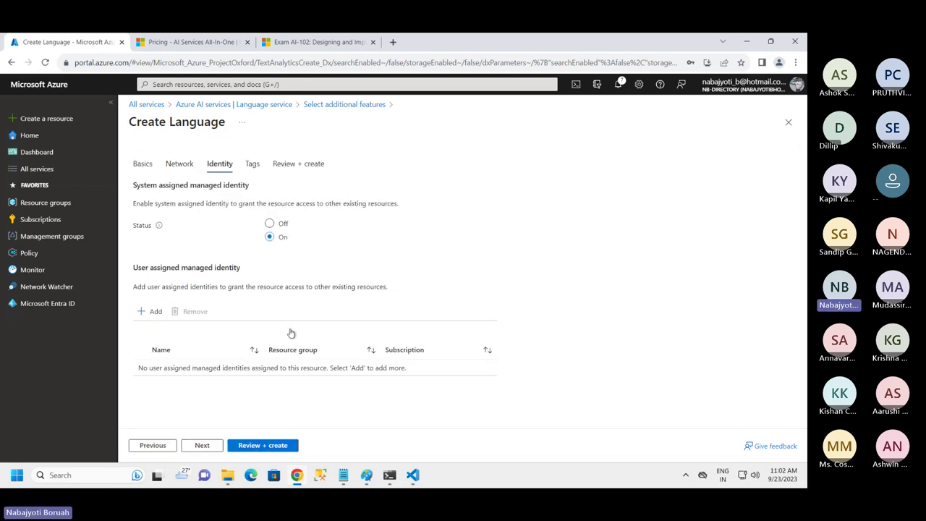
click(202, 447)
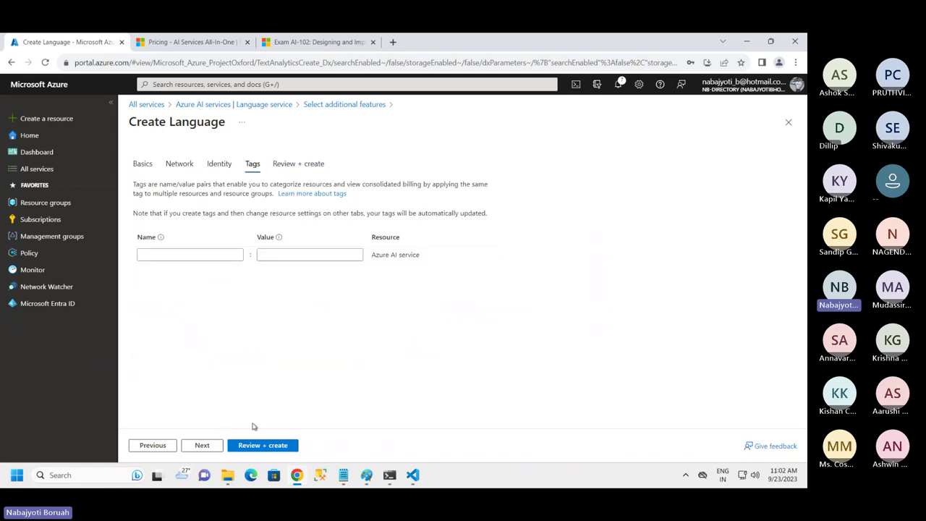
click(204, 445)
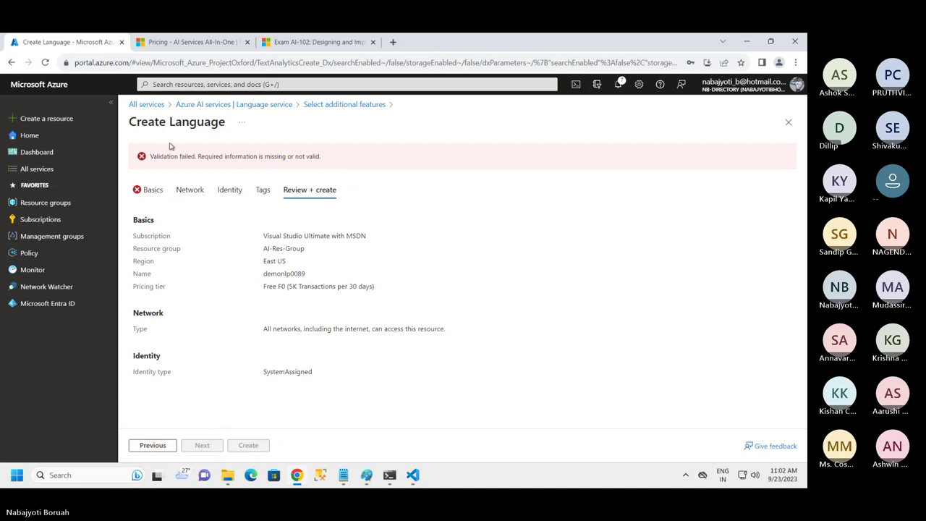
Back on Basics, tick the Responsible AI notice and rerun Review + create
click(148, 194)
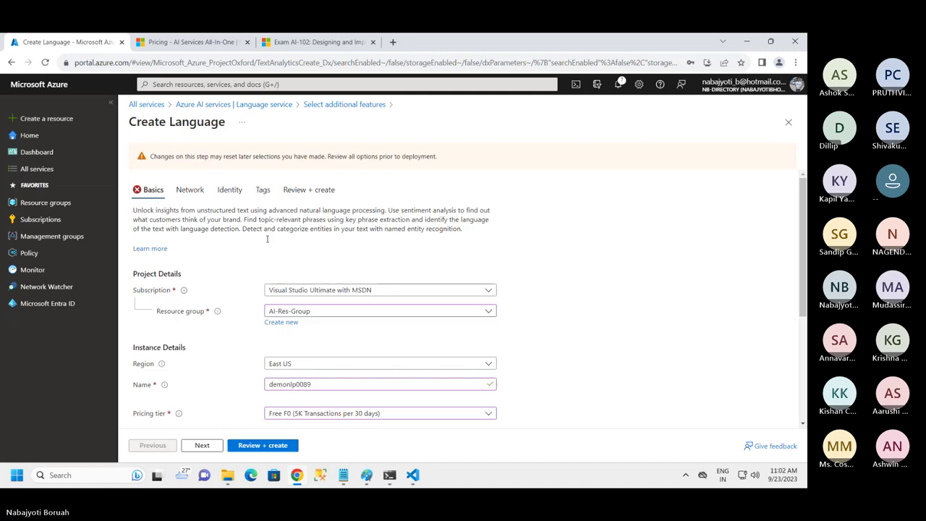
scroll(335, 343, down, 5)
click(269, 375)
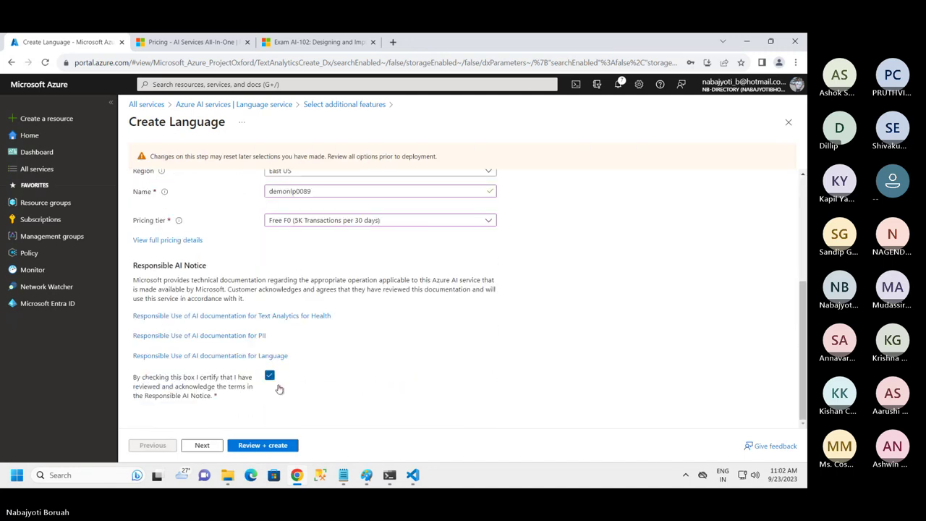
click(246, 445)
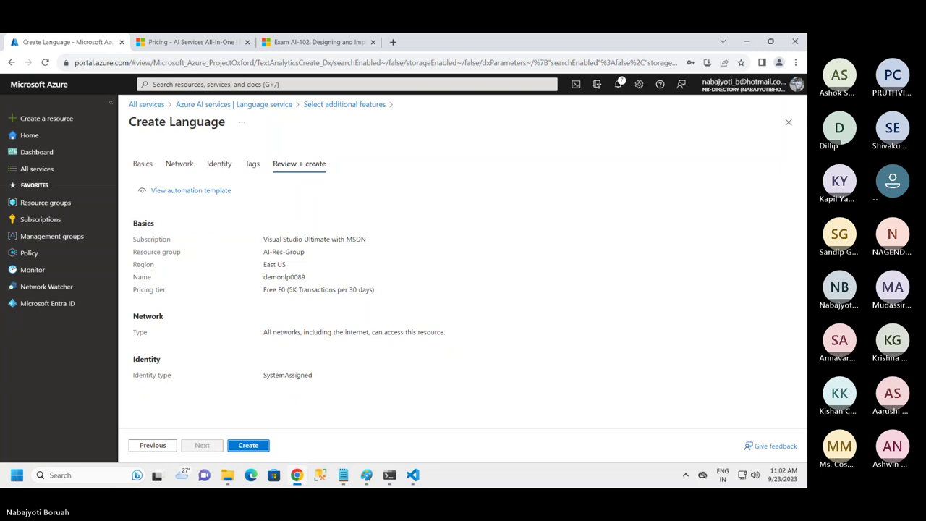
Create demonlp0089 and dismiss completed notifications while the deployment runs
click(254, 448)
click(619, 84)
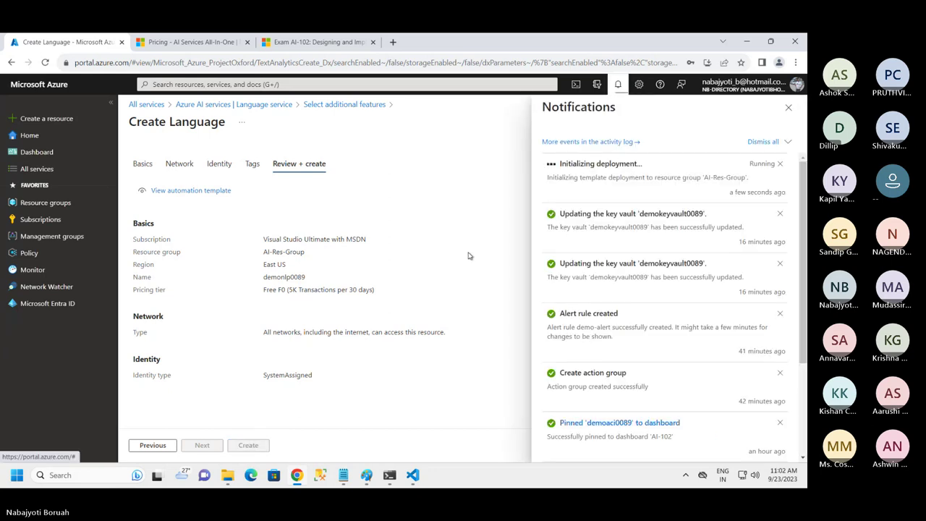
click(788, 142)
click(753, 177)
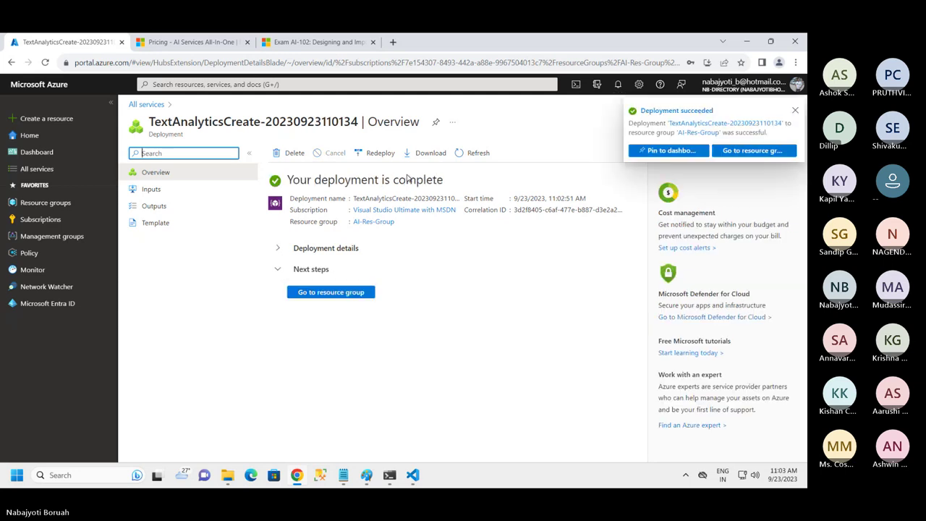
Open demonlp0089 from AI-Res-Group and pin it to the AI-102 dashboard
click(329, 294)
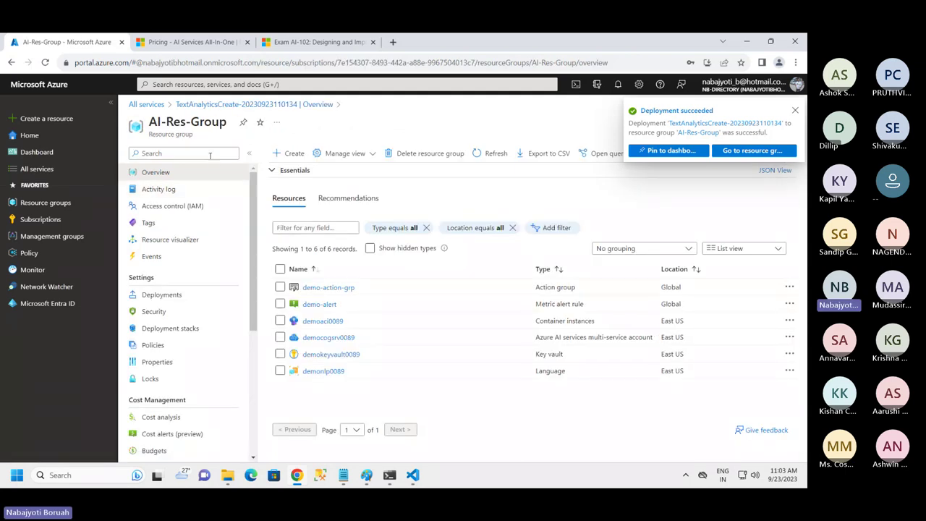
click(326, 372)
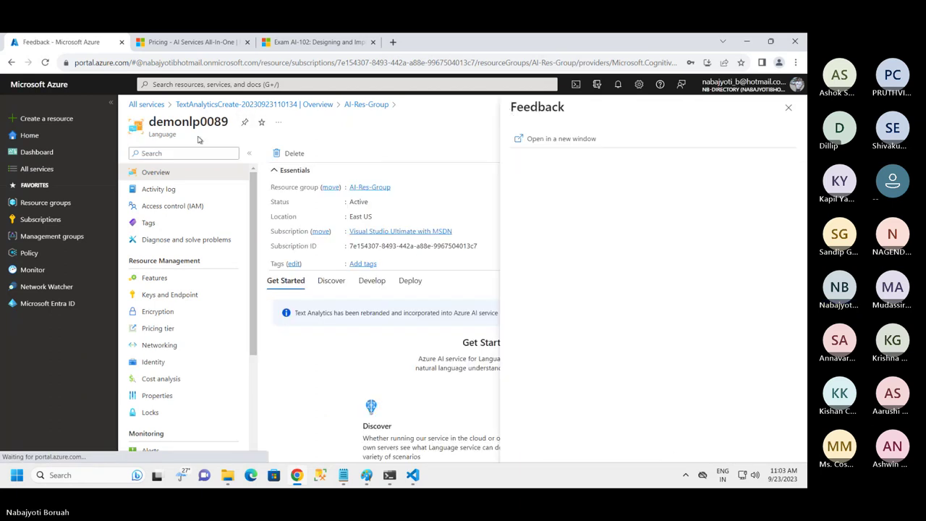
click(245, 121)
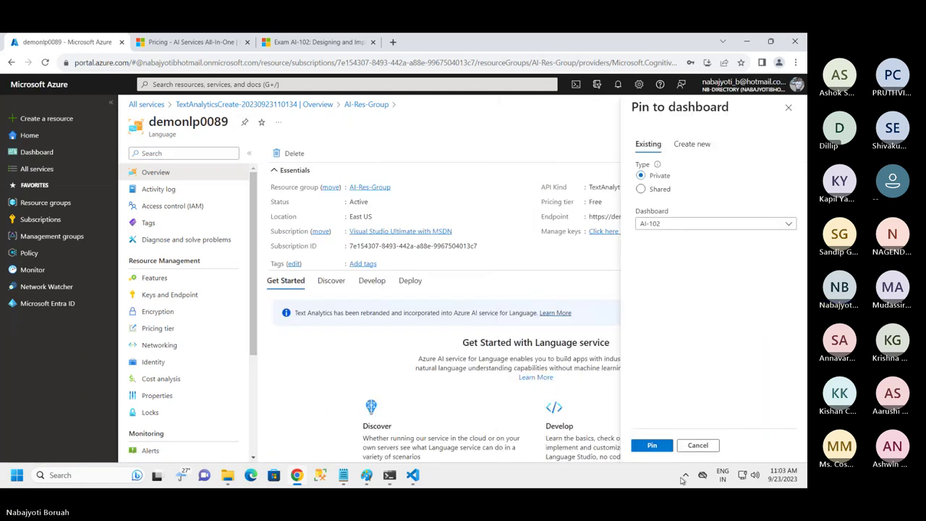
click(652, 445)
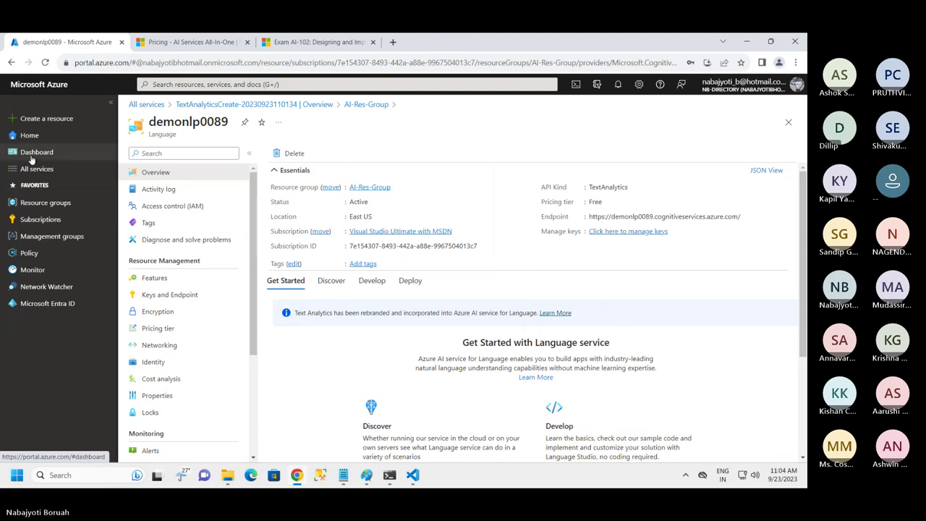
Resize the demonlp0089 dashboard tile to 2x2 and save the dashboard
click(33, 153)
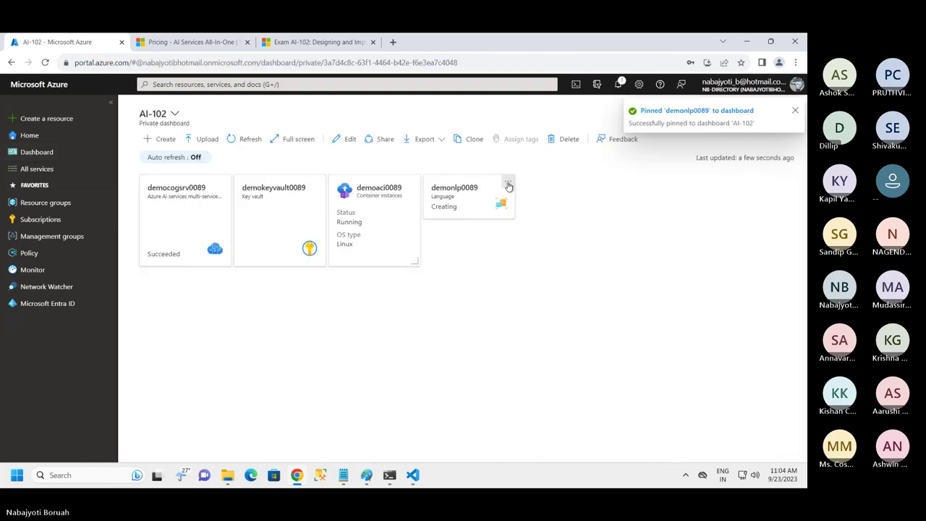
click(508, 181)
click(545, 202)
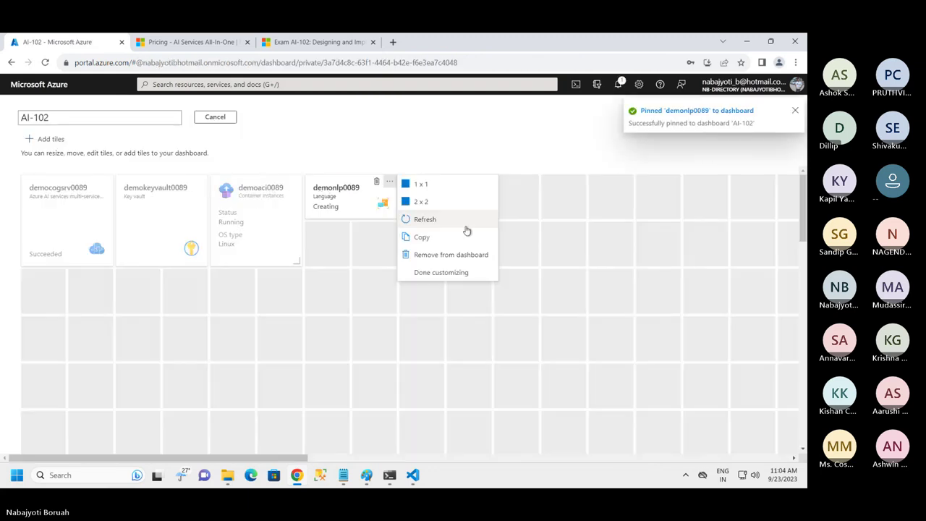
click(419, 201)
click(221, 120)
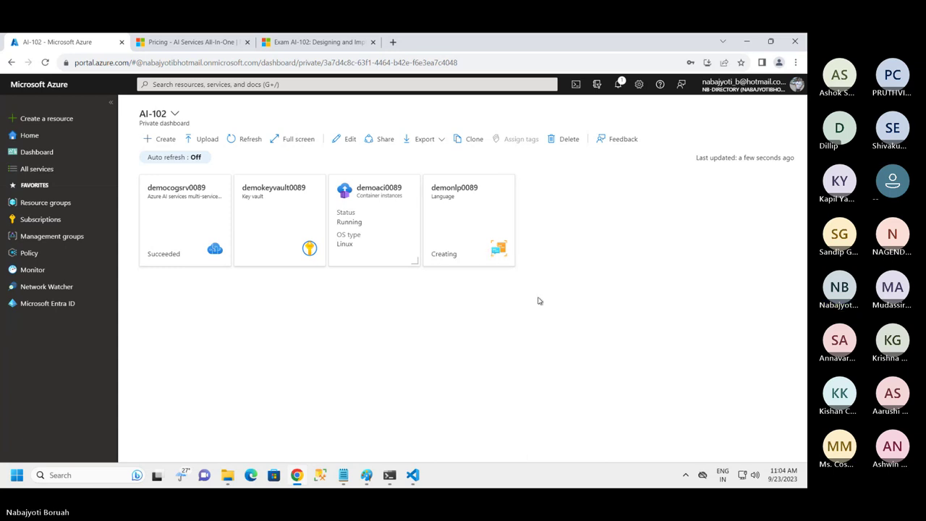
Run dotnet add package Azure.AI.TextAnalytics --version 5.3.0, then return to VS Code
click(390, 476)
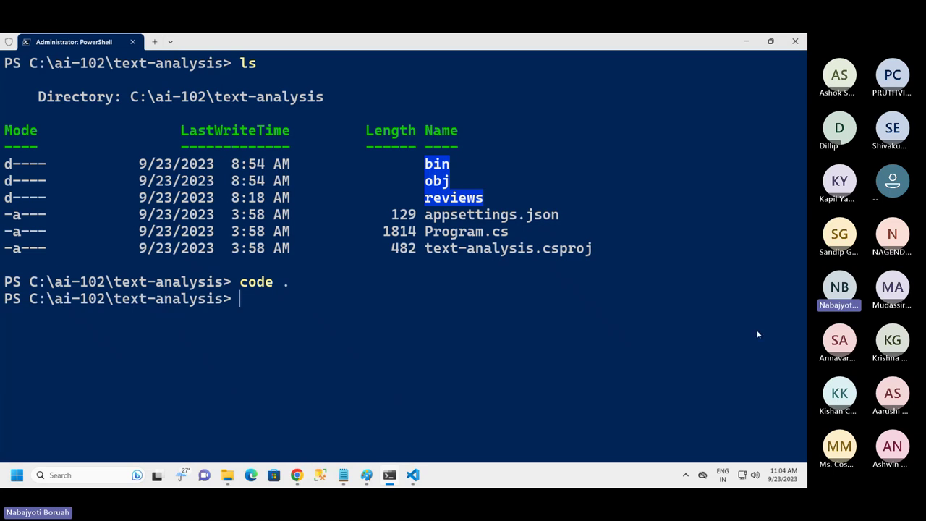
text(dotnet add package Azure.AI.TextAnalytics --version 5.3.0)
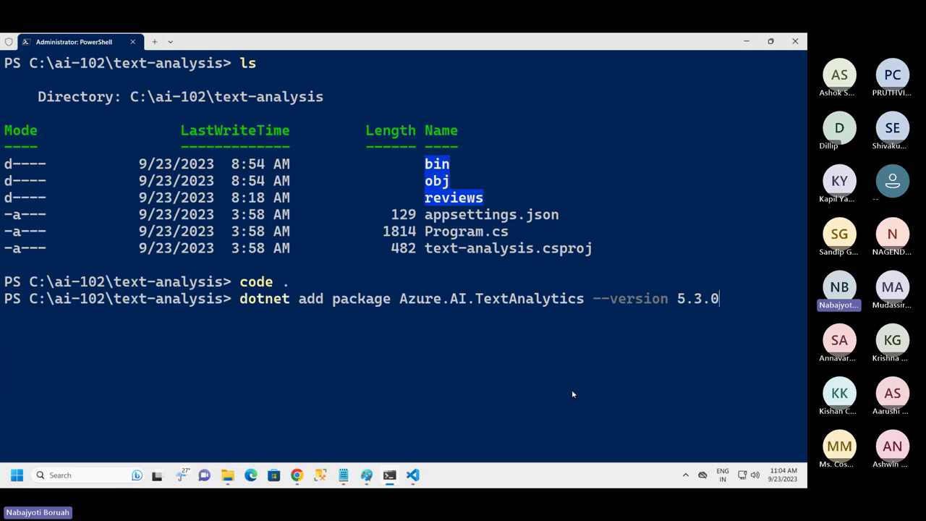
key(Return)
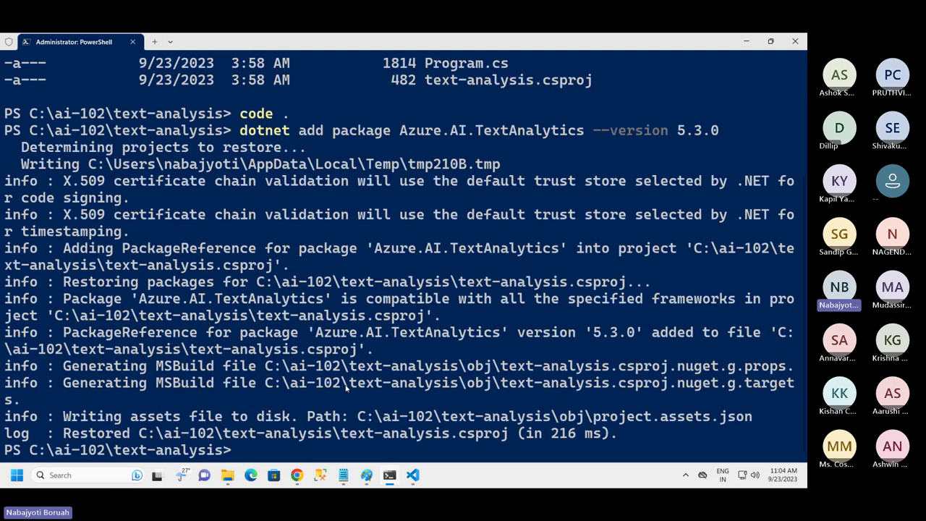
mouse_move(412, 474)
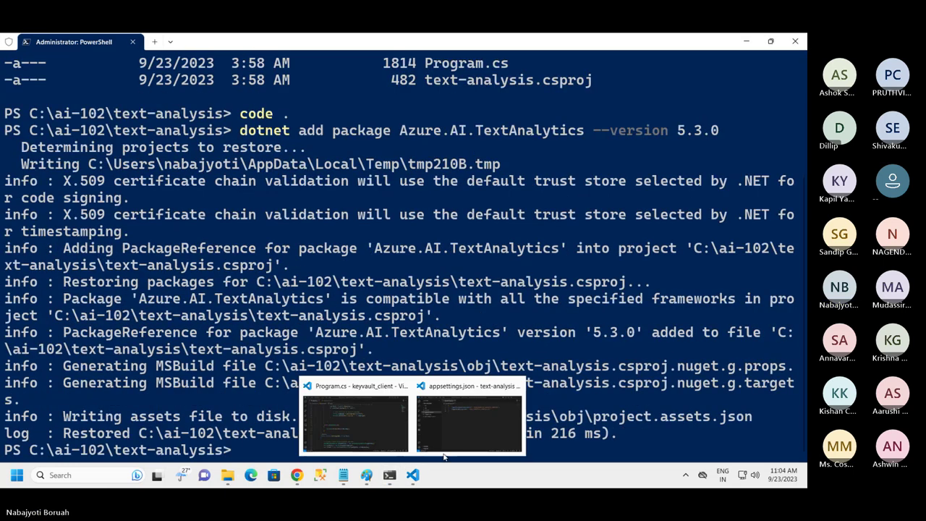
click(444, 456)
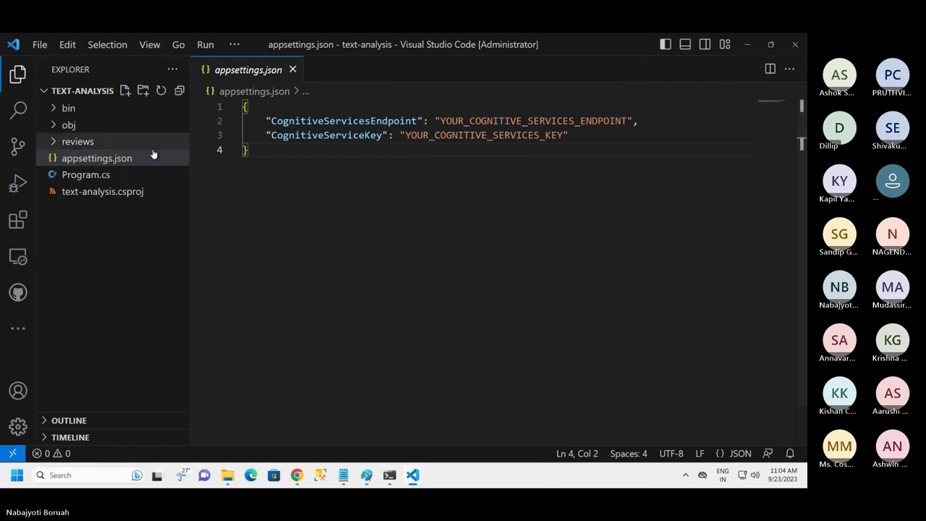
Paste the Azure and Azure.AI.TextAnalytics using lines under // Import namespaces in Program.cs
click(85, 175)
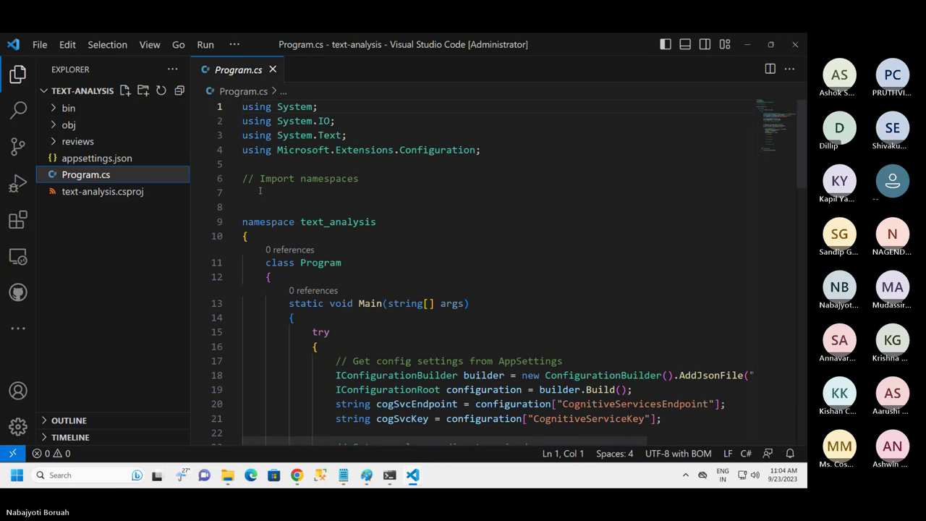
scroll(459, 192, down, 14)
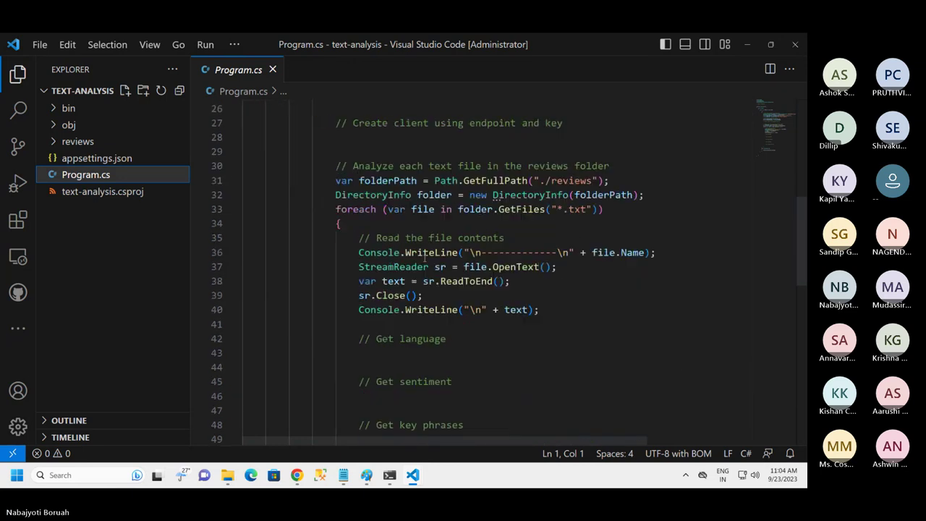
scroll(414, 255, up, 14)
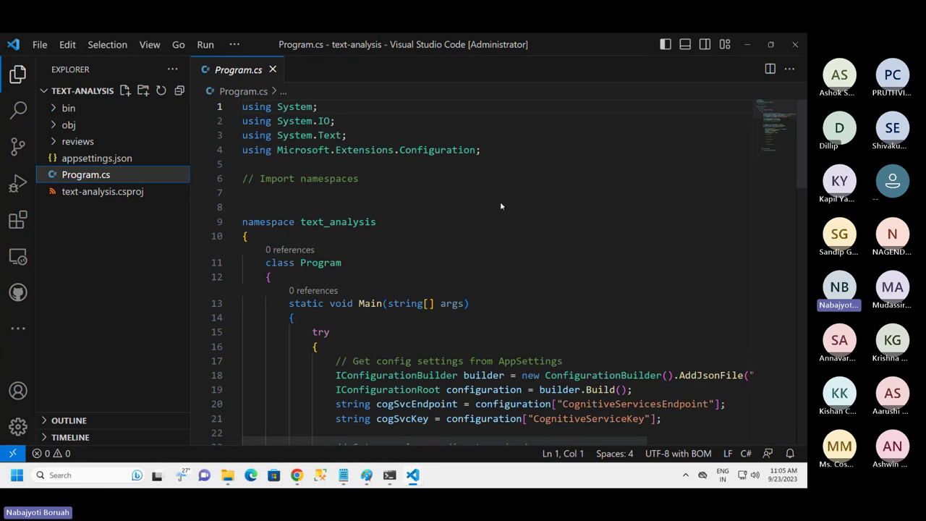
click(293, 194)
text(// import namespaces using Azure; using Azure.AI.TextAnalytics;)
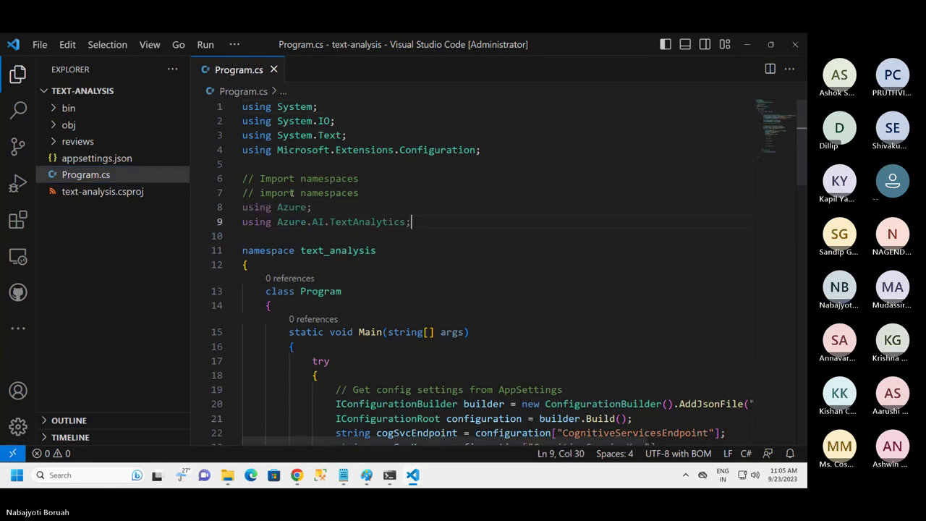
key(Return)
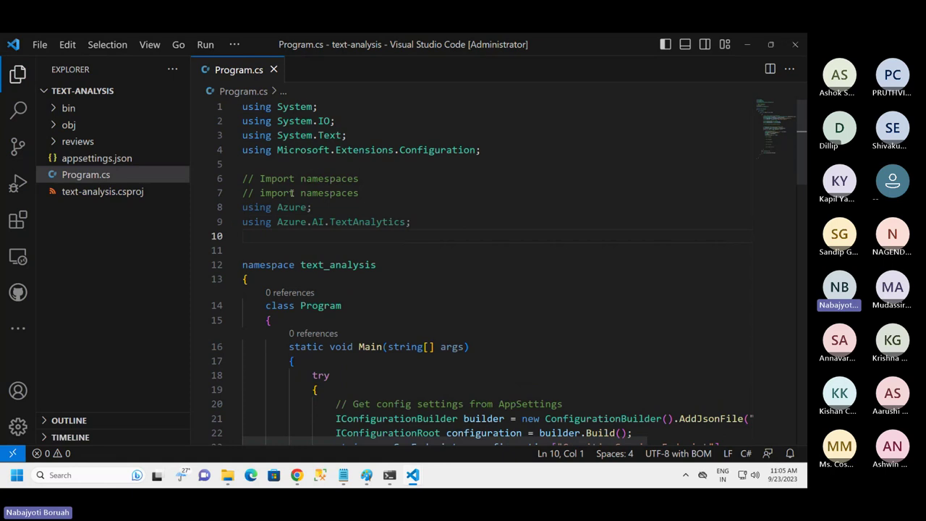
Check the .csproj package reference, then open demonlp0089 from the Azure dashboard
click(110, 191)
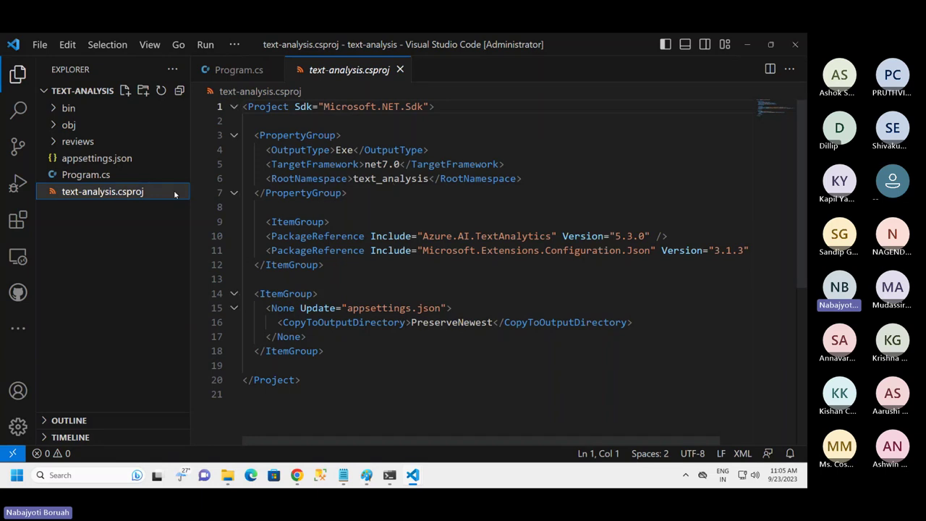
click(83, 175)
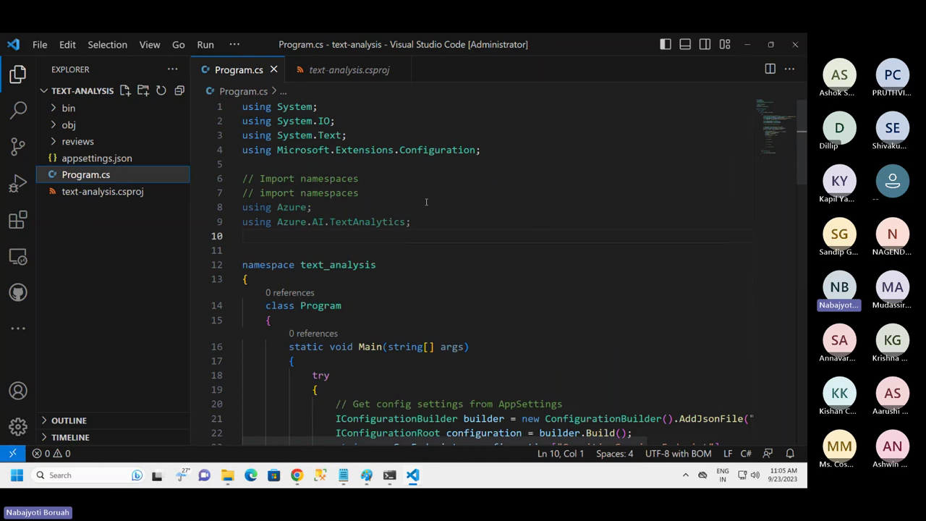
scroll(426, 202, down, 3)
scroll(383, 201, down, 2)
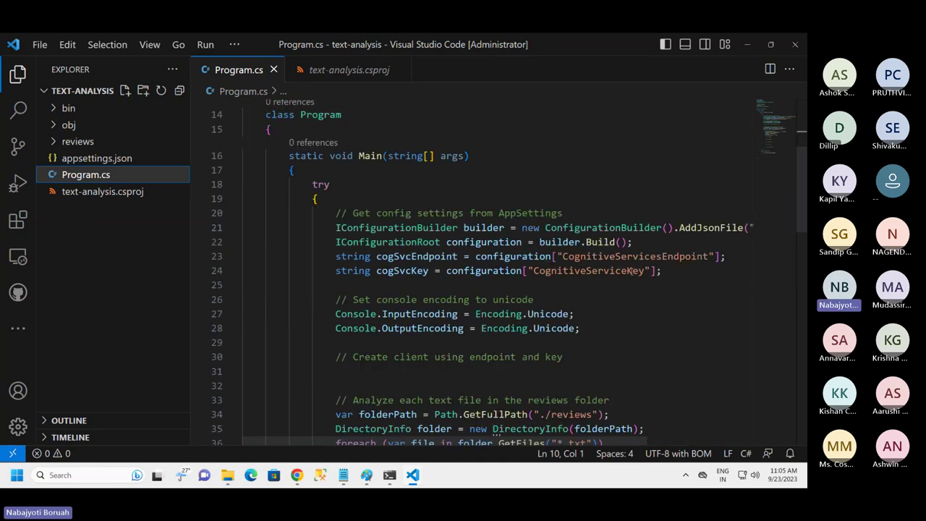
click(297, 475)
click(194, 266)
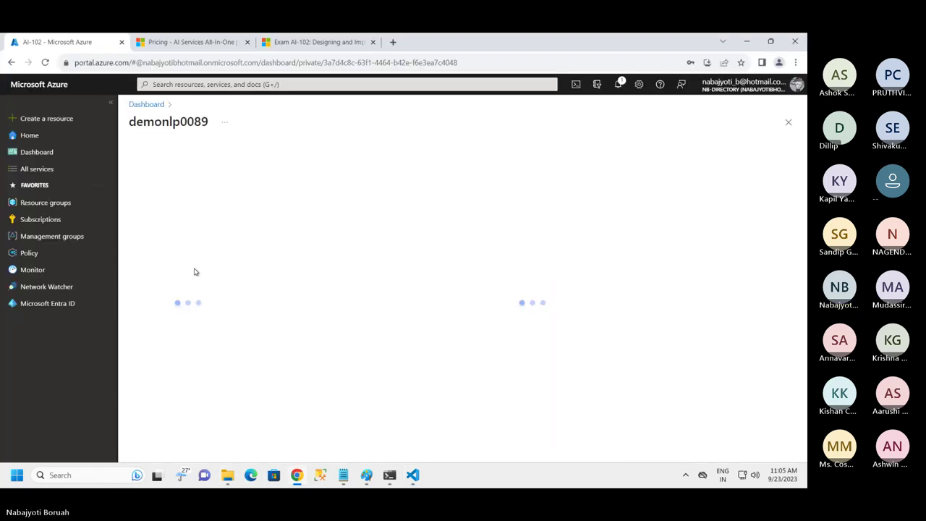